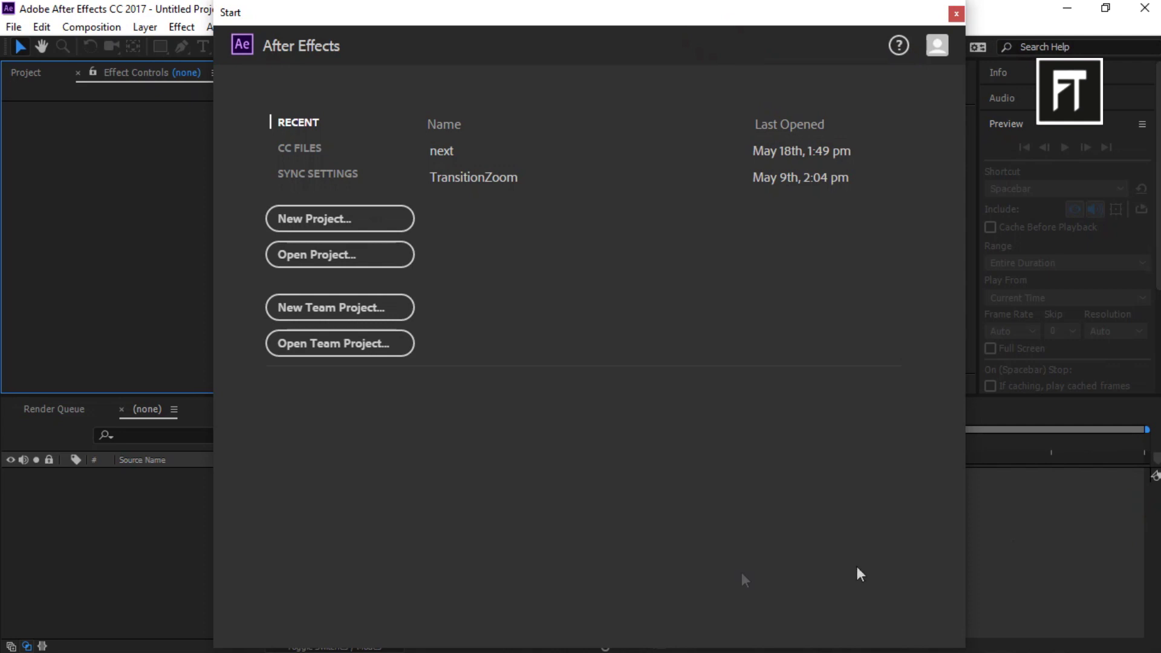
Step: Create a new project with an HDTV 1080 29.97 fps, 6-second Comp 1 and enable the transparency grid
{"action": "left_click", "coordinate": [362, 219]}
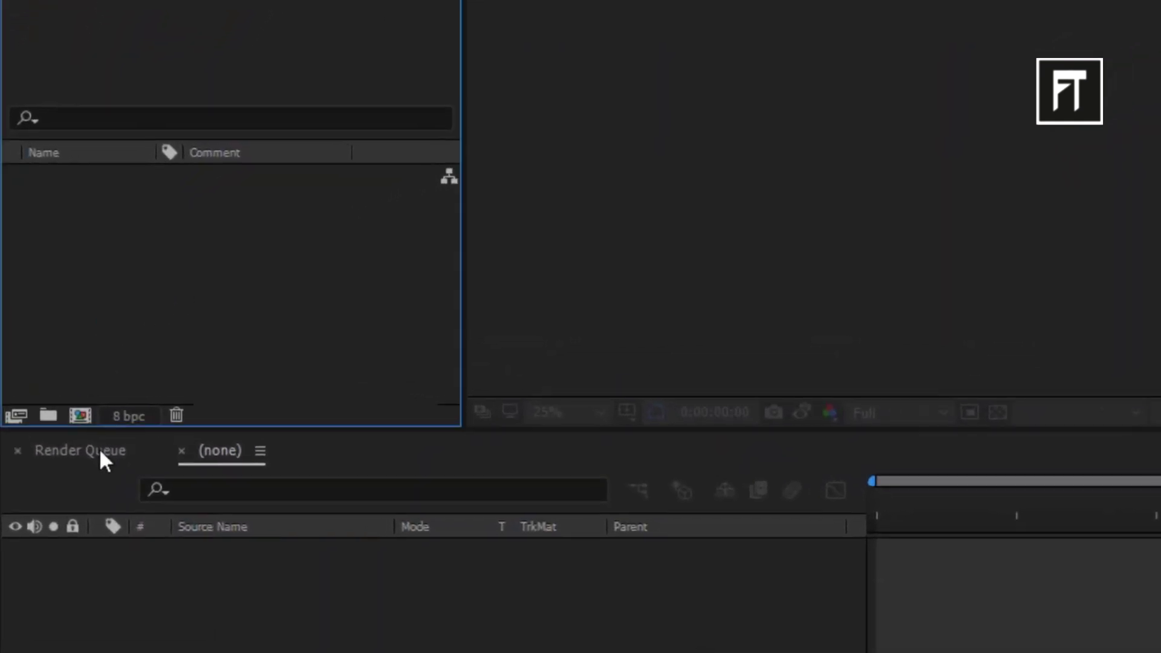
{"action": "left_click", "coordinate": [81, 415]}
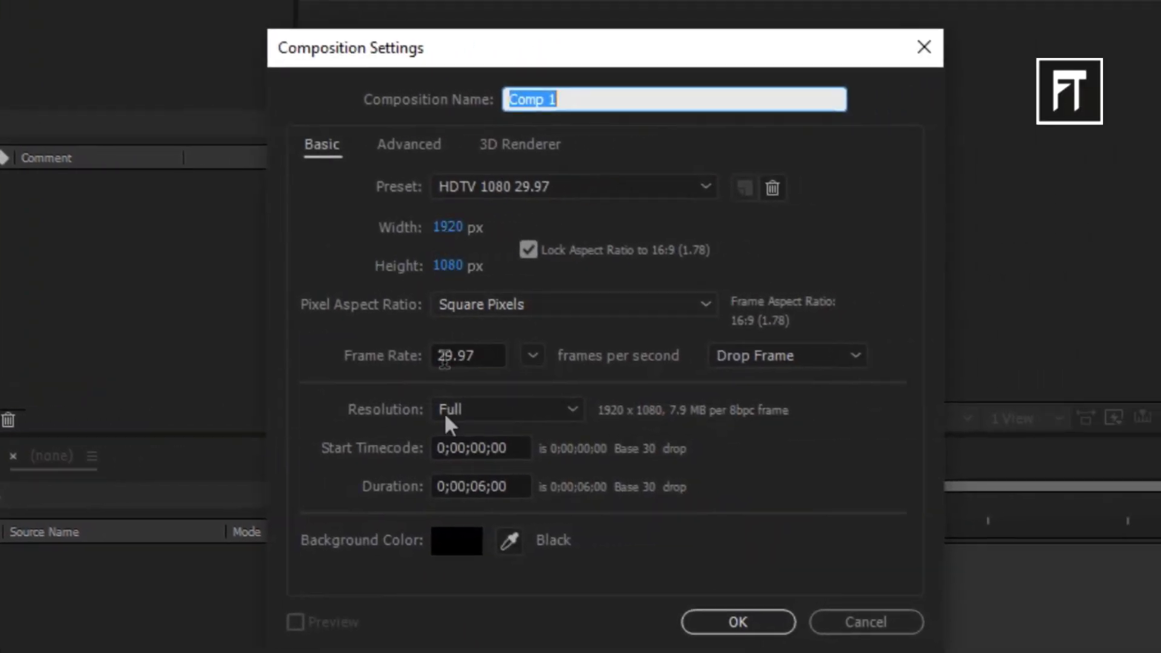
{"action": "left_click", "coordinate": [706, 622]}
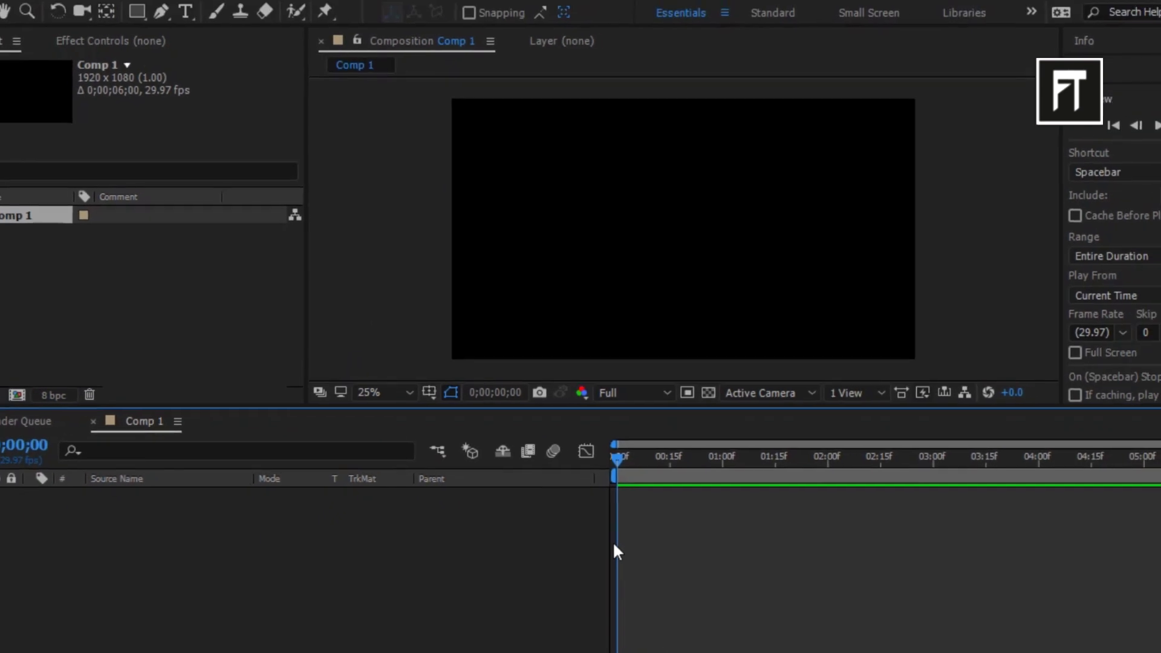
{"action": "left_click", "coordinate": [708, 393]}
{"action": "left_click", "coordinate": [382, 552]}
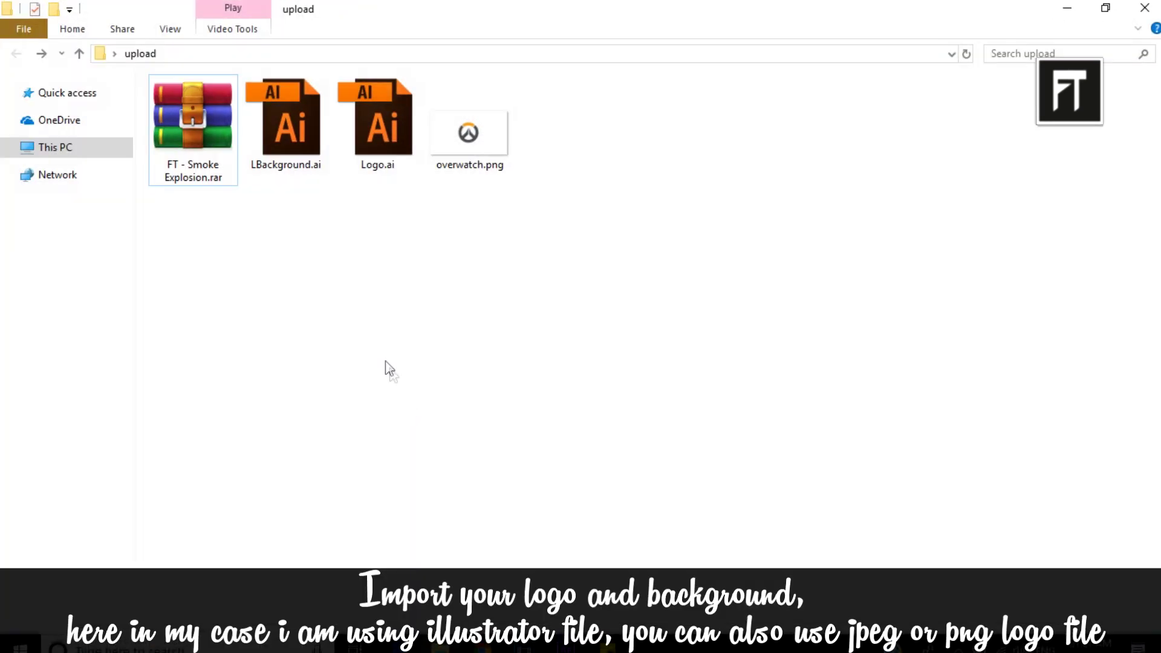
Step: Select LBackground.ai and Logo.ai in the upload folder and drag them into the Comp 1 timeline
{"action": "left_click_drag", "start_coordinate": [385, 361], "coordinate": [299, 131]}
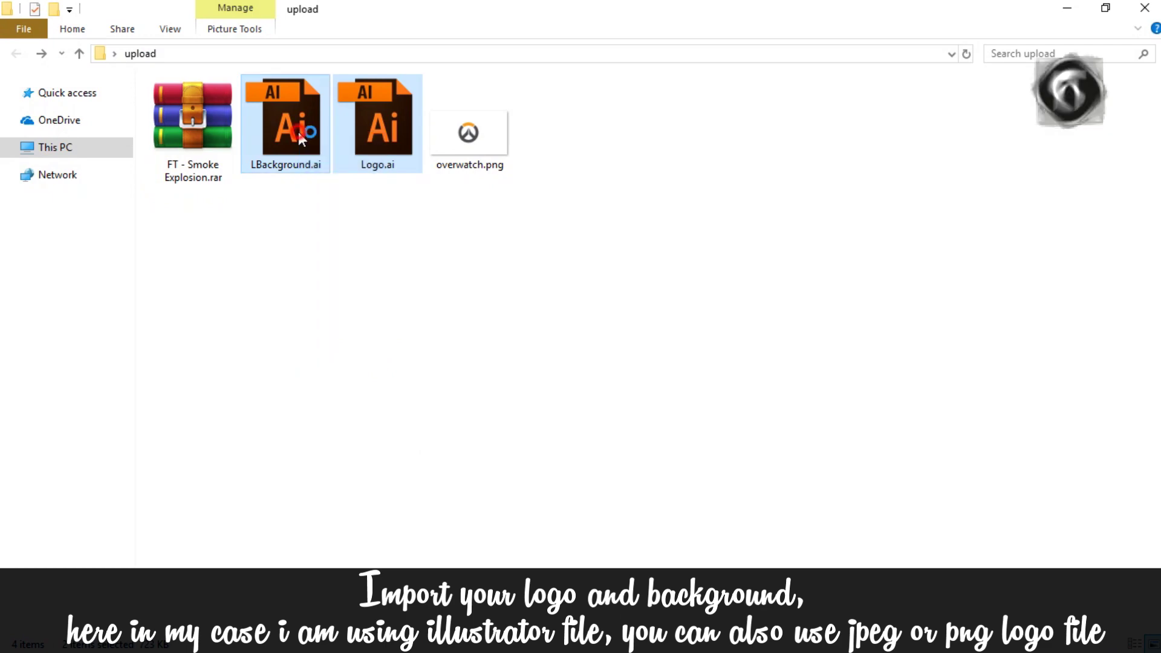
{"action": "left_click_drag", "start_coordinate": [318, 172], "coordinate": [230, 542]}
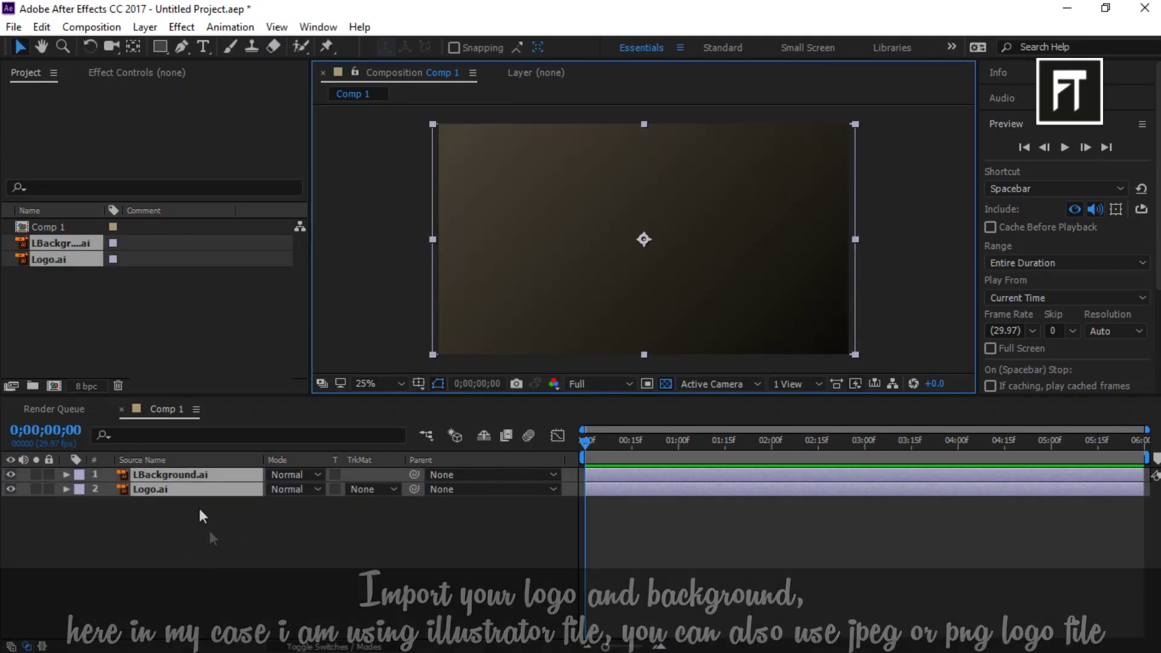
Step: Move Logo.ai above LBackground.ai and lock the background layer
{"action": "left_click", "coordinate": [237, 548]}
{"action": "left_click_drag", "start_coordinate": [182, 488], "coordinate": [200, 470]}
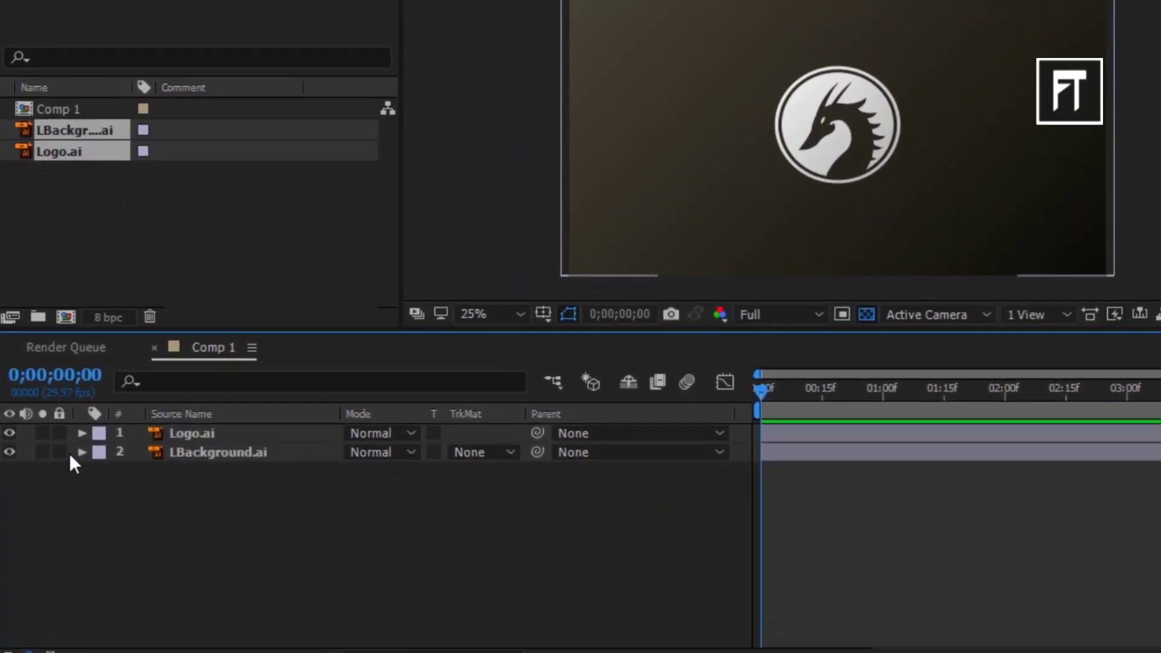
{"action": "left_click", "coordinate": [51, 483]}
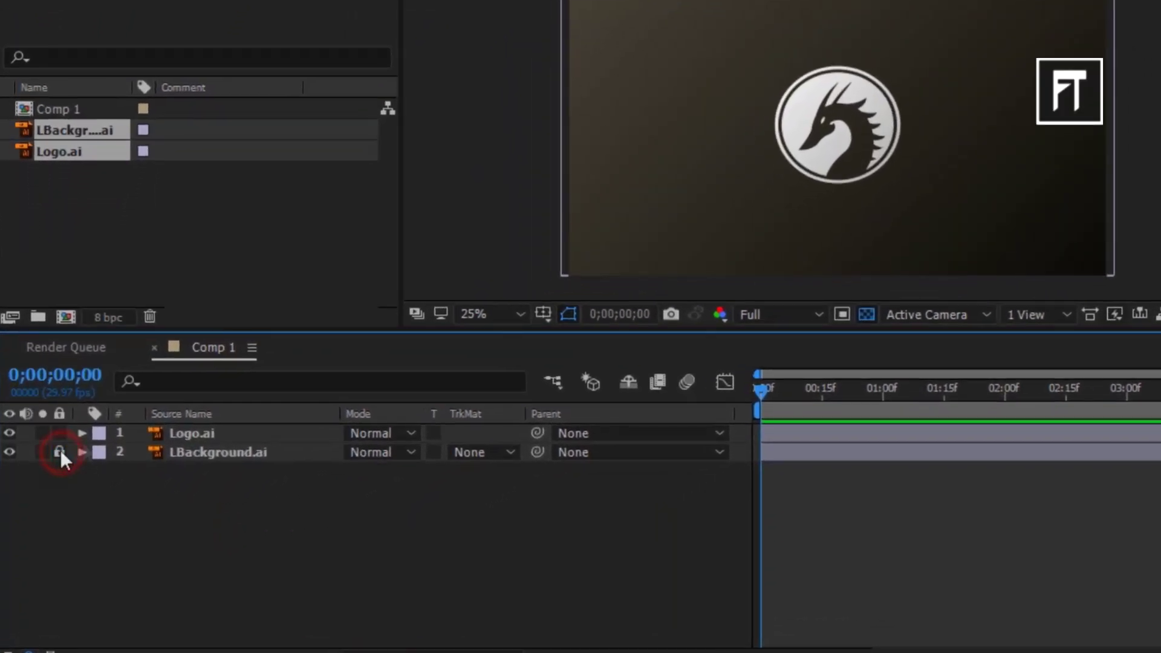
Step: Pre-compose Logo.ai into a new composition named 'logo'
{"action": "right_click", "coordinate": [240, 437]}
{"action": "left_click", "coordinate": [308, 554]}
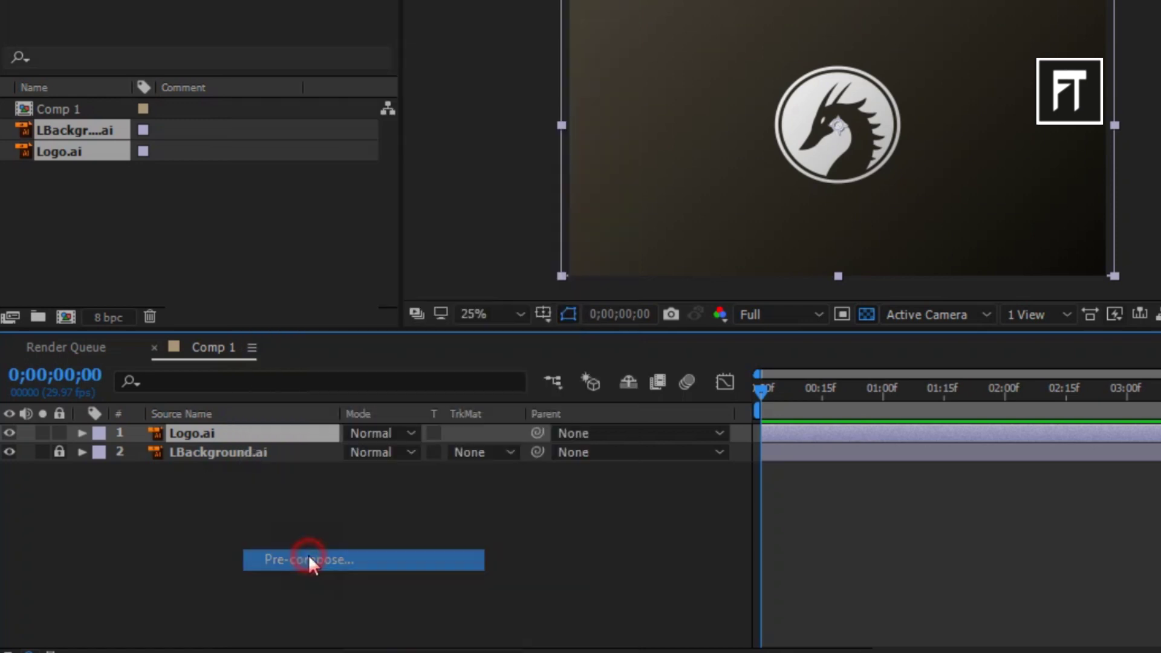
{"action": "type", "text": "logo"}
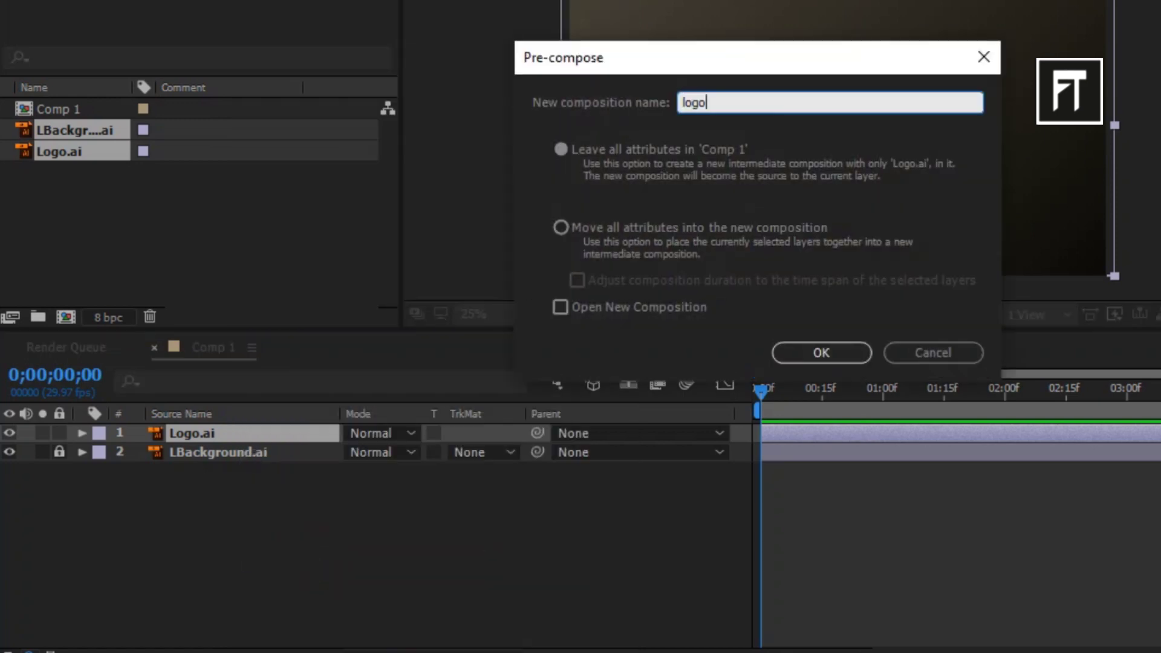
{"action": "key", "text": "Return"}
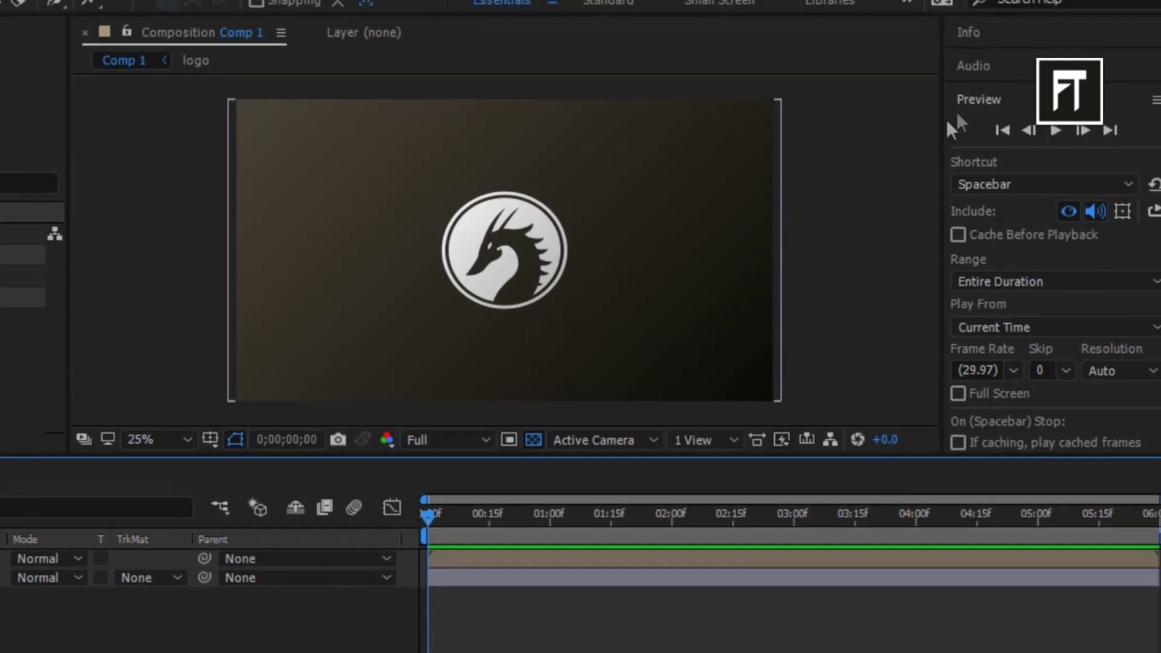
Step: Find CC Glass in Effects & Presets, apply it to the logo pre-comp, and set Surface Height to 10
{"action": "left_click", "coordinate": [1133, 41]}
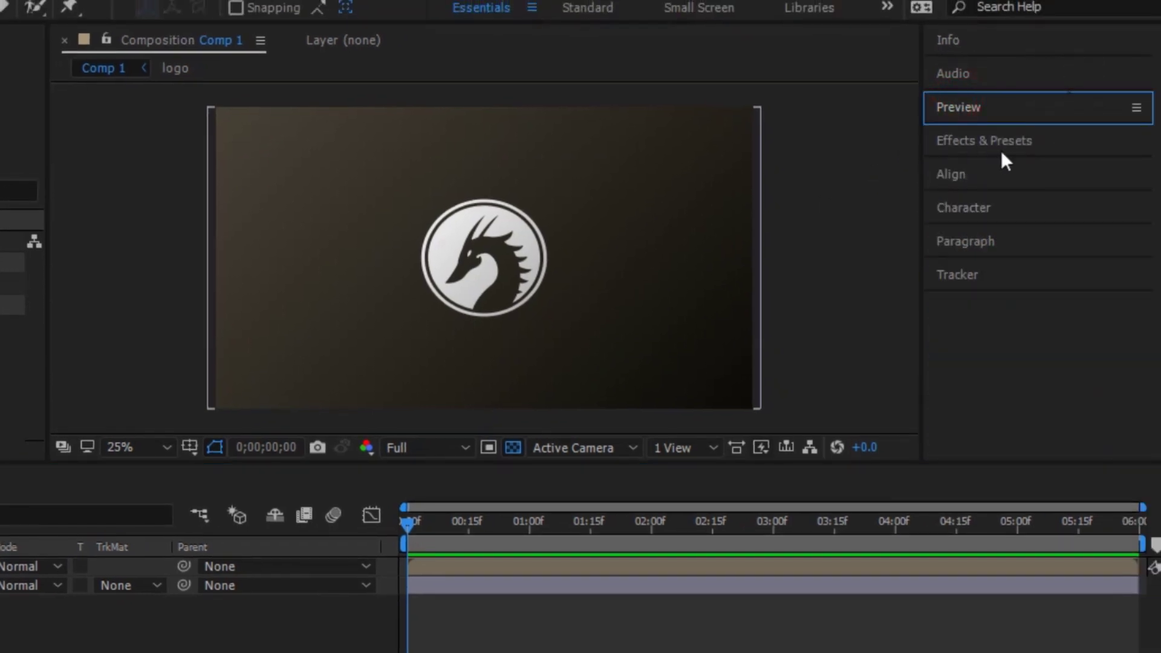
{"action": "left_click", "coordinate": [1019, 141]}
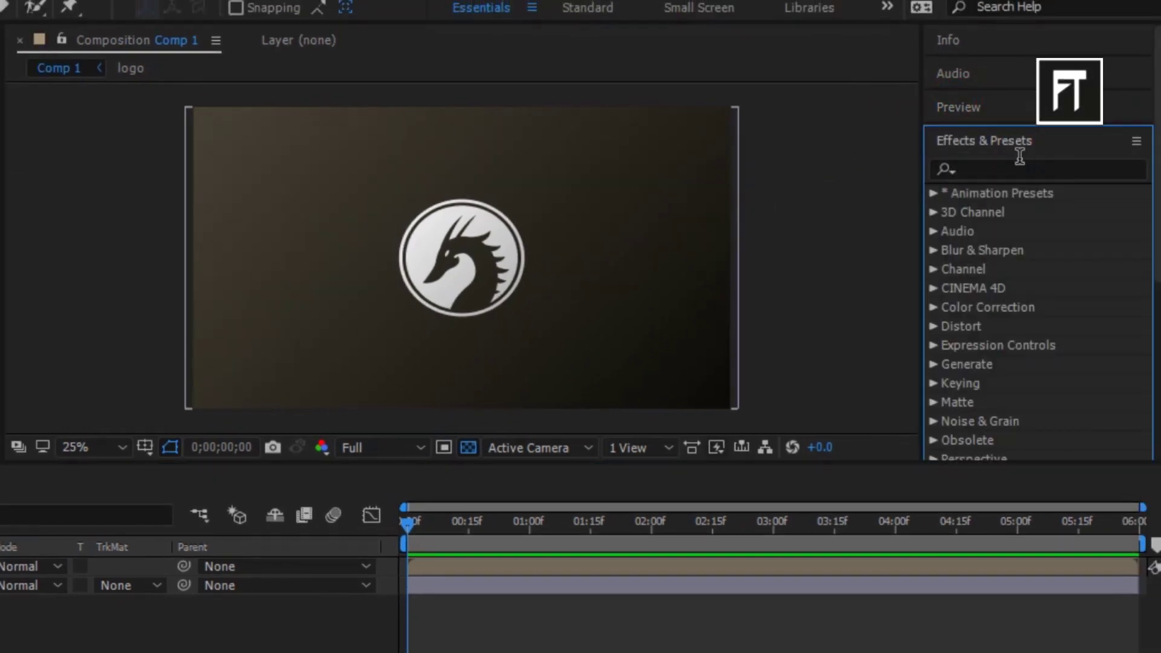
{"action": "left_click", "coordinate": [1014, 170]}
{"action": "type", "text": "cc"}
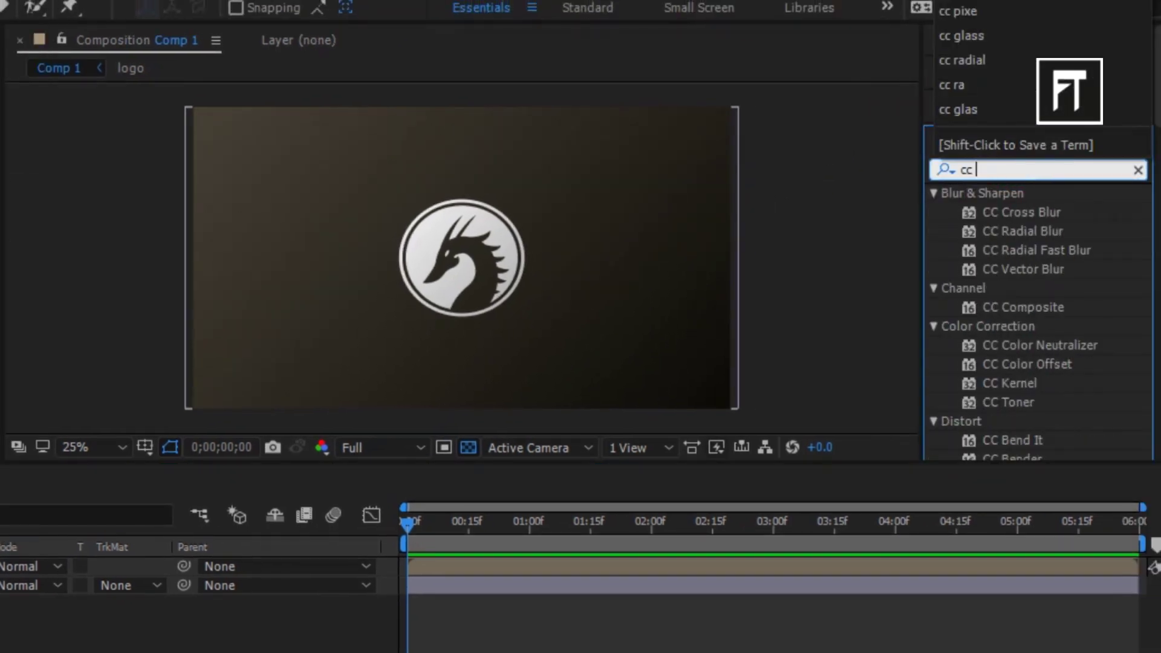
{"action": "type", "text": " glass"}
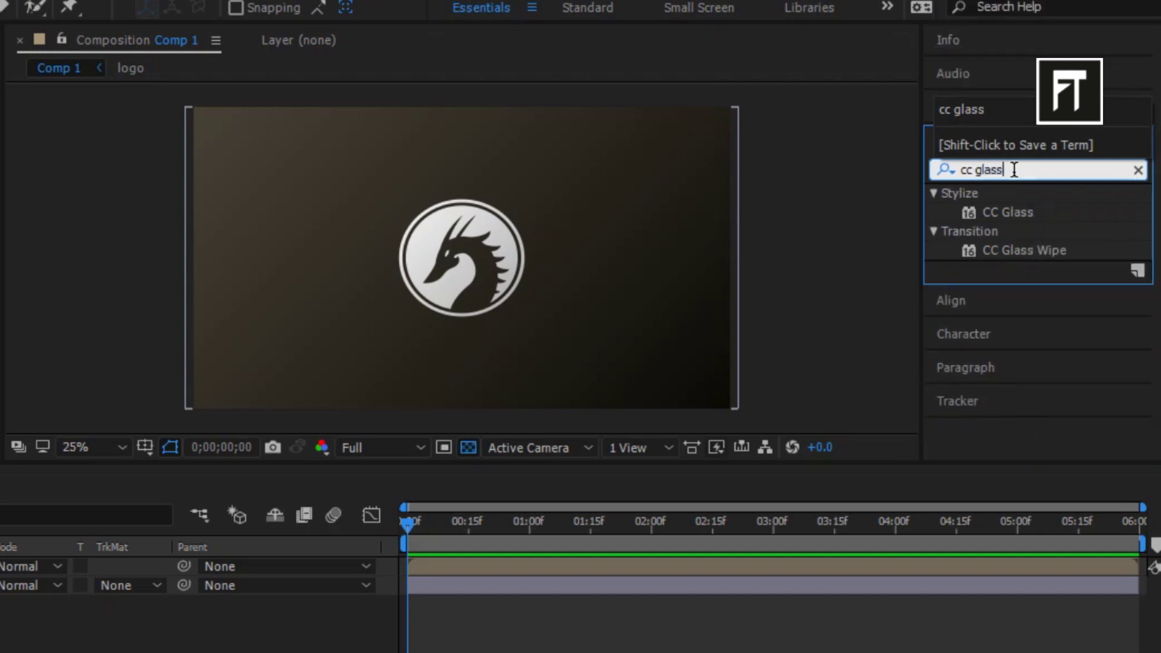
{"action": "left_click_drag", "start_coordinate": [1028, 212], "coordinate": [0, 572]}
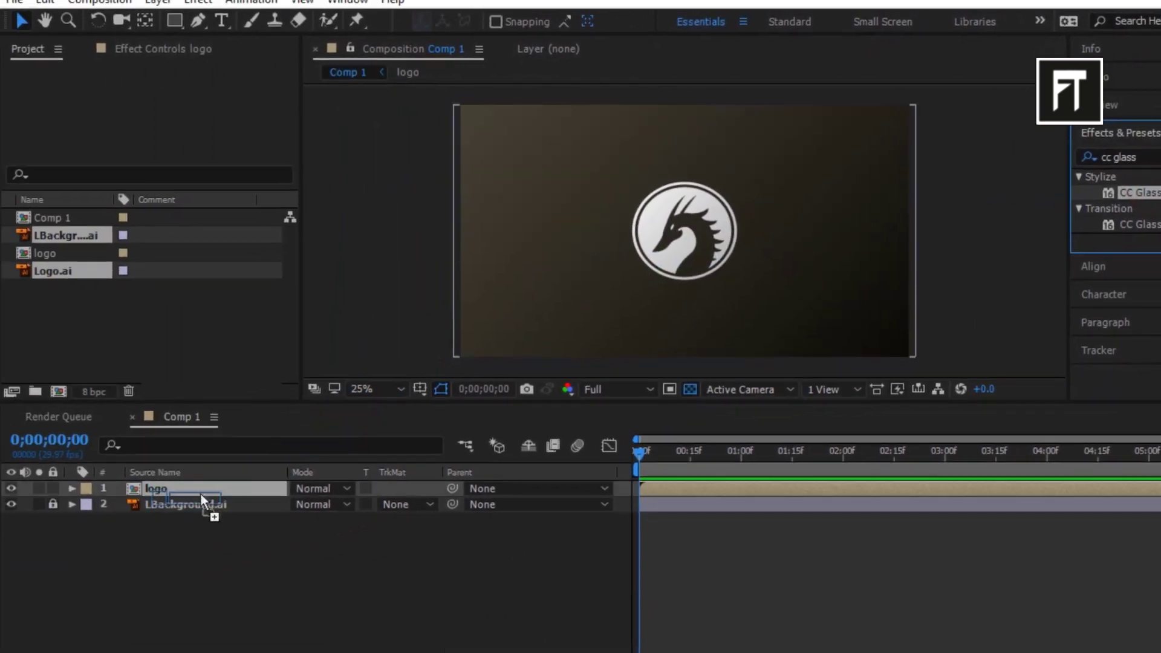
{"action": "left_click_drag", "start_coordinate": [199, 495], "coordinate": [210, 488]}
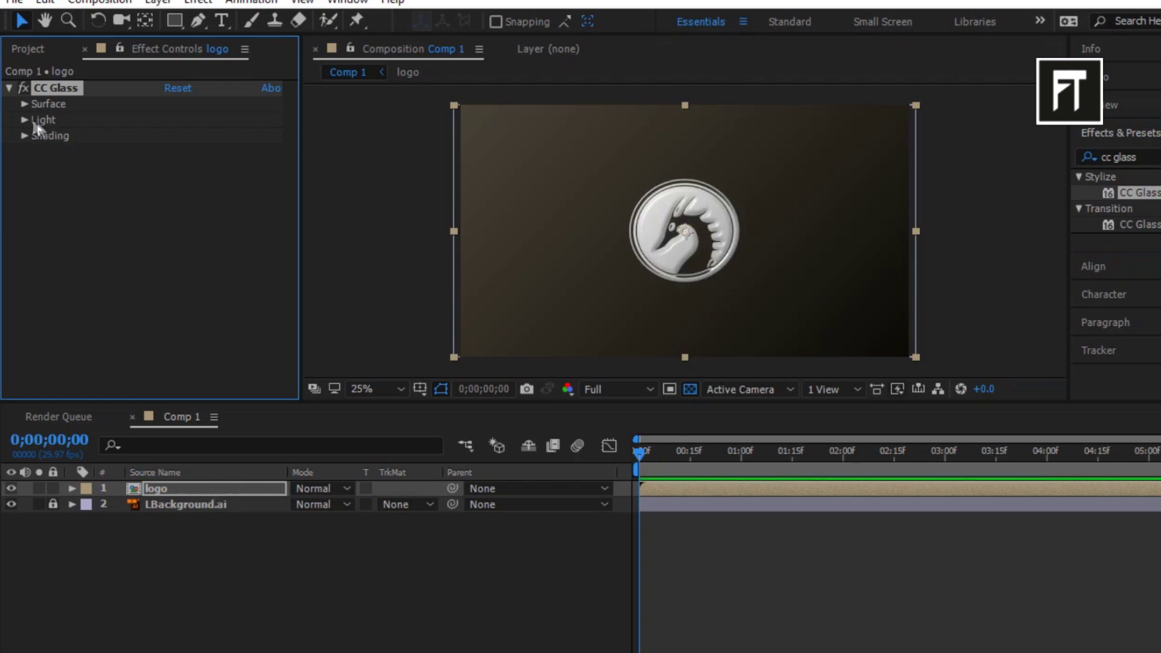
{"action": "left_click", "coordinate": [25, 104]}
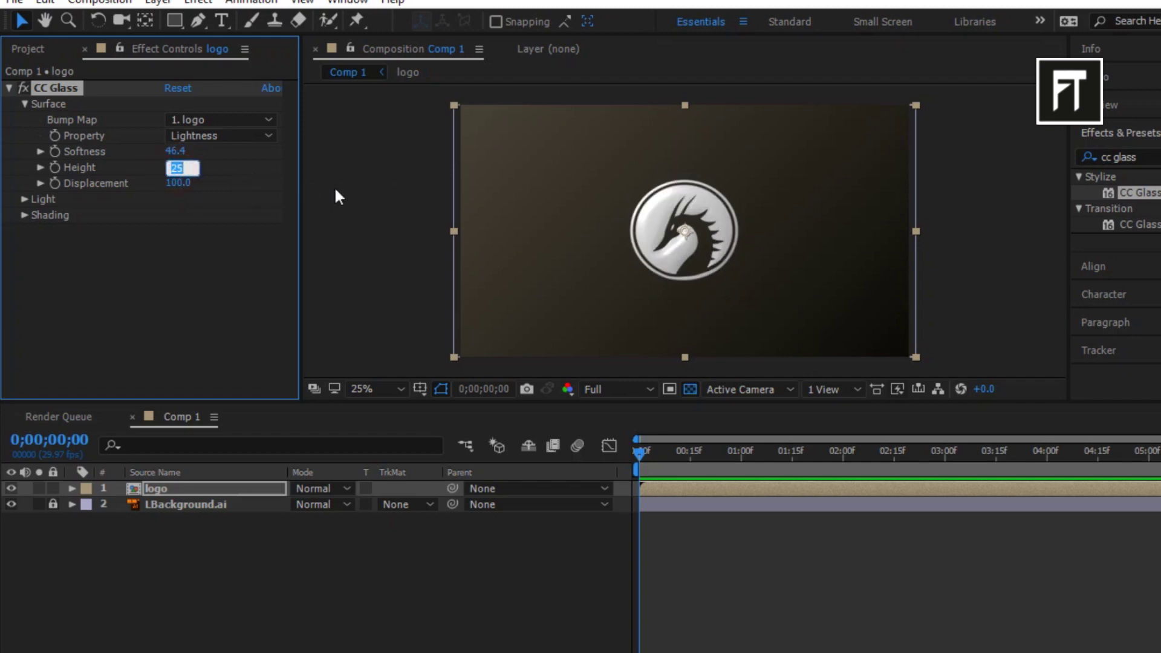
{"action": "type", "text": "1."}
{"action": "type", "text": "0.0"}
{"action": "key", "text": "Return"}
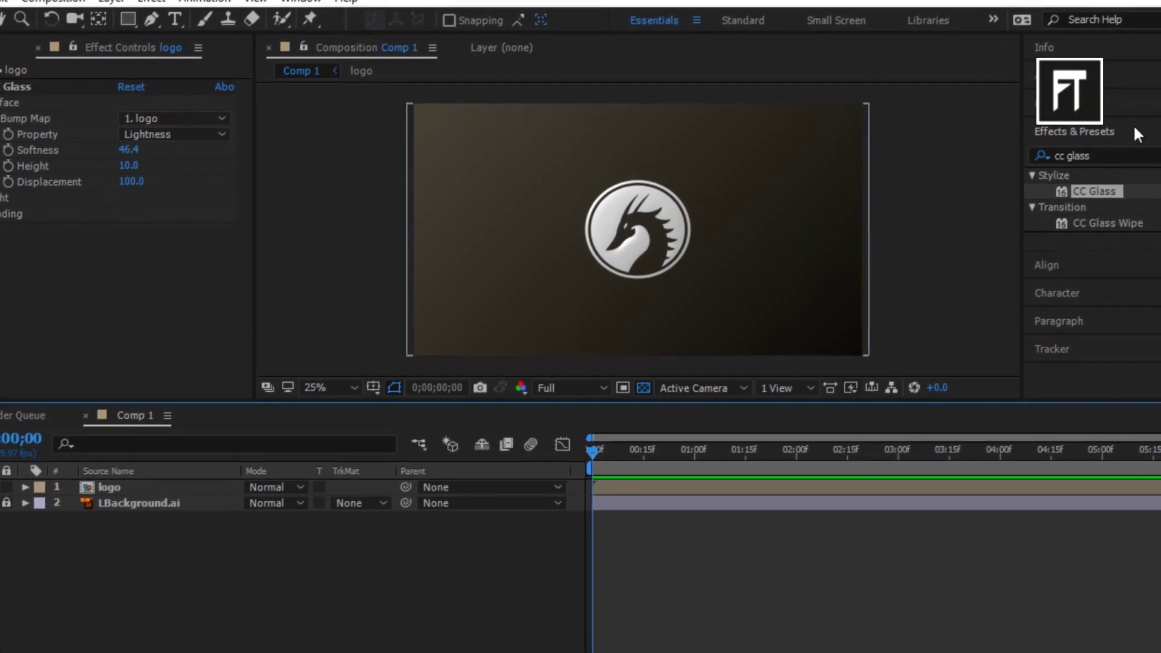
Step: Search 'c pi' and apply CC Pixel Polly to the logo layer
{"action": "left_click", "coordinate": [1067, 155]}
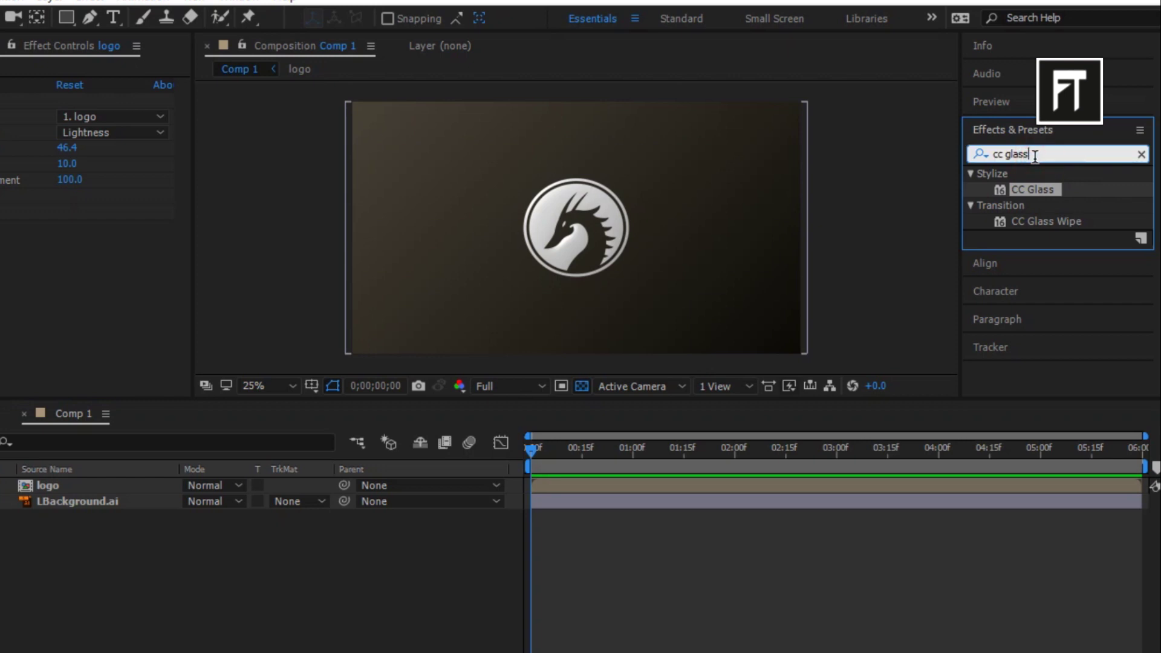
{"action": "key", "text": "BackSpace"}
{"action": "key", "text": "BackSpace"}
{"action": "key", "text": "BackSpace"}
{"action": "key", "text": "BackSpace"}
{"action": "key", "text": "BackSpace"}
{"action": "key", "text": "BackSpace"}
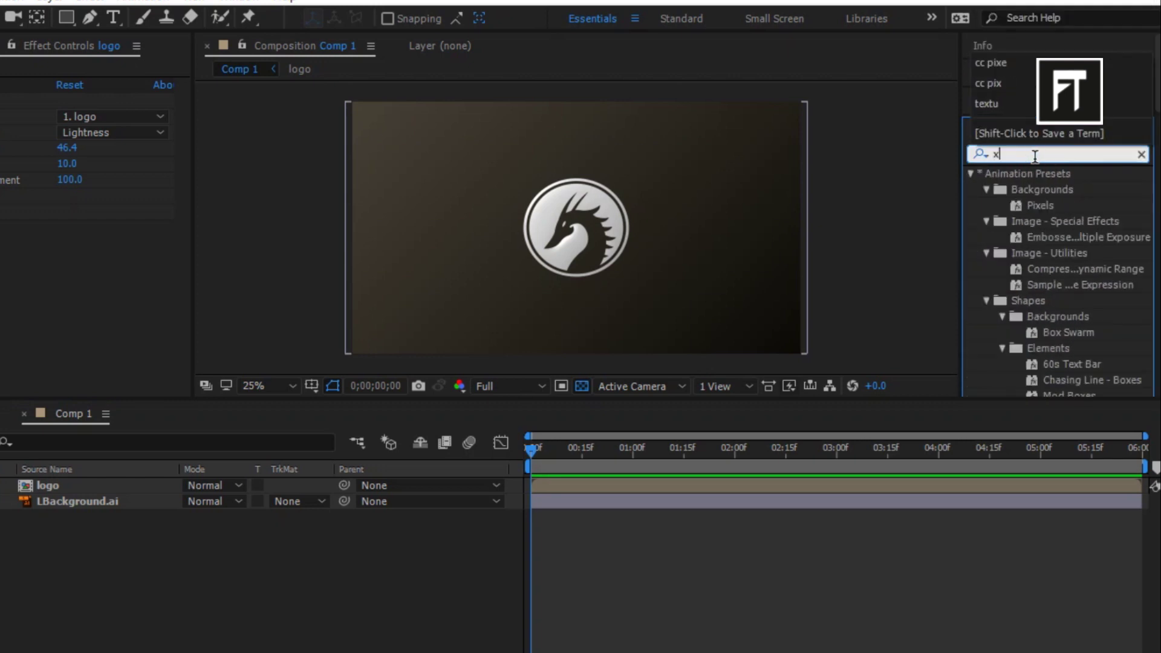
{"action": "type", "text": "c pi"}
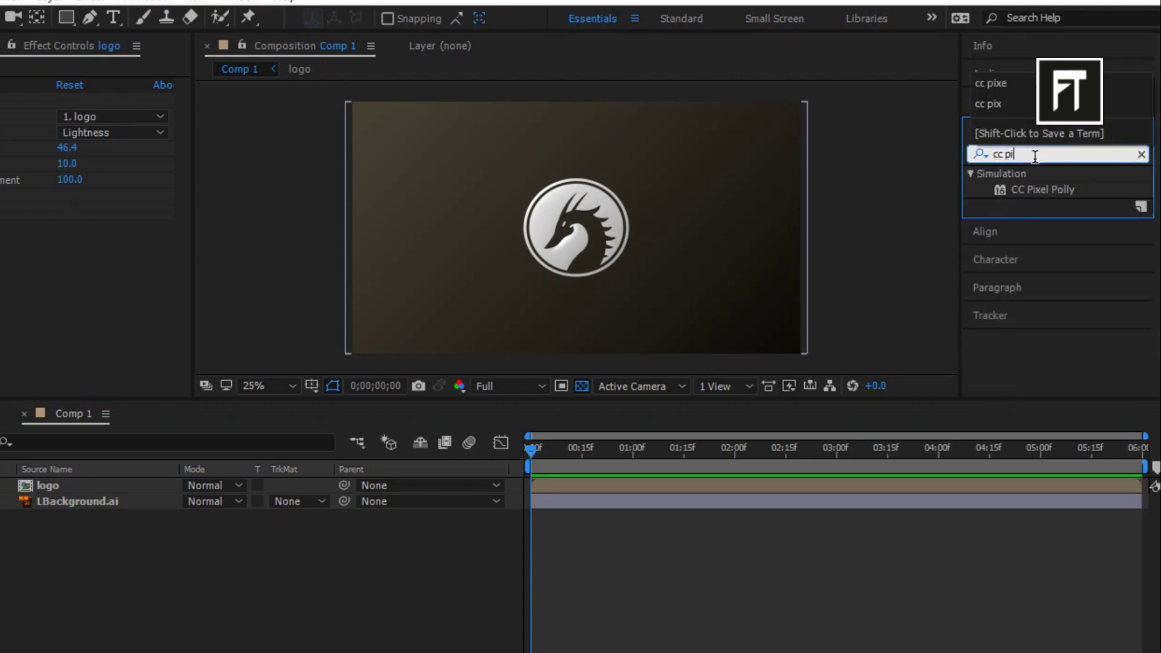
{"action": "left_click_drag", "start_coordinate": [1085, 192], "coordinate": [117, 488]}
{"action": "left_click_drag", "start_coordinate": [225, 492], "coordinate": [224, 491]}
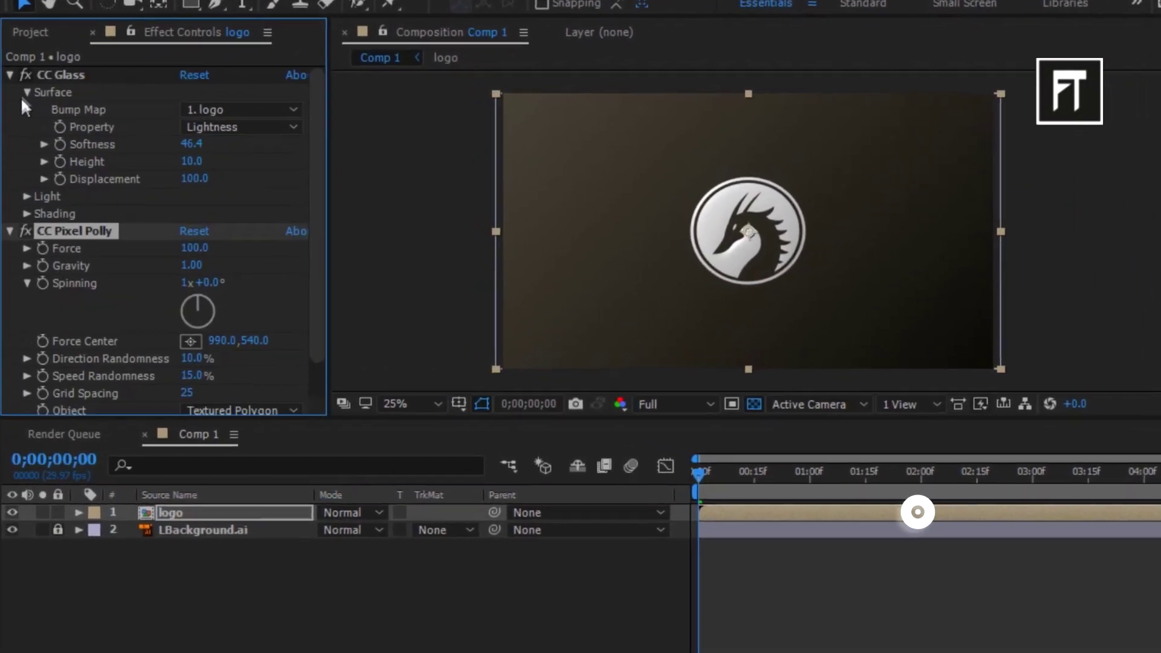
Step: Set CC Pixel Polly Force to 1.0, Spinning revolutions to 0 and Spinning to +5.0°
{"action": "left_click", "coordinate": [10, 74]}
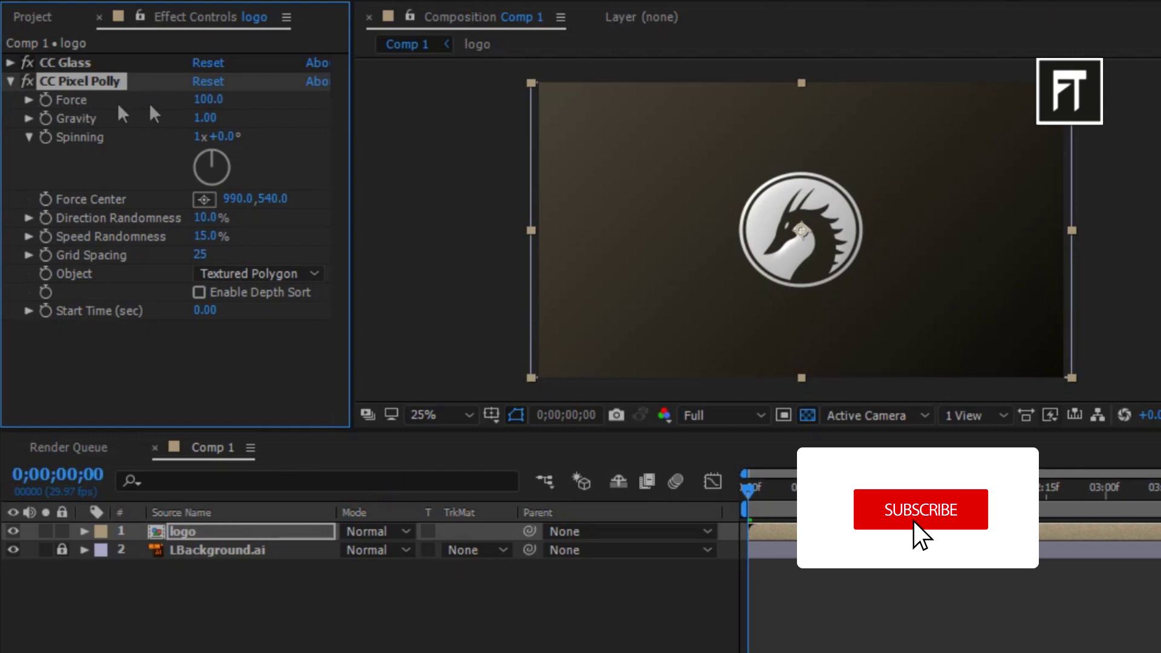
{"action": "left_click", "coordinate": [206, 99]}
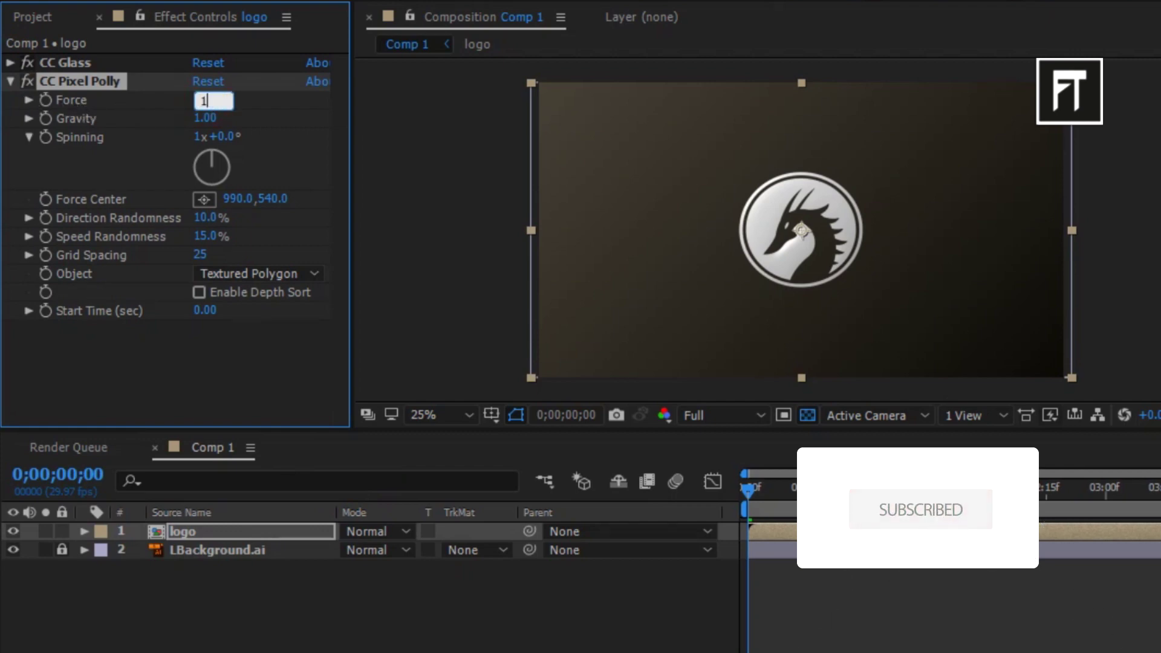
{"action": "type", "text": "1"}
{"action": "key", "text": "Return"}
{"action": "left_click", "coordinate": [205, 118]}
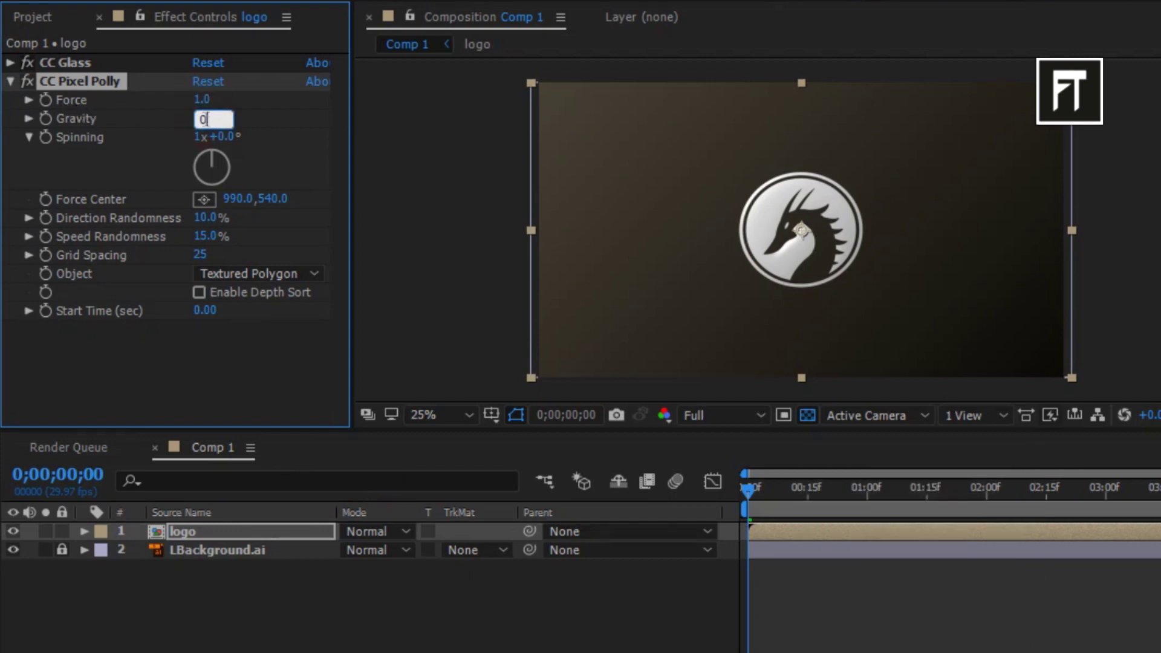
{"action": "left_click", "coordinate": [202, 137]}
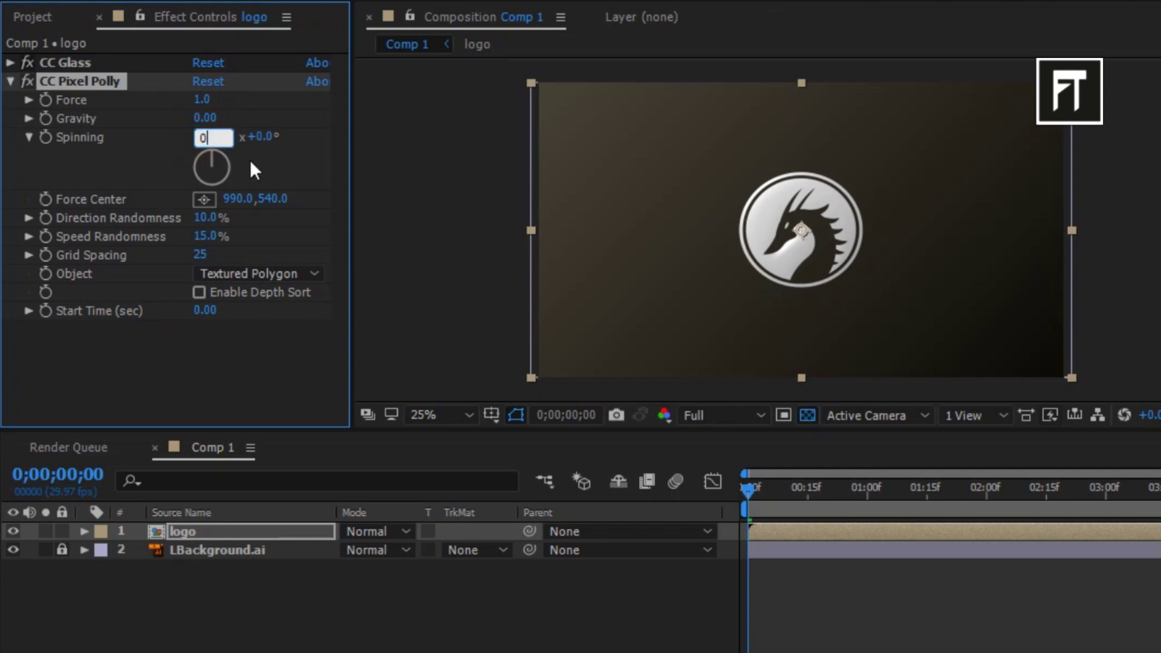
{"action": "key", "text": "Return"}
{"action": "left_click", "coordinate": [228, 137]}
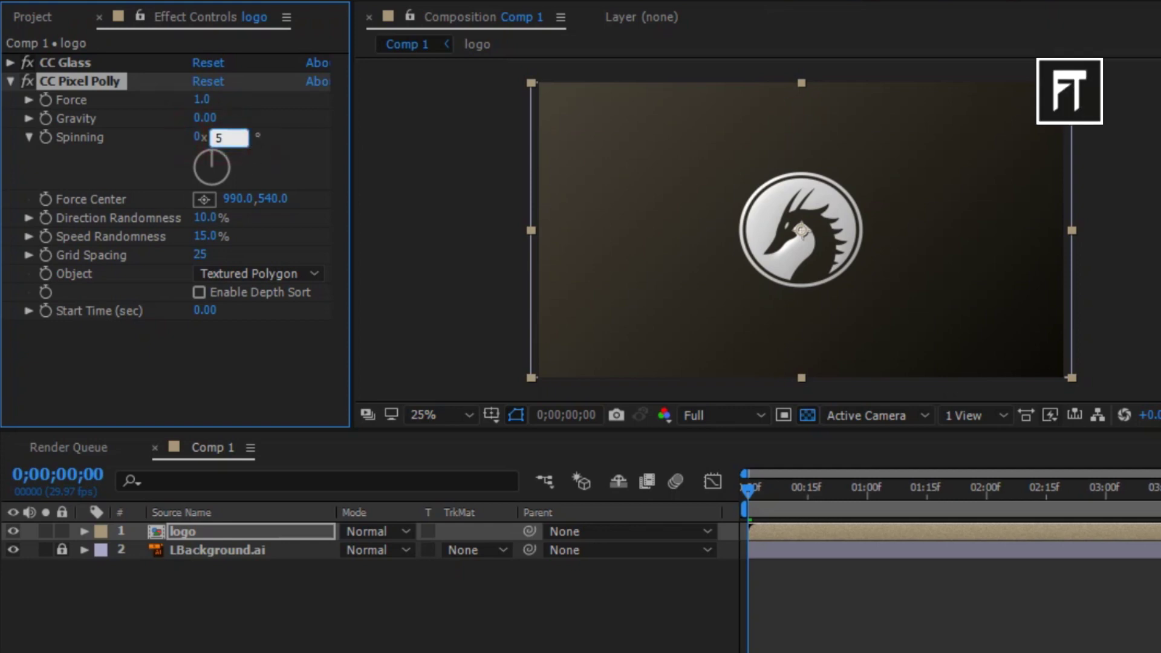
{"action": "left_click", "coordinate": [11, 81]}
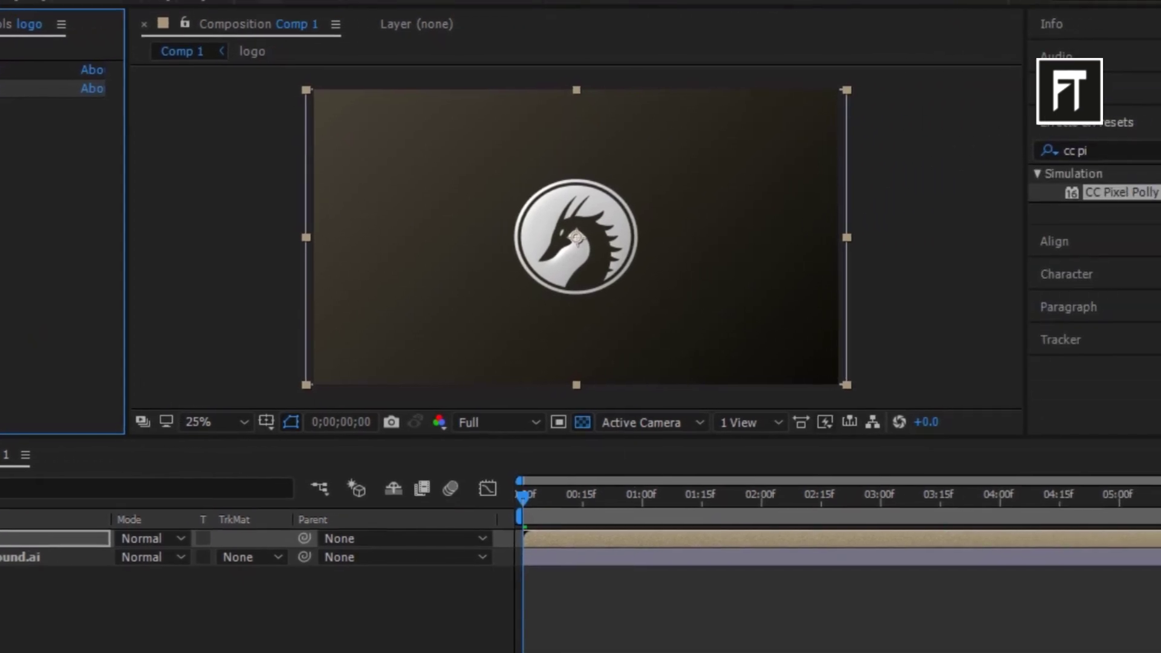
Step: Preview the logo shattering at 0;00;02;14, then return to the start of the timeline
{"action": "left_click", "coordinate": [1057, 90]}
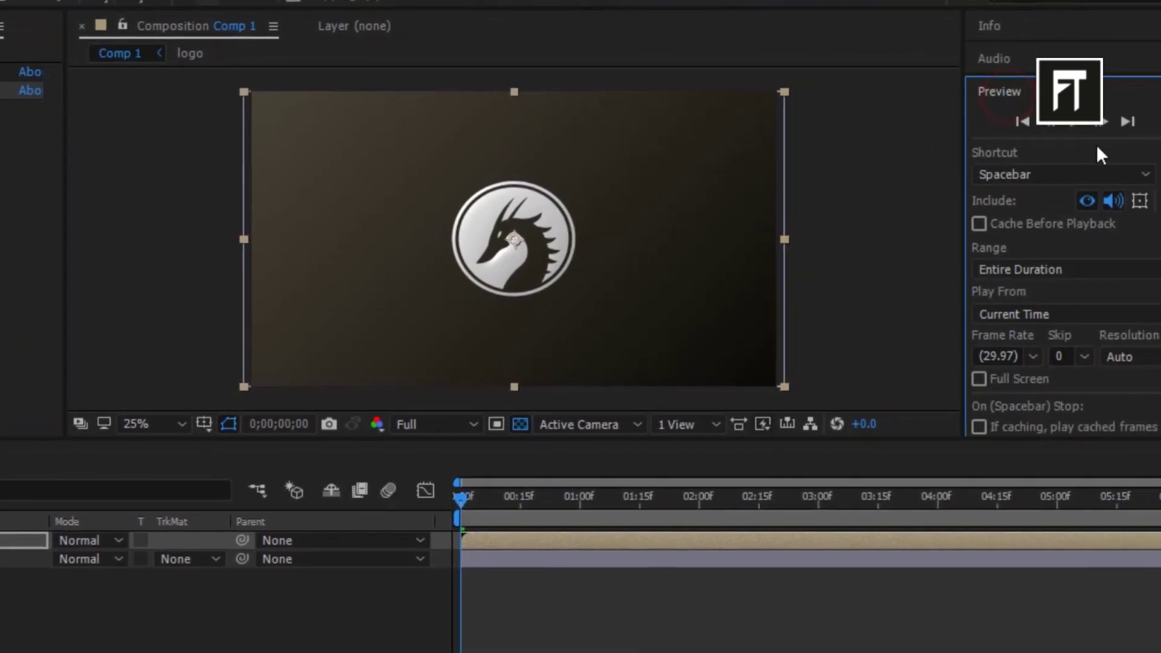
{"action": "left_click", "coordinate": [756, 496]}
{"action": "key", "text": "period"}
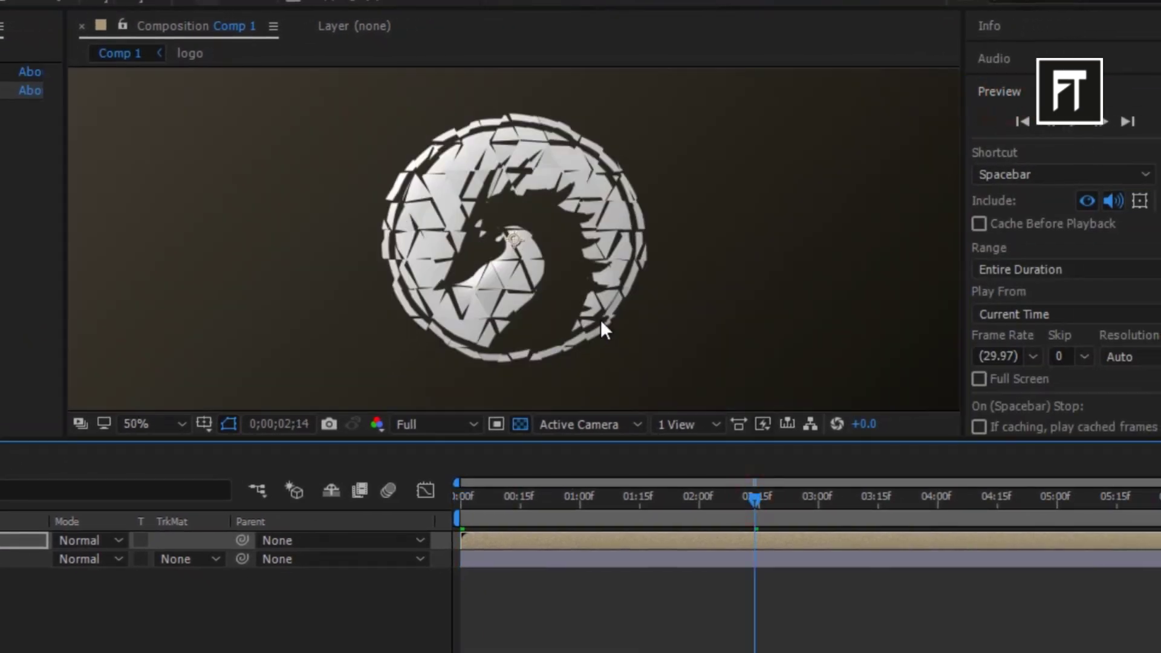
{"action": "key", "text": "comma"}
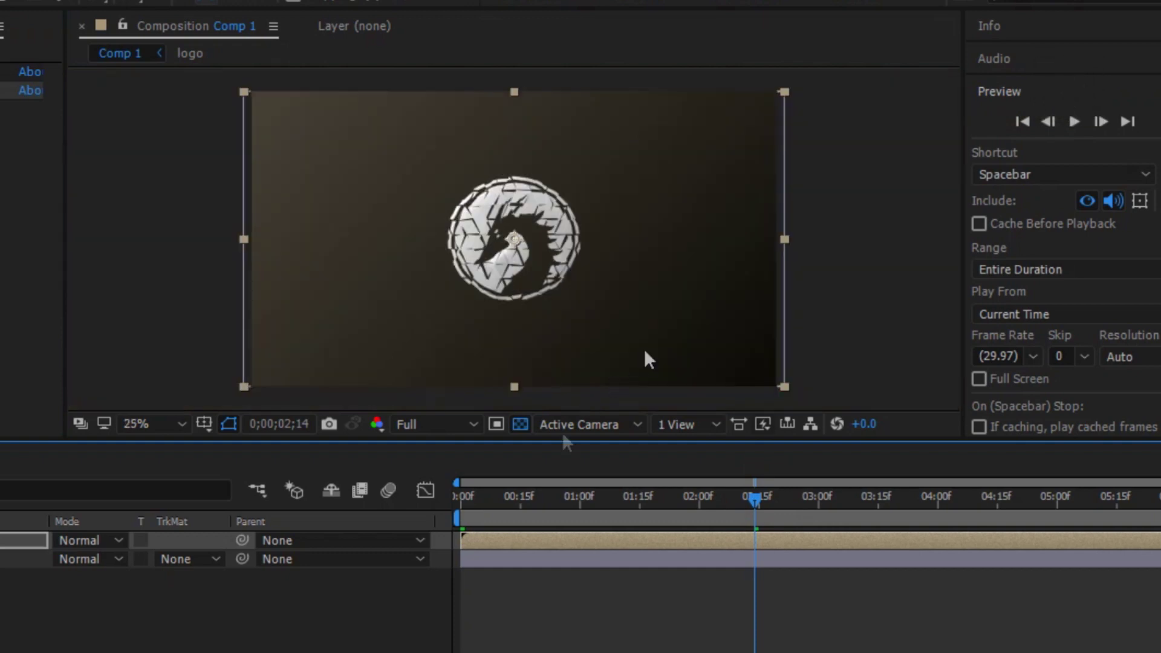
{"action": "left_click", "coordinate": [470, 500]}
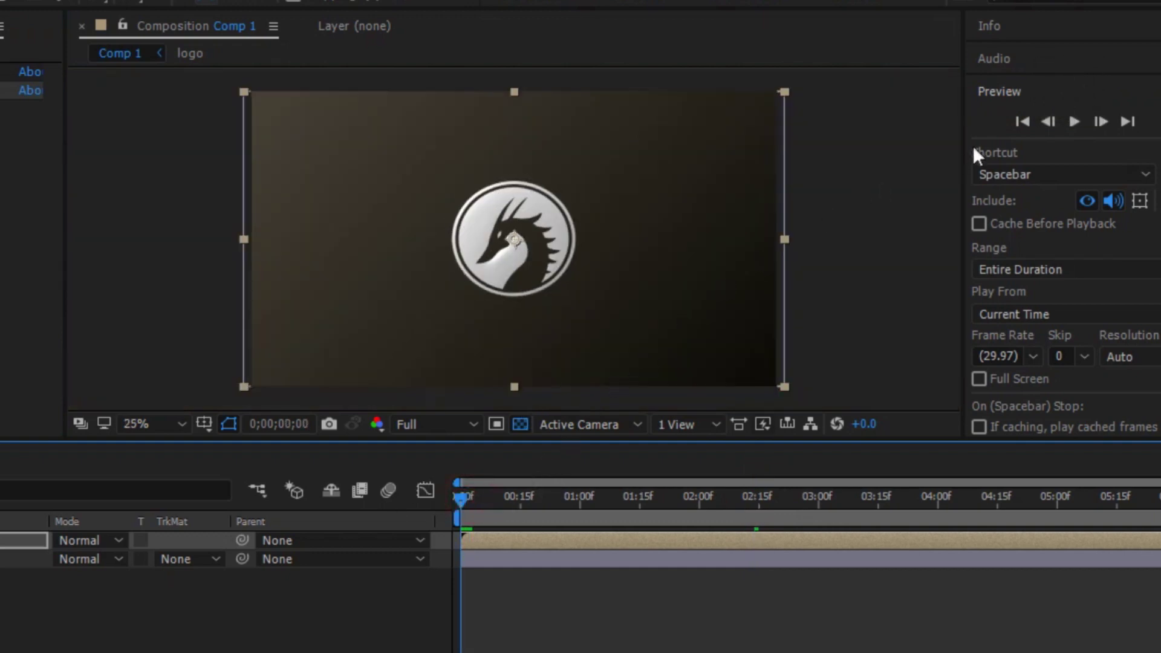
{"action": "left_click", "coordinate": [997, 94]}
Step: Search 'cc rad', apply CC Radial Fast Blur to the logo layer, and set Zoom to Darkest
{"action": "left_click", "coordinate": [1024, 122]}
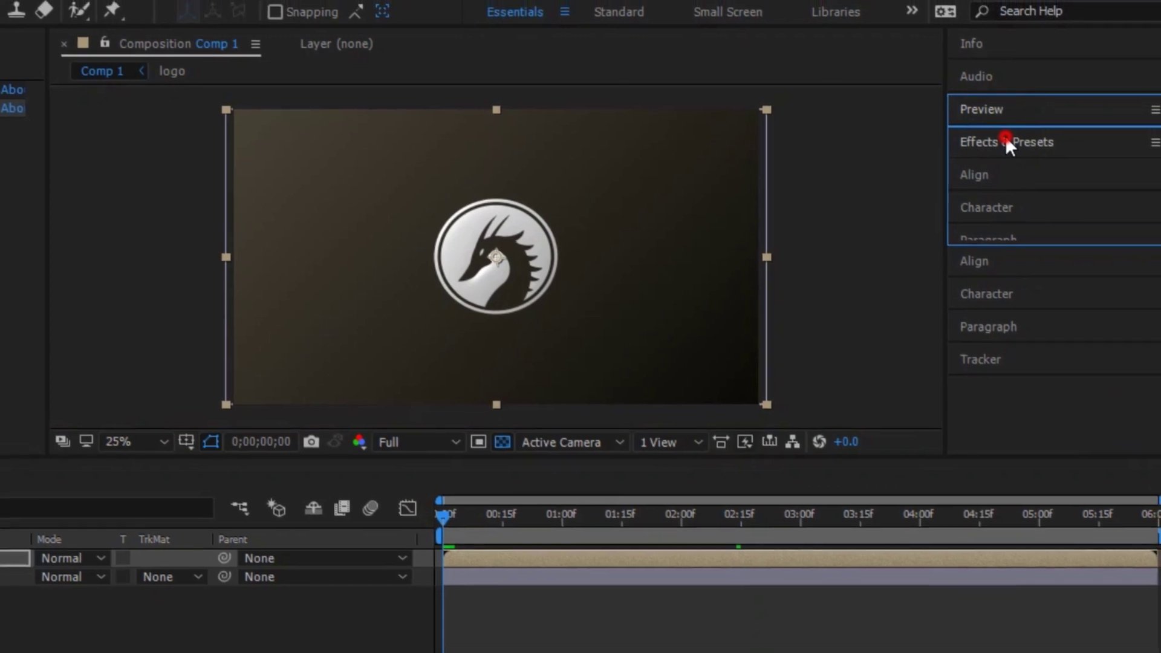
{"action": "left_click", "coordinate": [1001, 176]}
{"action": "type", "text": "cc "}
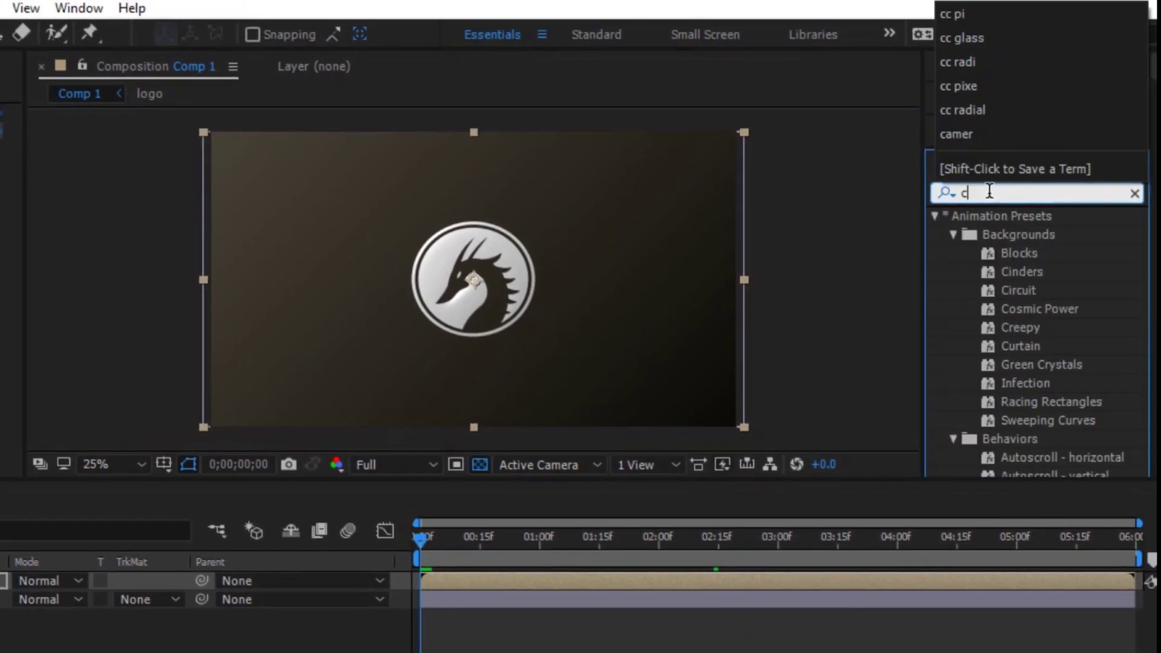
{"action": "type", "text": "rad"}
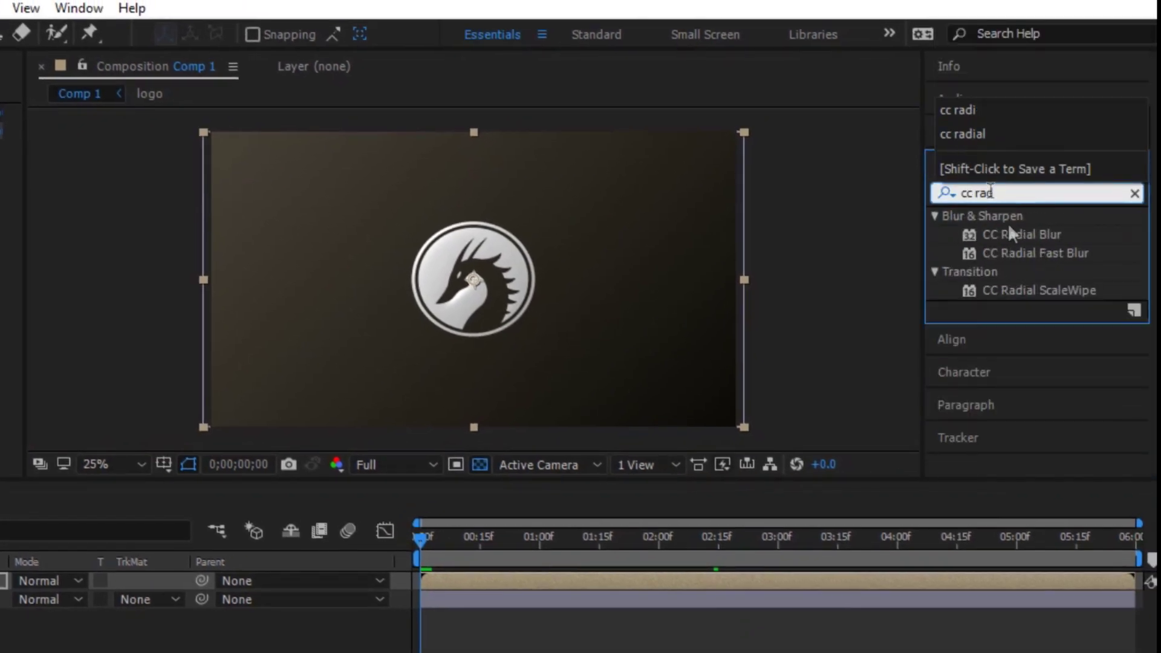
{"action": "left_click_drag", "start_coordinate": [1058, 250], "coordinate": [0, 579]}
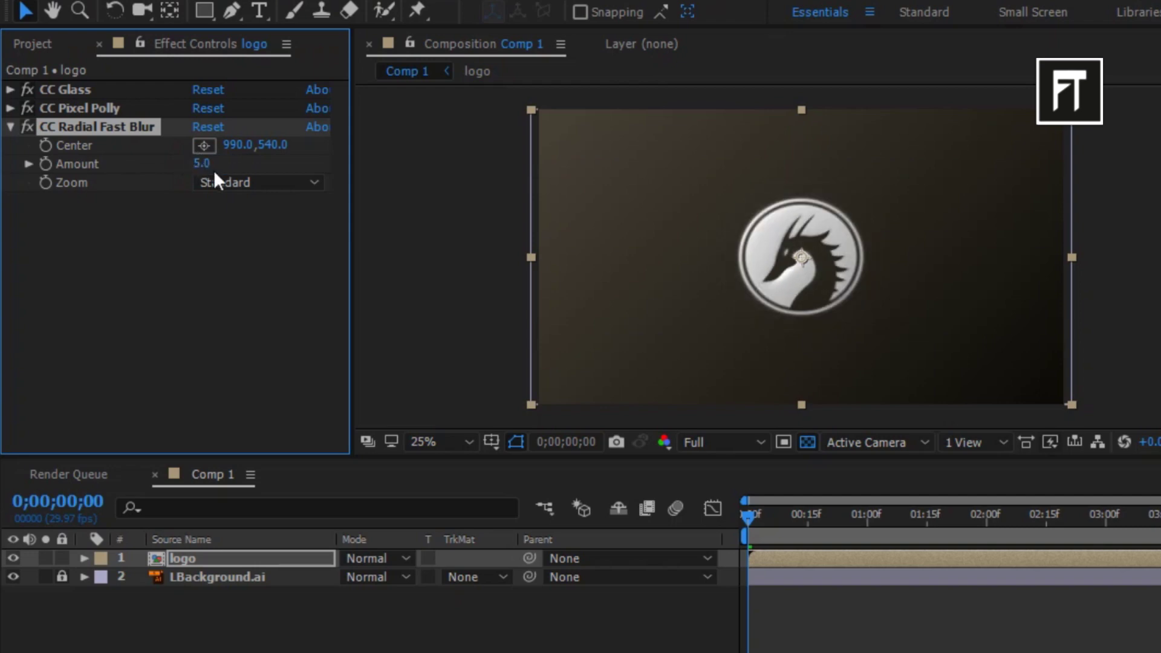
{"action": "left_click", "coordinate": [221, 181]}
{"action": "left_click", "coordinate": [259, 254]}
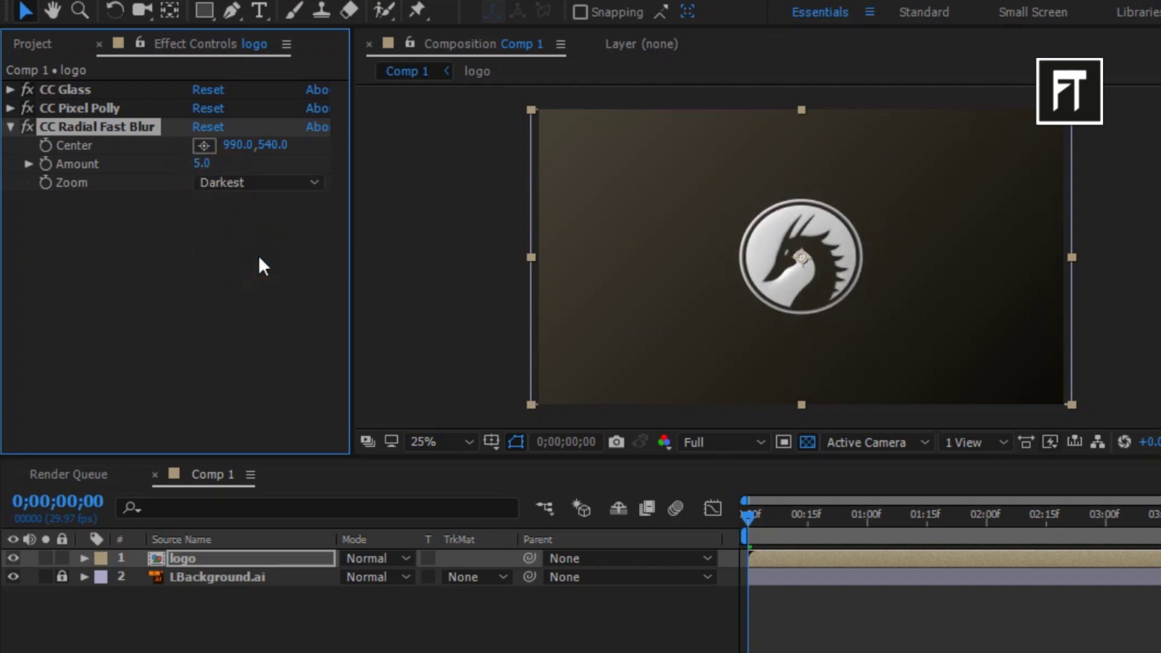
{"action": "left_click", "coordinate": [10, 125]}
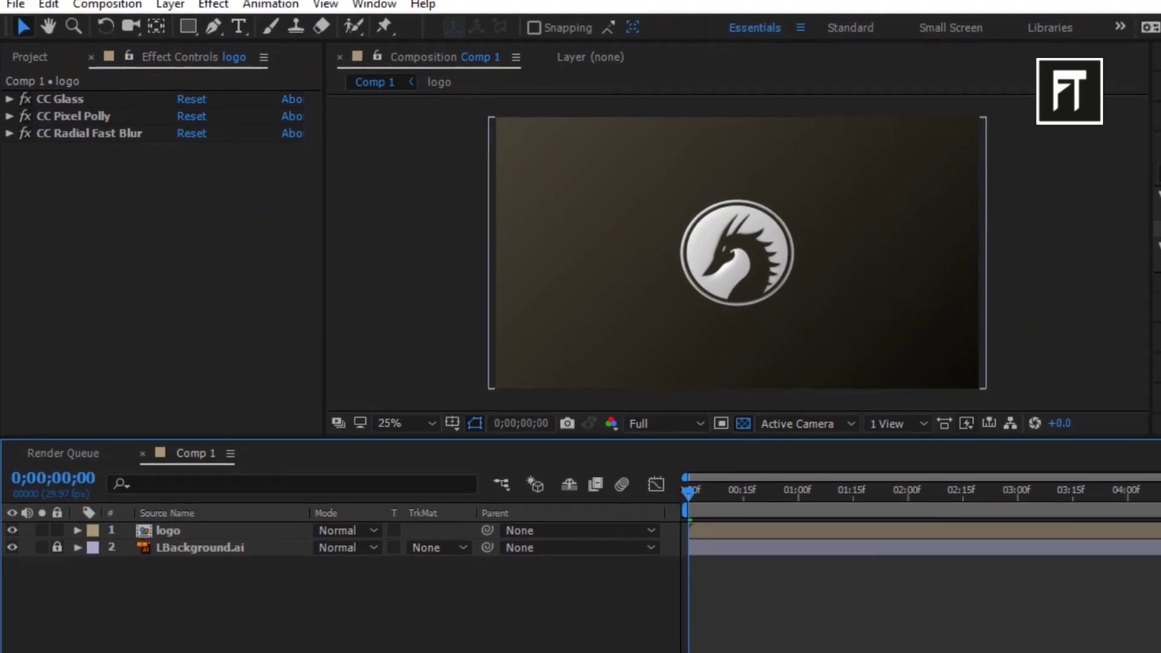
Step: Add a Drop Shadow from the Layer Styles menu to the selected logo layer
{"action": "left_click", "coordinate": [203, 529]}
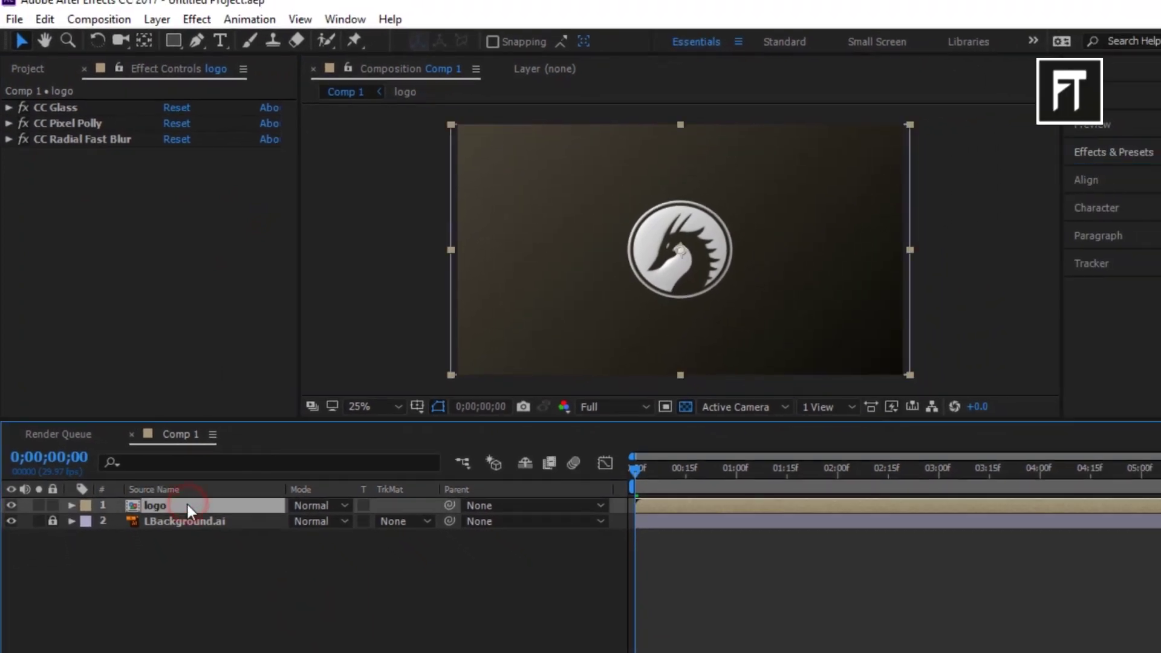
{"action": "right_click", "coordinate": [187, 504]}
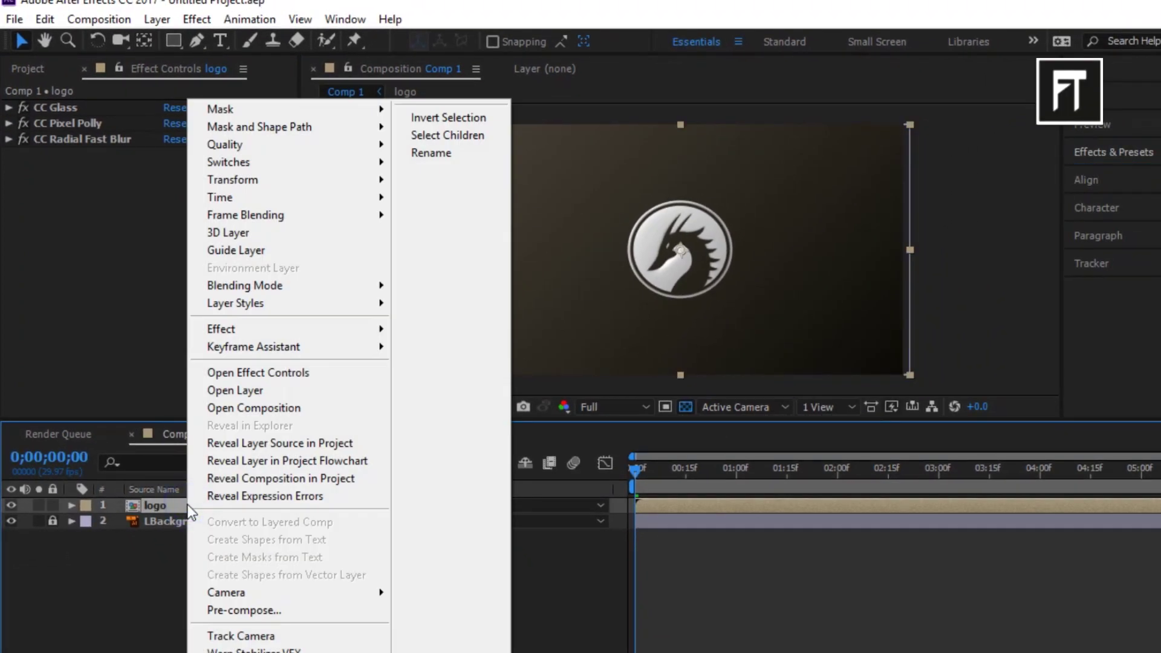
{"action": "mouse_move", "coordinate": [349, 303]}
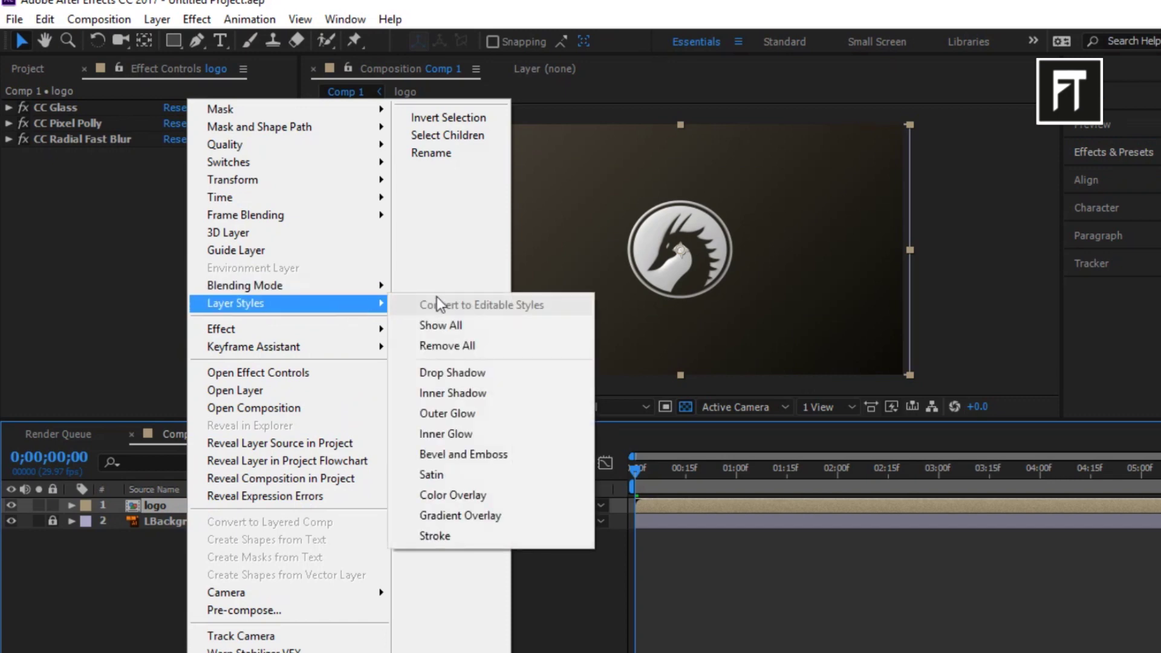
{"action": "left_click", "coordinate": [456, 372]}
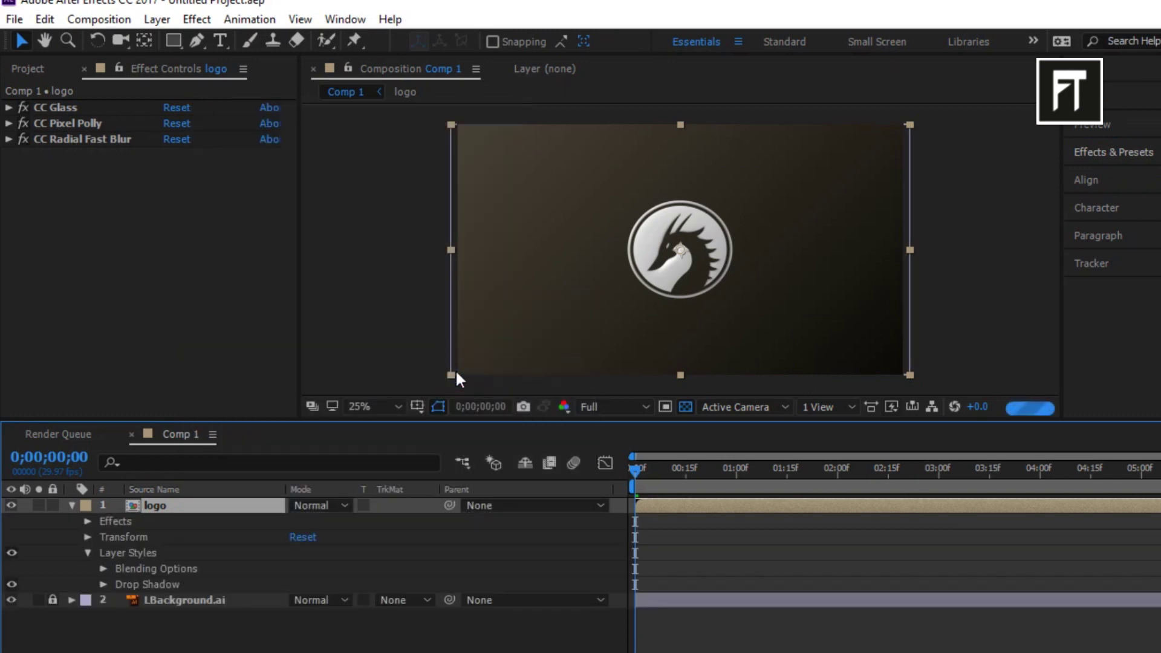
Step: With the Pen tool, trace mask points down the dragon logo's left edge
{"action": "left_click", "coordinate": [71, 505]}
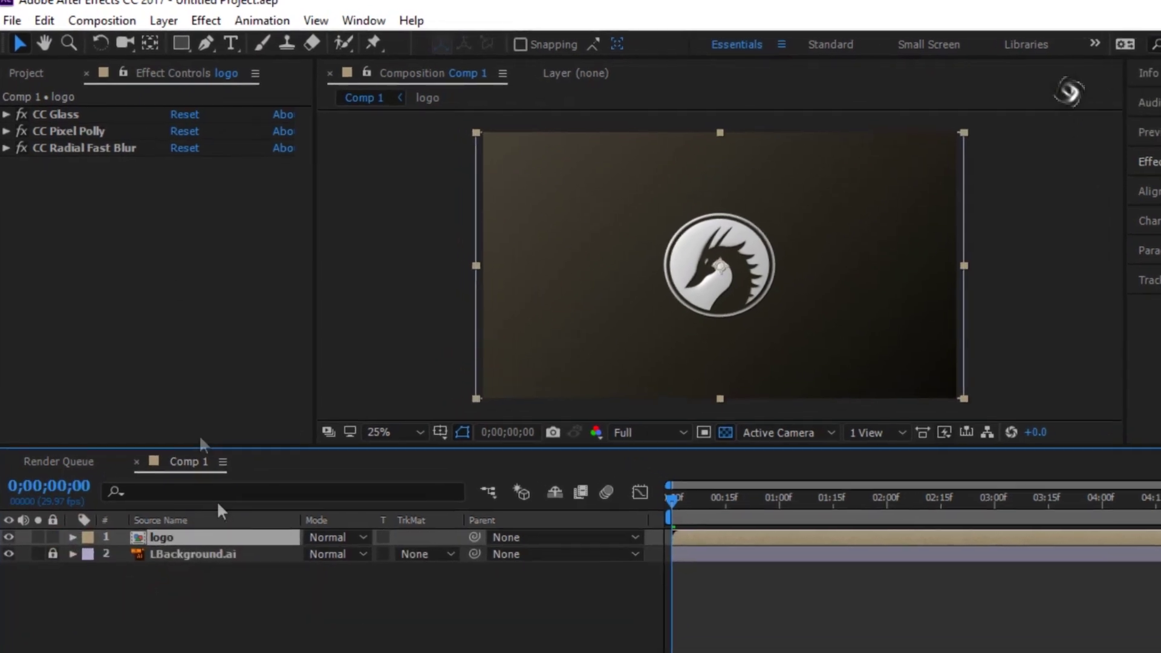
{"action": "left_click", "coordinate": [207, 45]}
{"action": "scroll", "coordinate": [843, 324], "scroll_direction": "up", "scroll_amount": 2}
{"action": "scroll", "coordinate": [843, 324], "scroll_direction": "down", "scroll_amount": 1}
{"action": "left_click", "coordinate": [686, 214]}
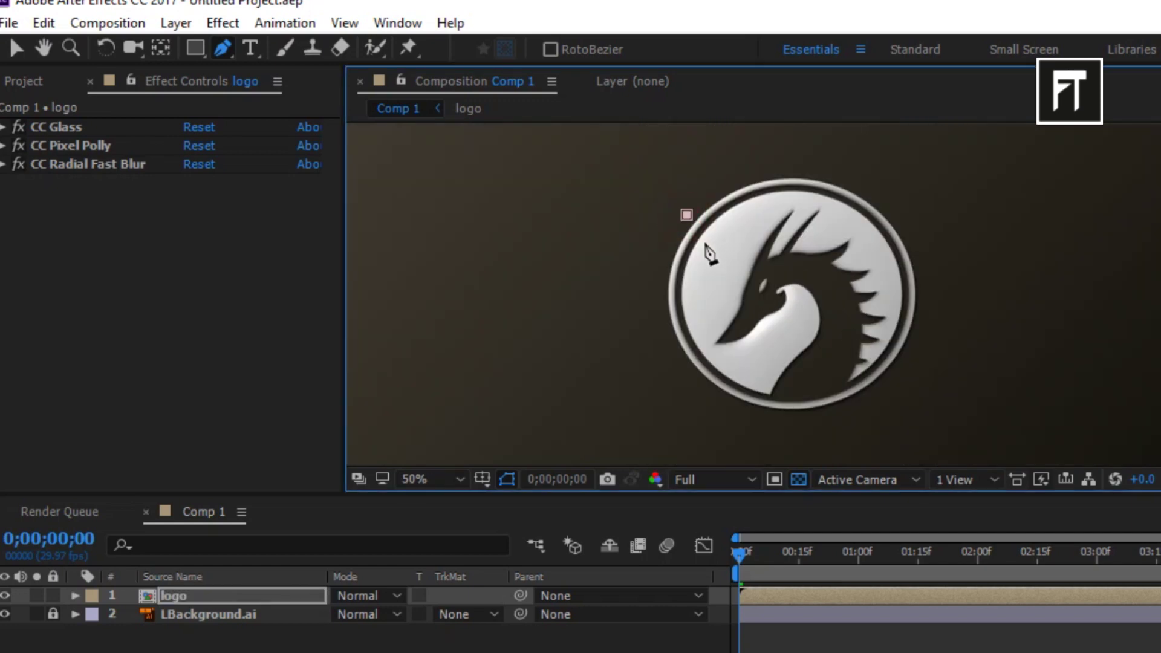
{"action": "left_click", "coordinate": [718, 254]}
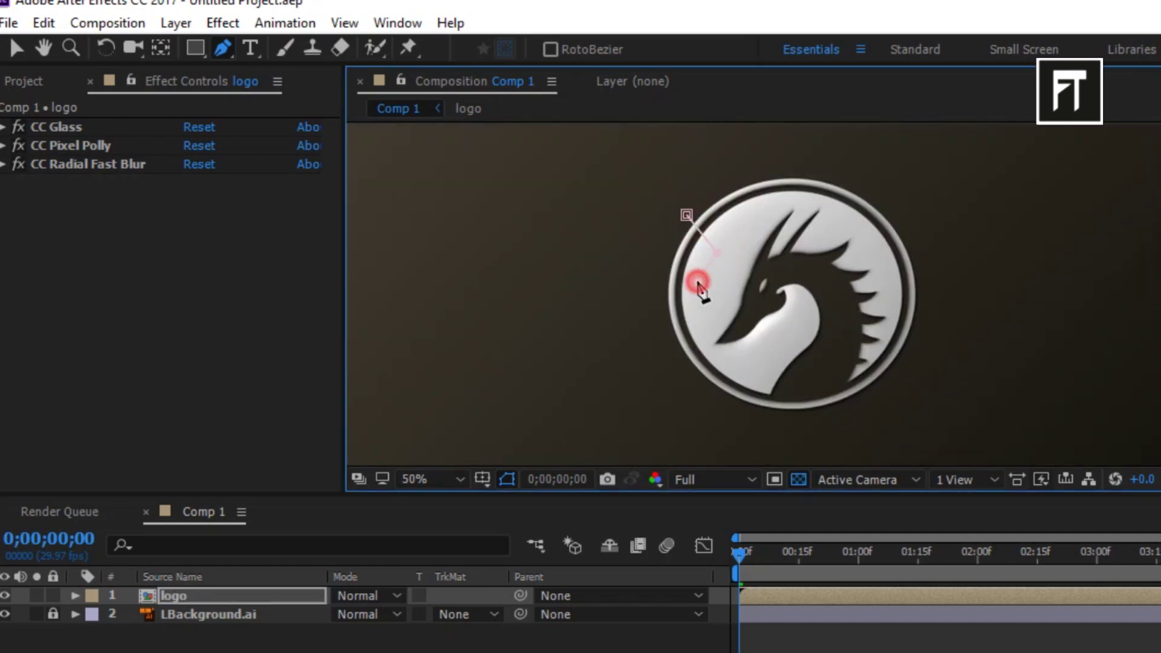
{"action": "left_click", "coordinate": [713, 295]}
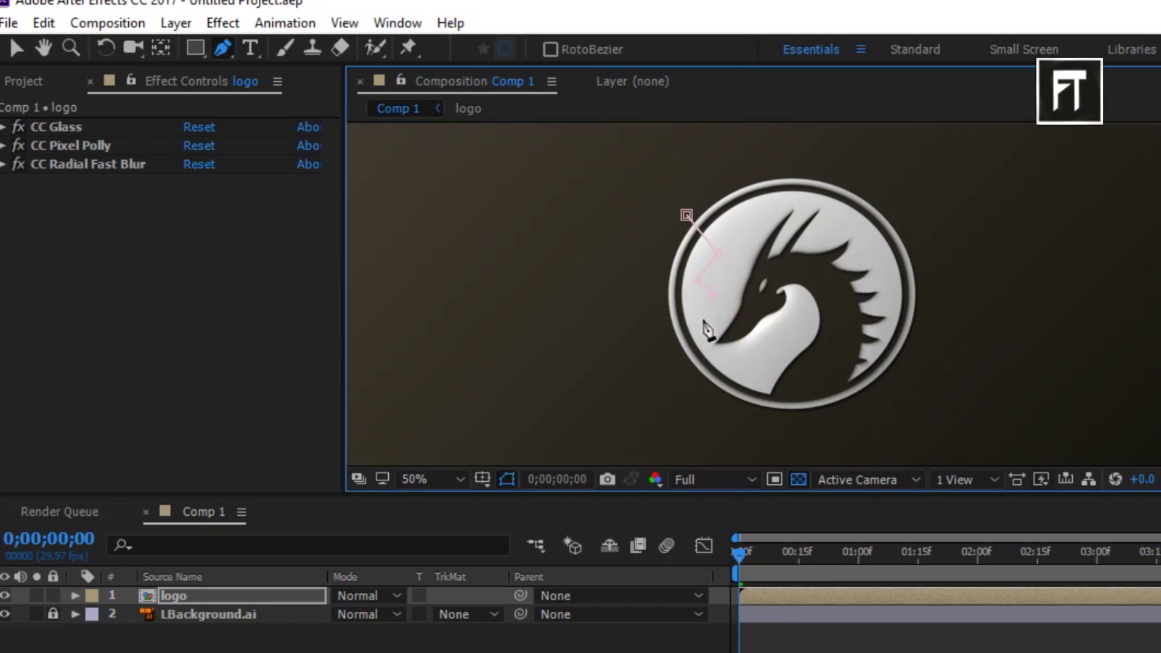
{"action": "left_click", "coordinate": [712, 321]}
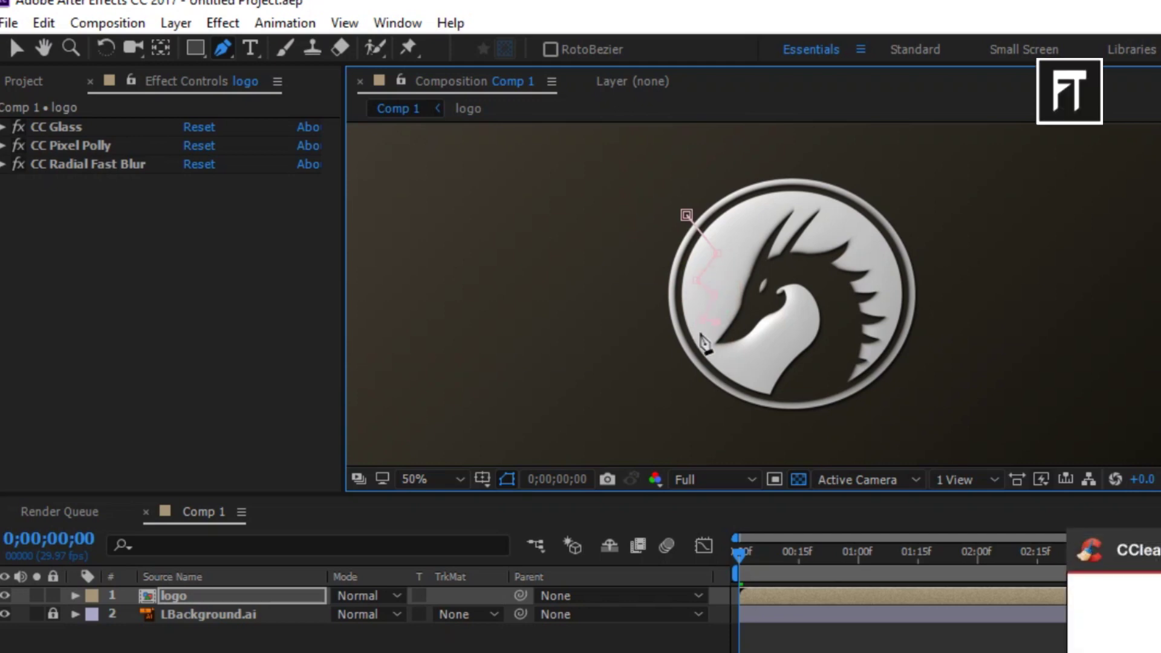
Step: Extend the mask to the frame's bottom-left and top-left corners and close it
{"action": "scroll", "coordinate": [700, 353], "scroll_direction": "down", "scroll_amount": 1}
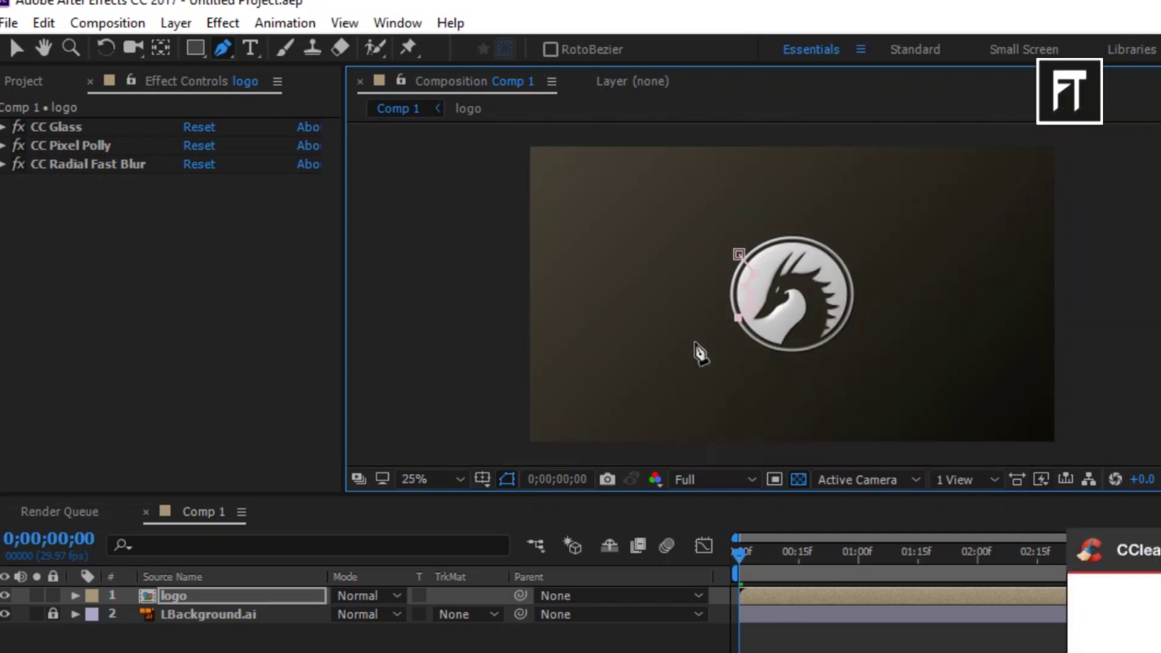
{"action": "left_click", "coordinate": [526, 448]}
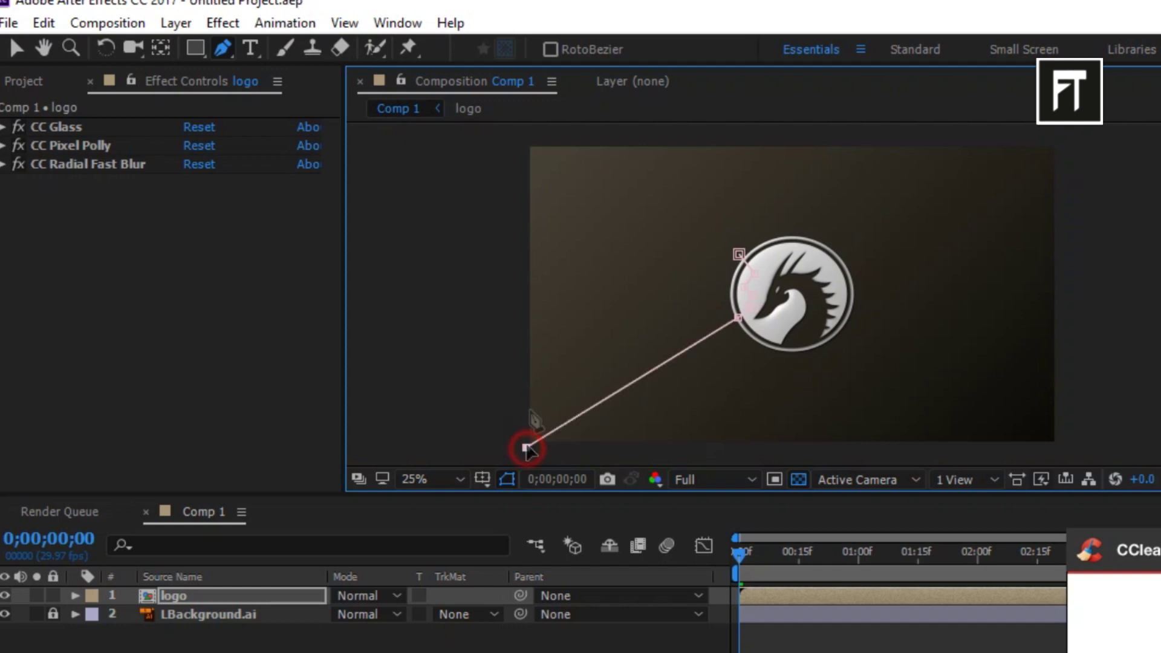
{"action": "left_click", "coordinate": [524, 146]}
{"action": "left_click", "coordinate": [741, 255]}
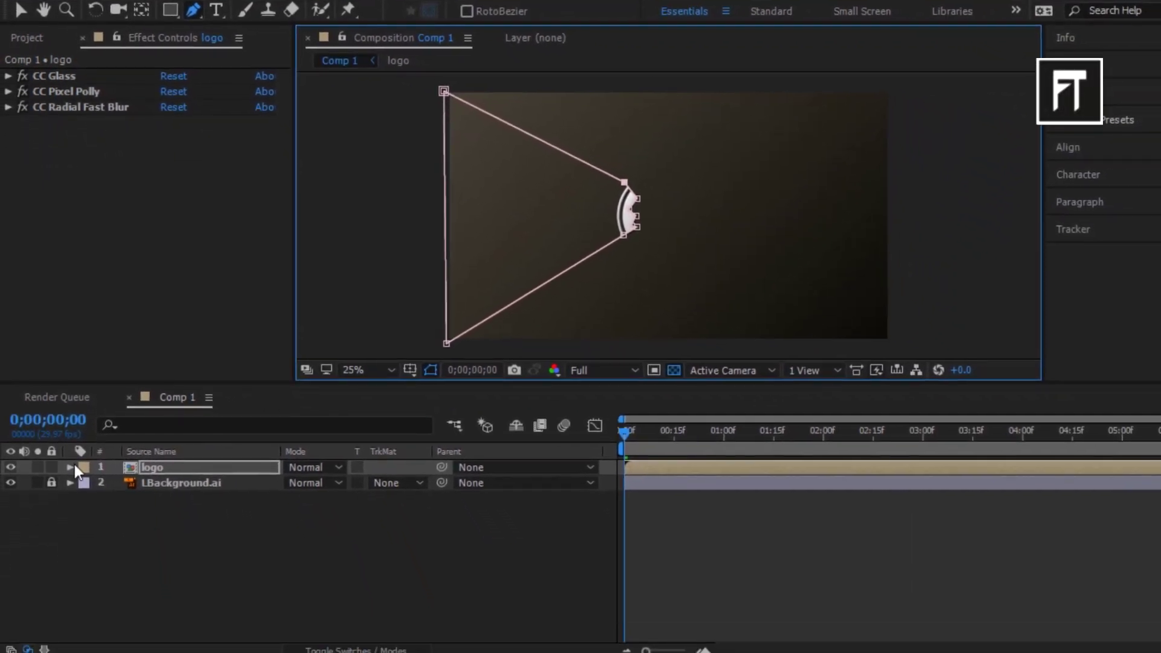
Step: Set the logo layer's Mask 1 mode to None so the full logo shows
{"action": "left_click", "coordinate": [71, 499]}
{"action": "left_click", "coordinate": [86, 529]}
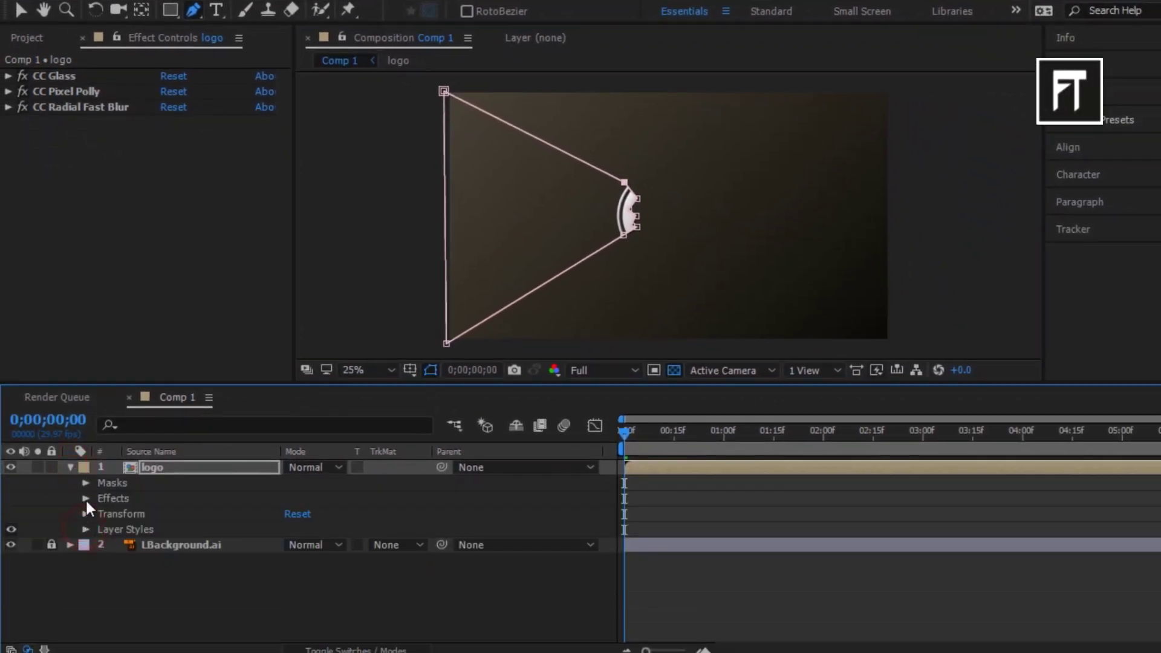
{"action": "left_click", "coordinate": [84, 482]}
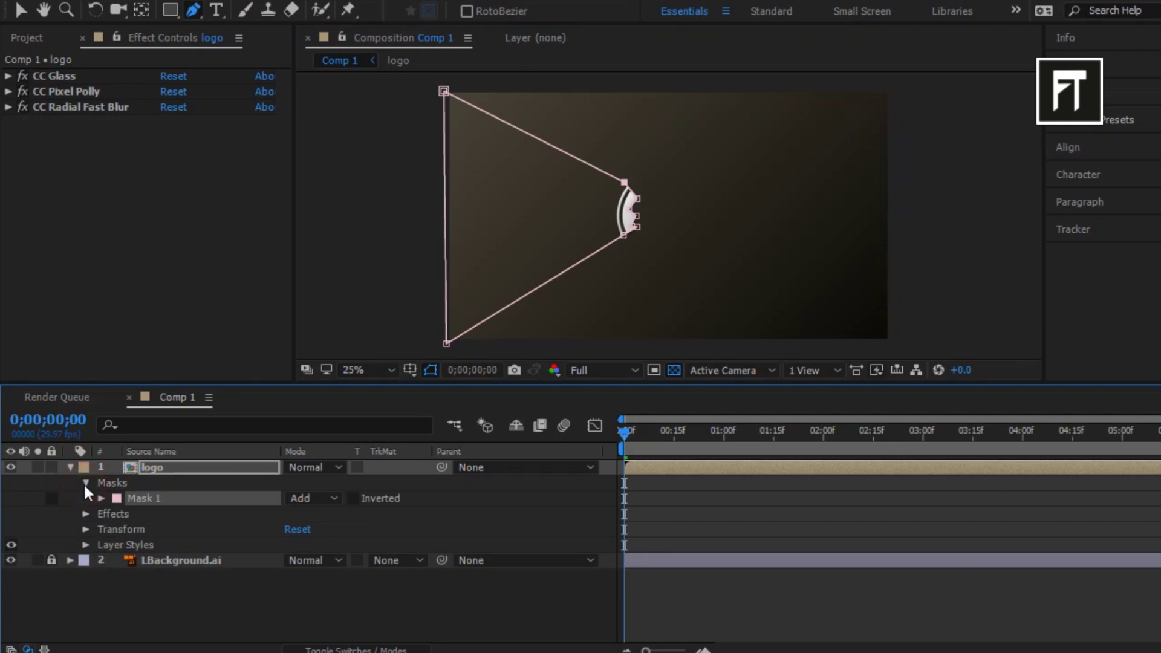
{"action": "left_click", "coordinate": [304, 498]}
{"action": "left_click", "coordinate": [320, 516]}
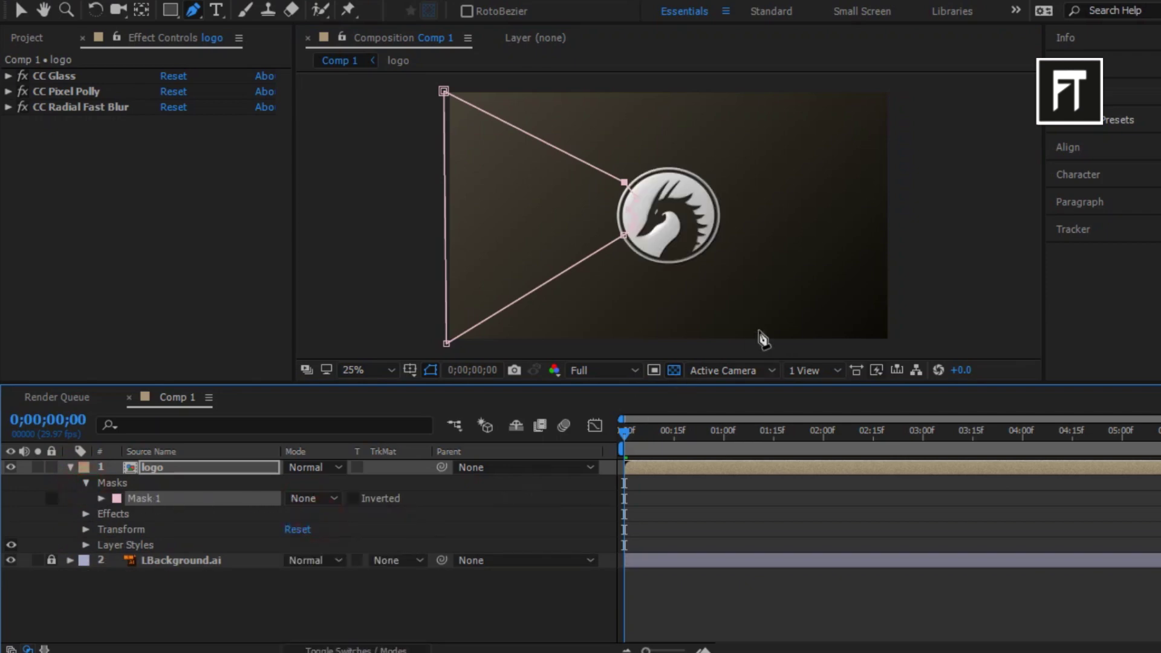
Step: Draw a second four-point mask at the logo's lower-right area
{"action": "key", "text": "period"}
{"action": "left_click", "coordinate": [729, 314]}
{"action": "left_click", "coordinate": [724, 277]}
{"action": "key", "text": "comma"}
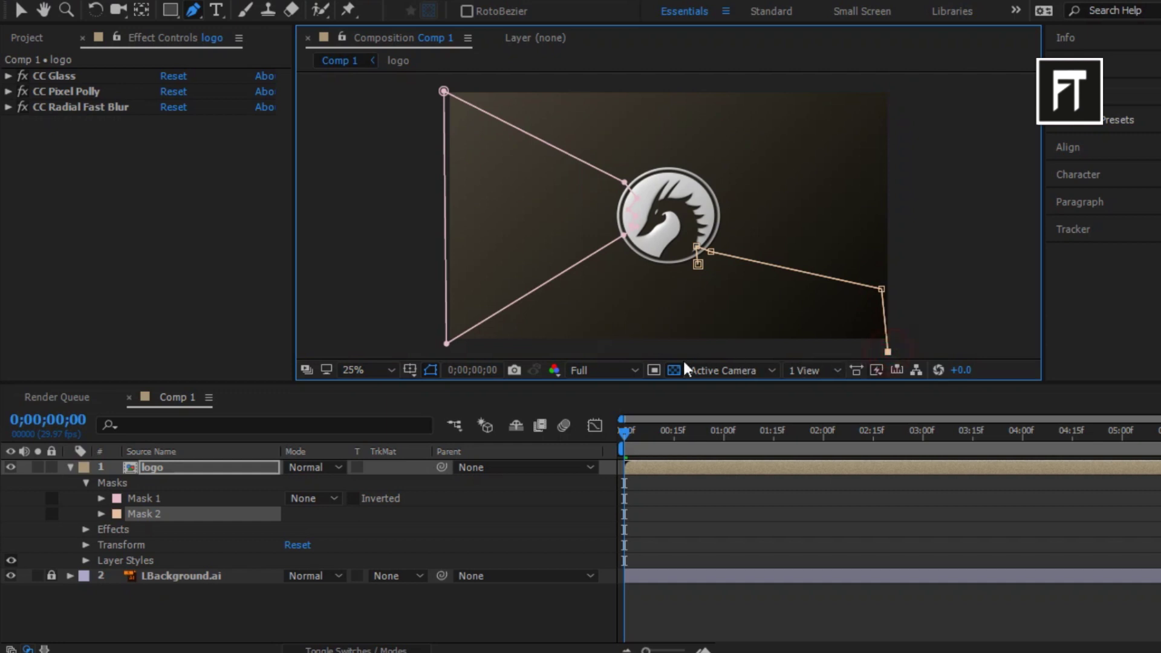
{"action": "left_click", "coordinate": [691, 336]}
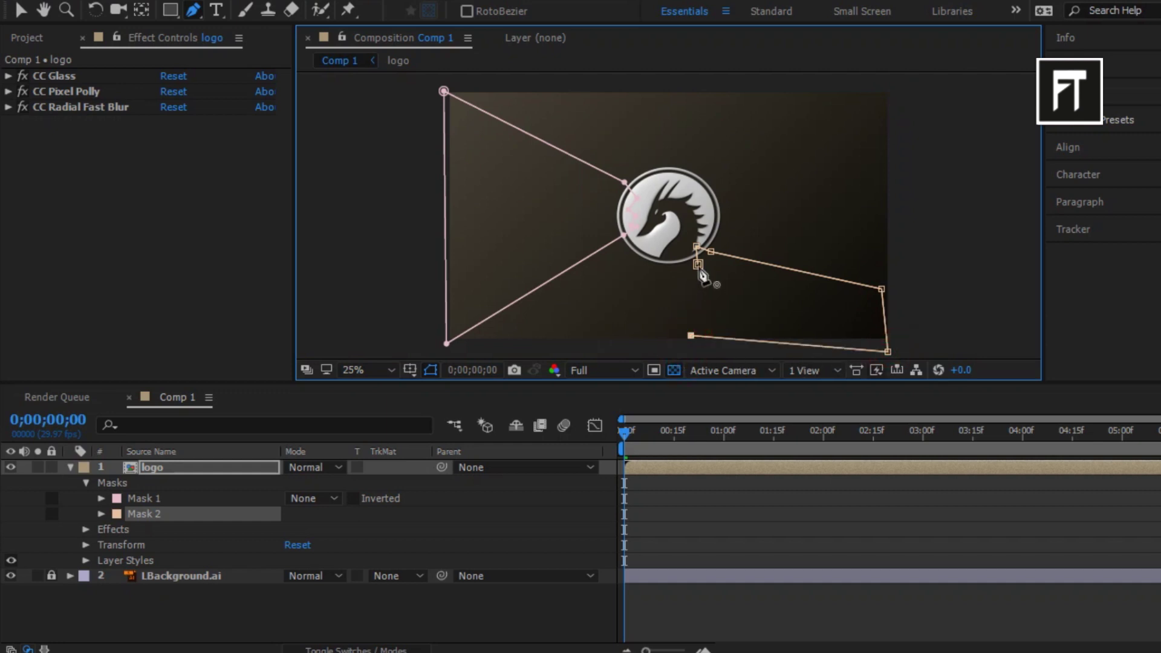
{"action": "left_click", "coordinate": [698, 265]}
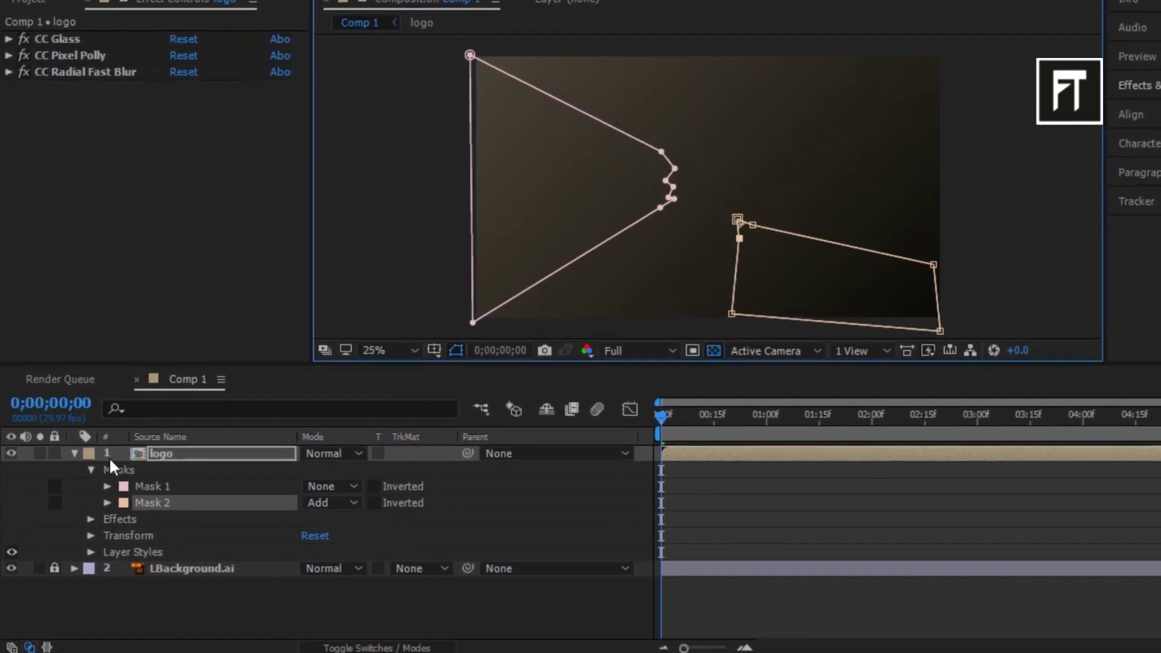
Step: Set Mask 2's mode to None and collapse the logo layer
{"action": "left_click", "coordinate": [338, 502]}
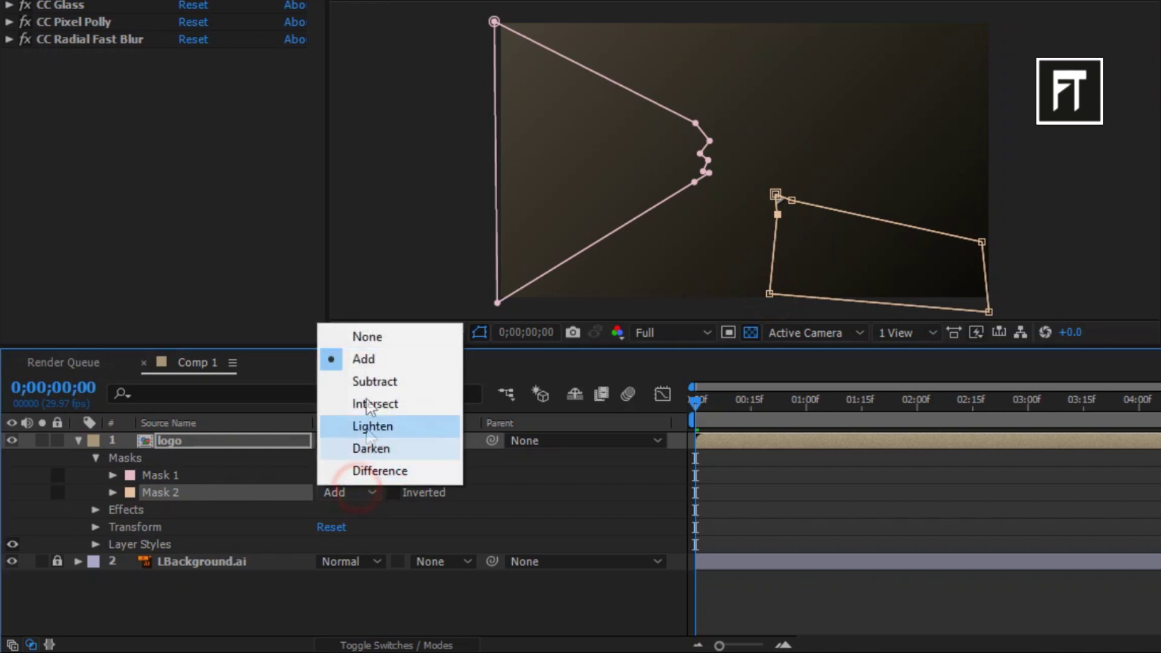
{"action": "left_click", "coordinate": [376, 342]}
{"action": "left_click", "coordinate": [77, 440]}
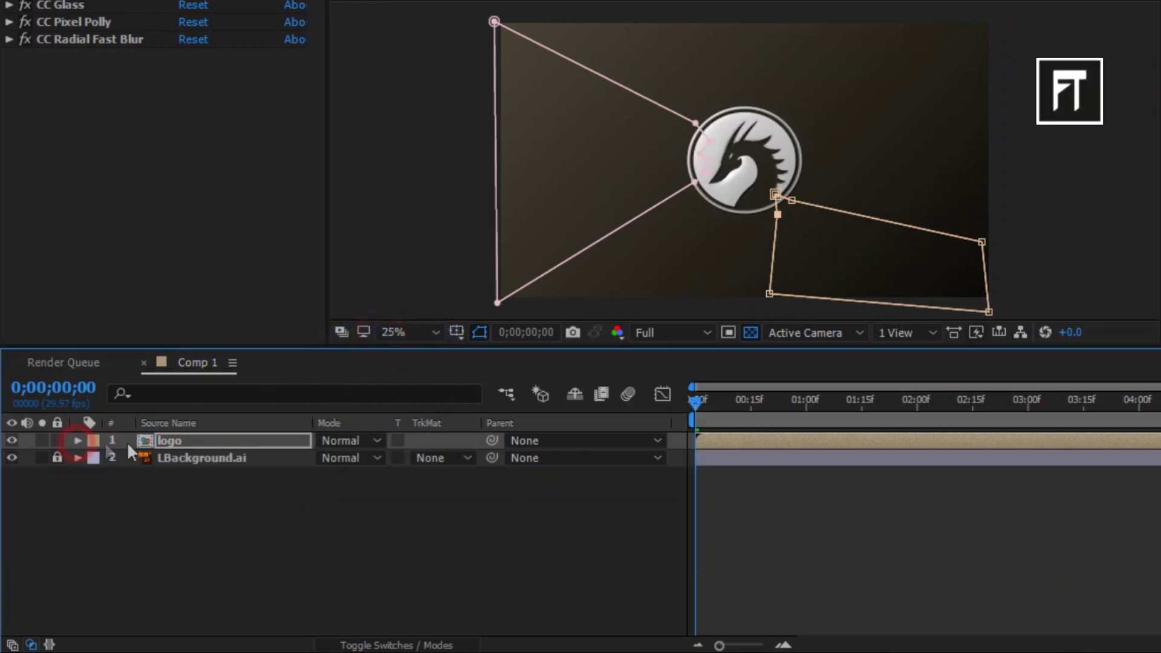
Step: Duplicate the logo layer twice with Ctrl+D and expand the bottom copy's masks
{"action": "left_click", "coordinate": [209, 440]}
{"action": "key", "text": "ctrl+d"}
{"action": "key", "text": "ctrl+d"}
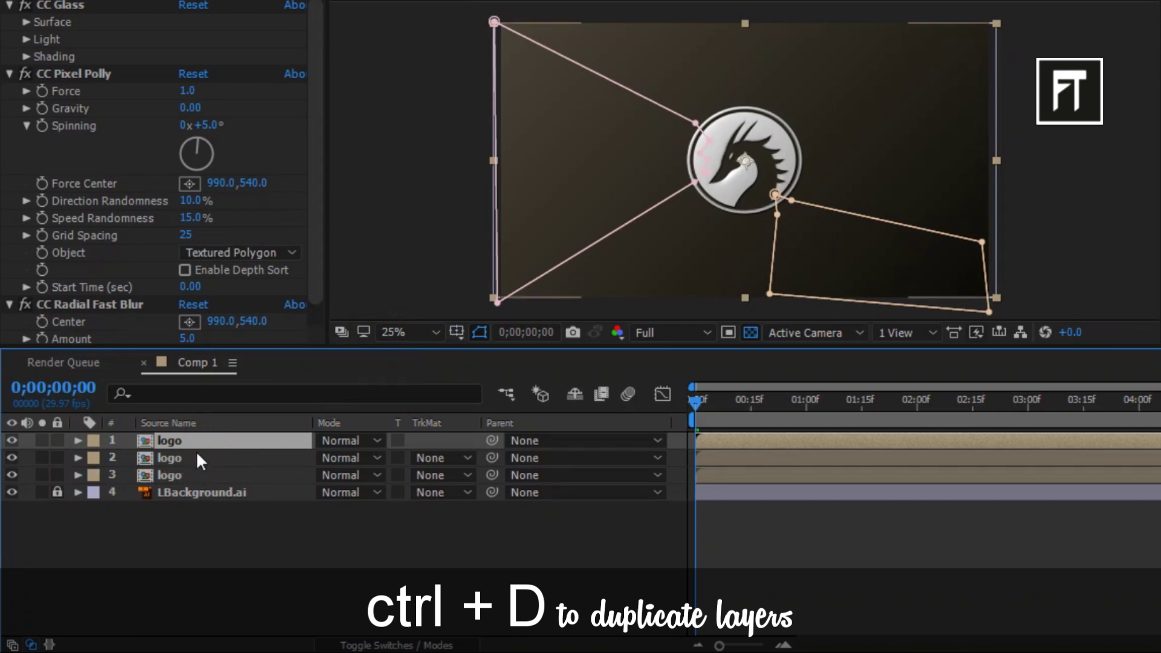
{"action": "left_click", "coordinate": [176, 475]}
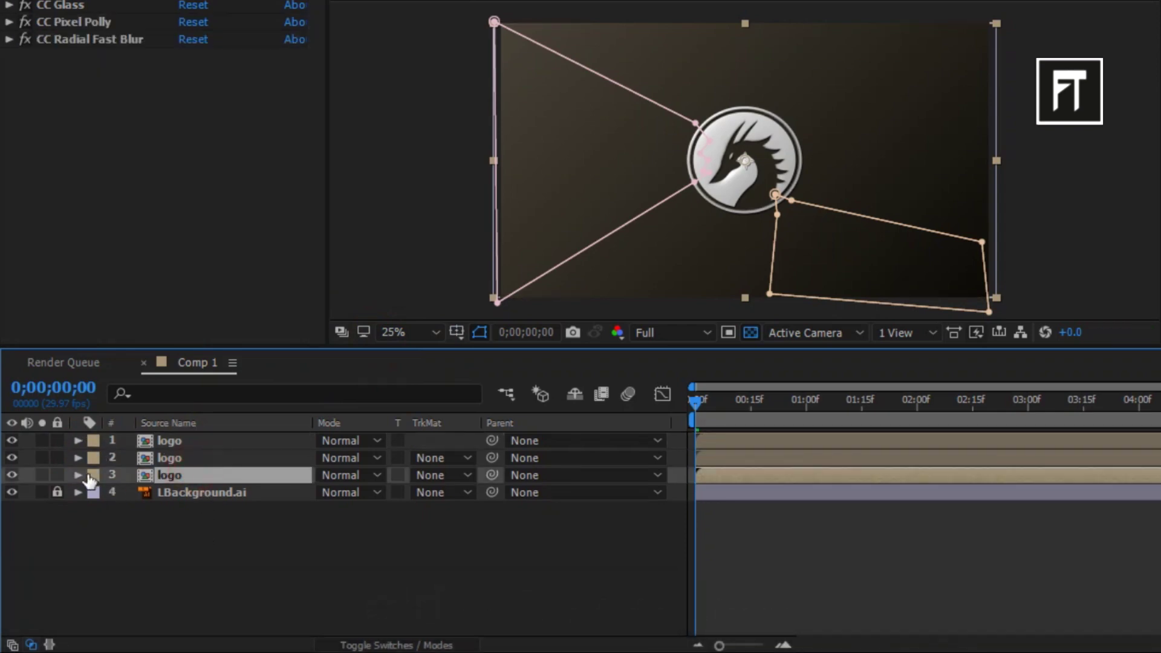
{"action": "left_click", "coordinate": [81, 475]}
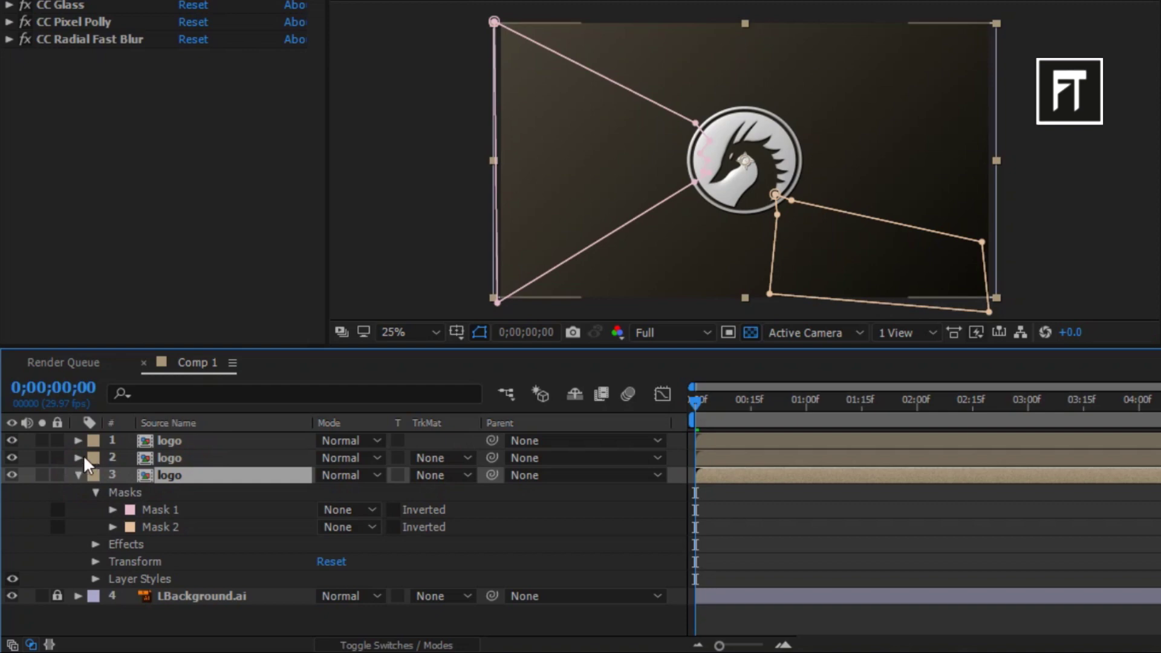
Step: Expand the masks of the other two logo copies, each showing Mask 1 and Mask 2 set to None
{"action": "left_click", "coordinate": [78, 458]}
{"action": "left_click", "coordinate": [95, 475]}
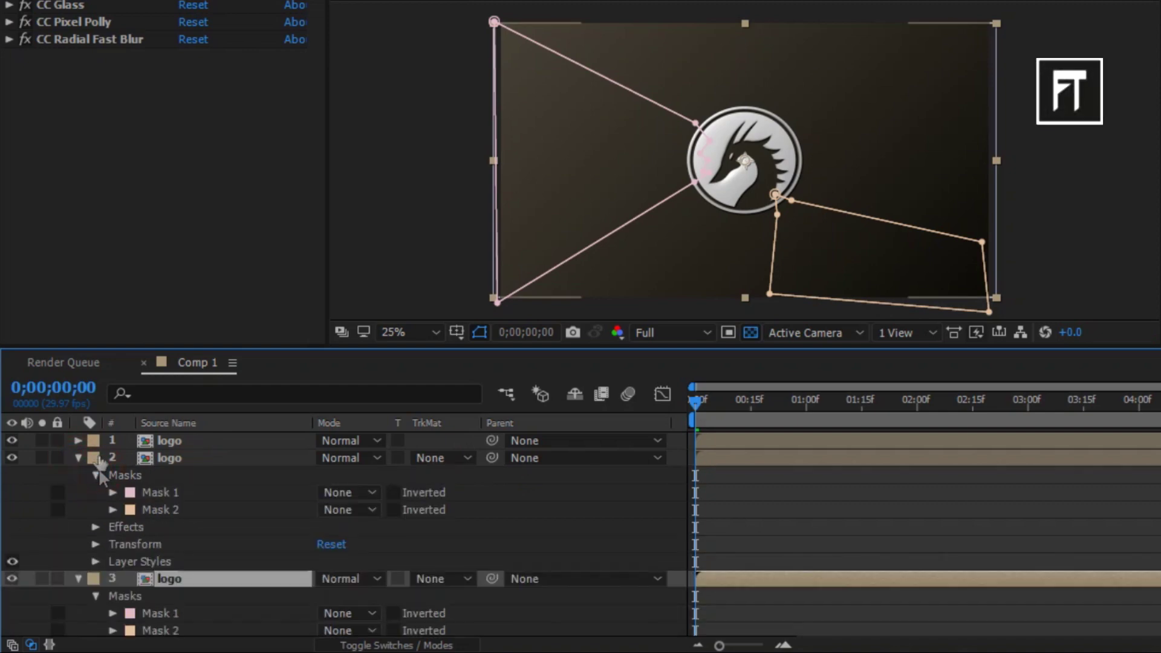
{"action": "left_click", "coordinate": [78, 440]}
{"action": "left_click", "coordinate": [96, 458]}
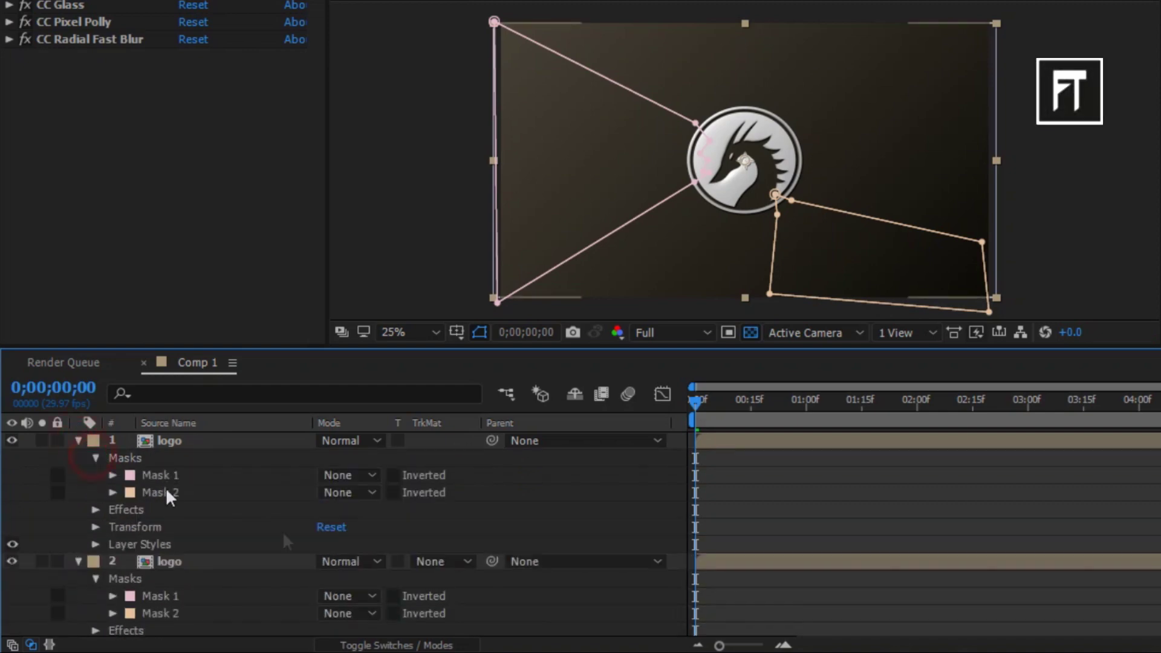
{"action": "scroll", "coordinate": [284, 539], "scroll_direction": "down", "scroll_amount": 5}
{"action": "left_click", "coordinate": [284, 523]}
{"action": "scroll", "coordinate": [283, 511], "scroll_direction": "down", "scroll_amount": 1}
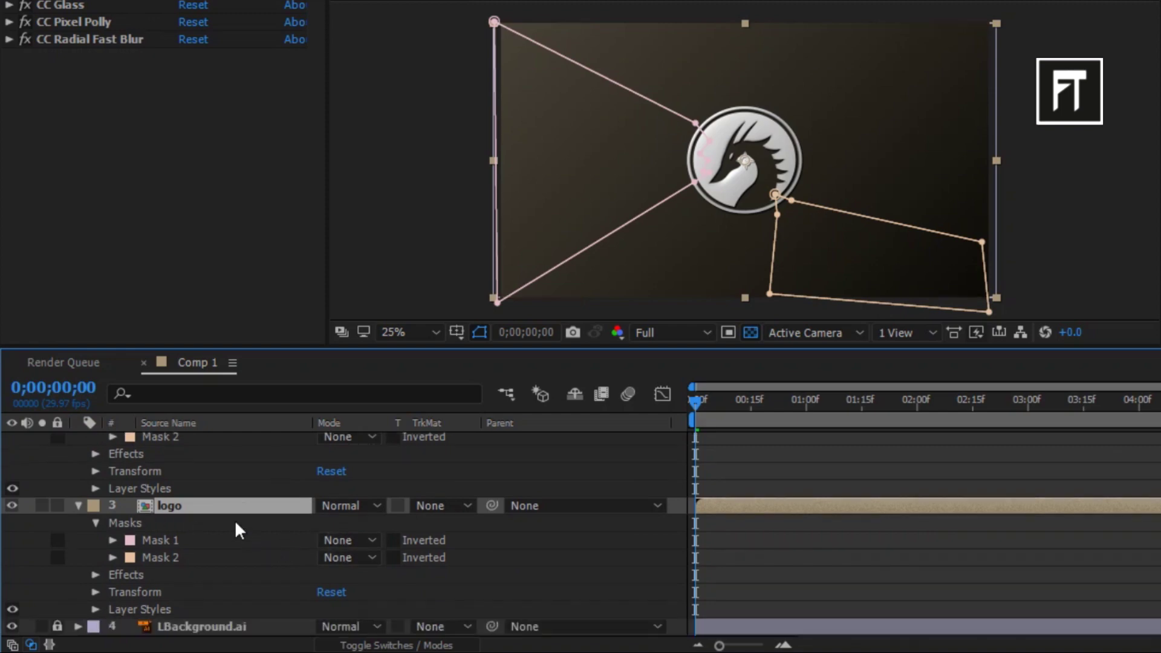
{"action": "scroll", "coordinate": [241, 529], "scroll_direction": "up", "scroll_amount": 2}
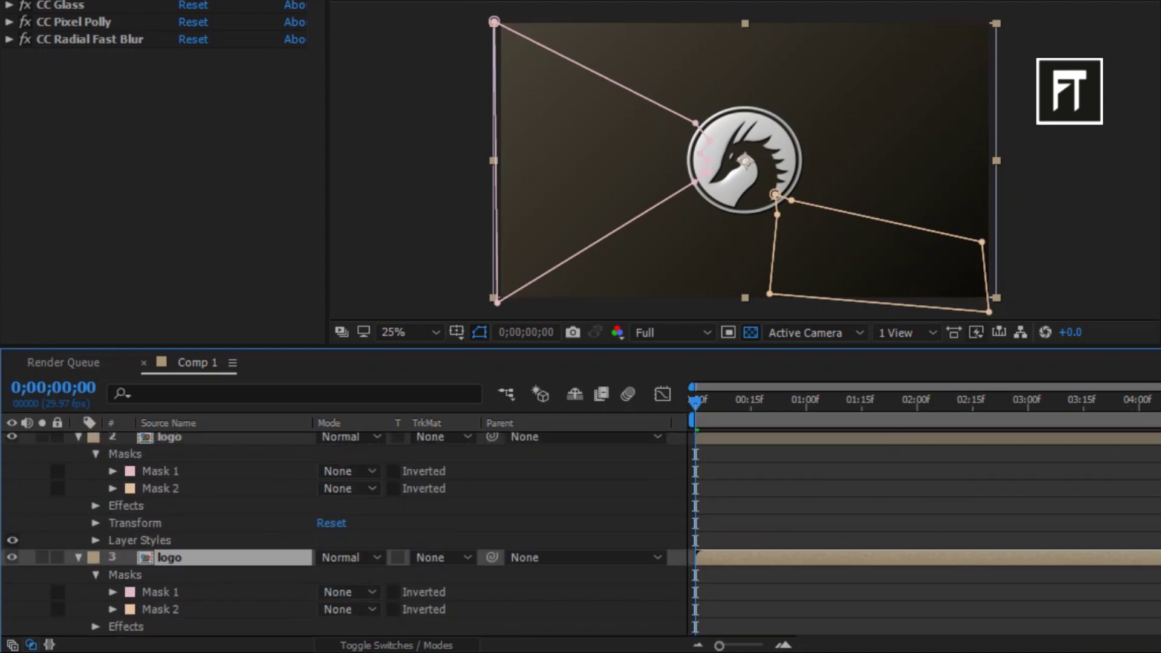
Step: Set layer 2's Mask 1 and layer 3's Mask 2 to Add mode
{"action": "scroll", "coordinate": [339, 532], "scroll_direction": "up", "scroll_amount": 1}
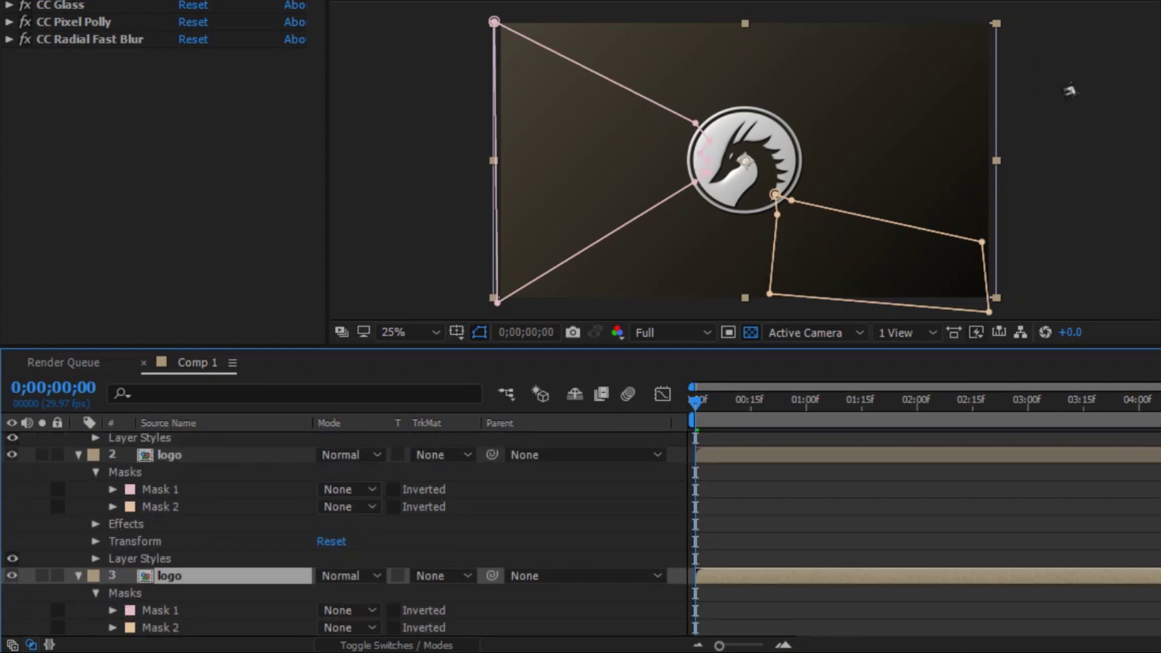
{"action": "left_click", "coordinate": [198, 479]}
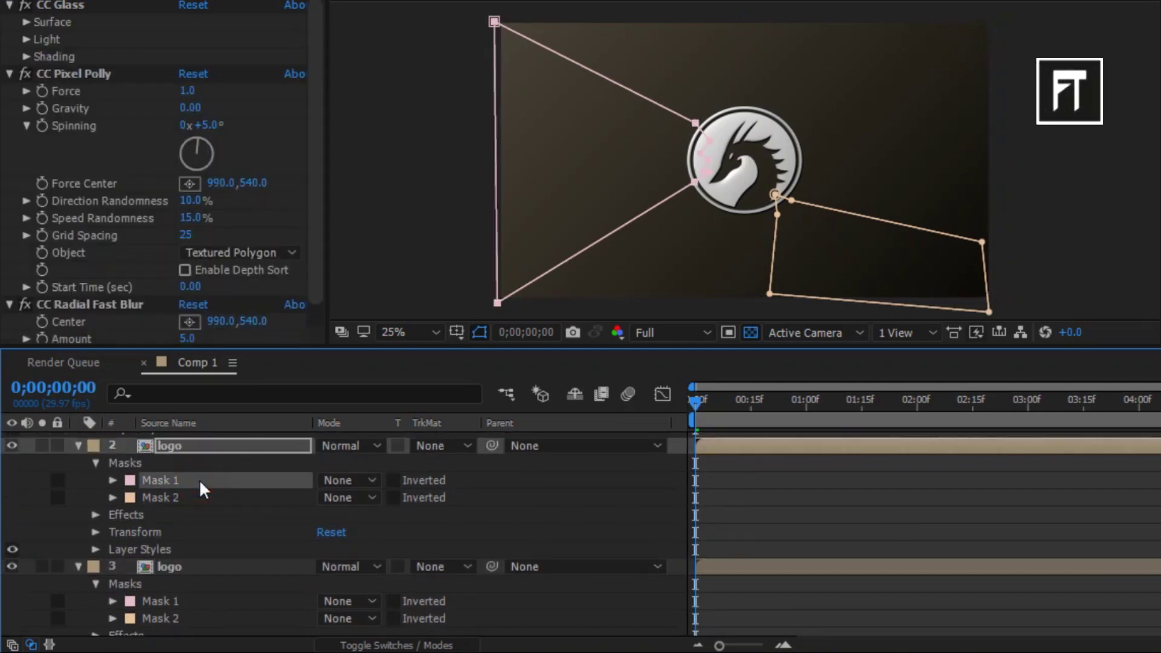
{"action": "left_click", "coordinate": [336, 479]}
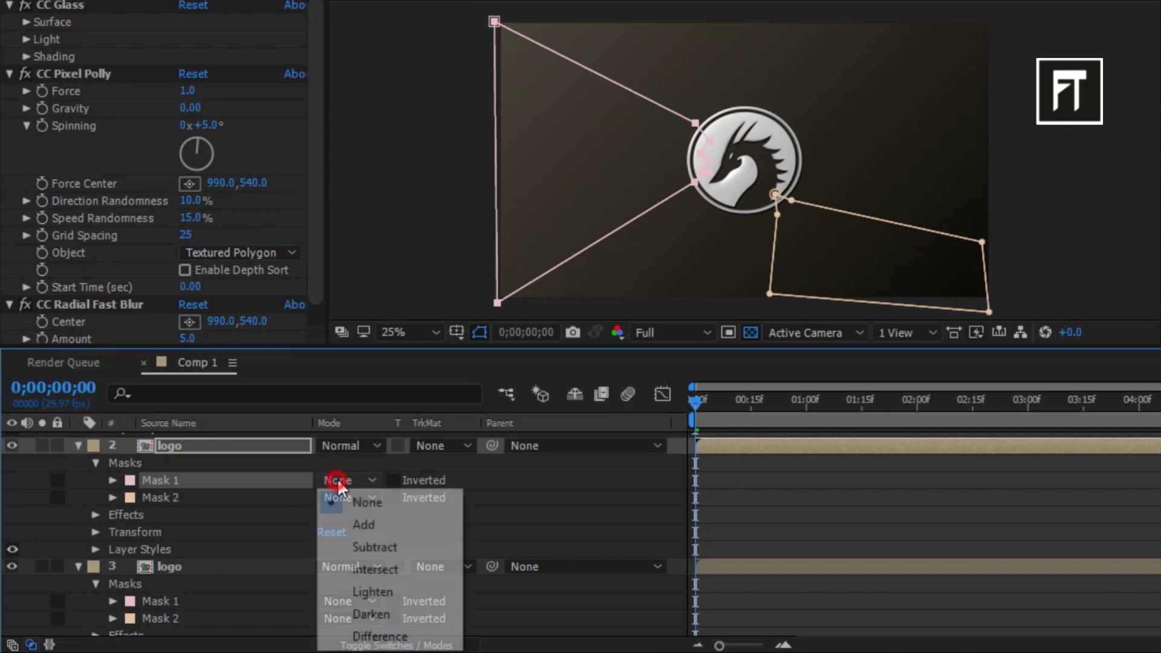
{"action": "left_click", "coordinate": [361, 525]}
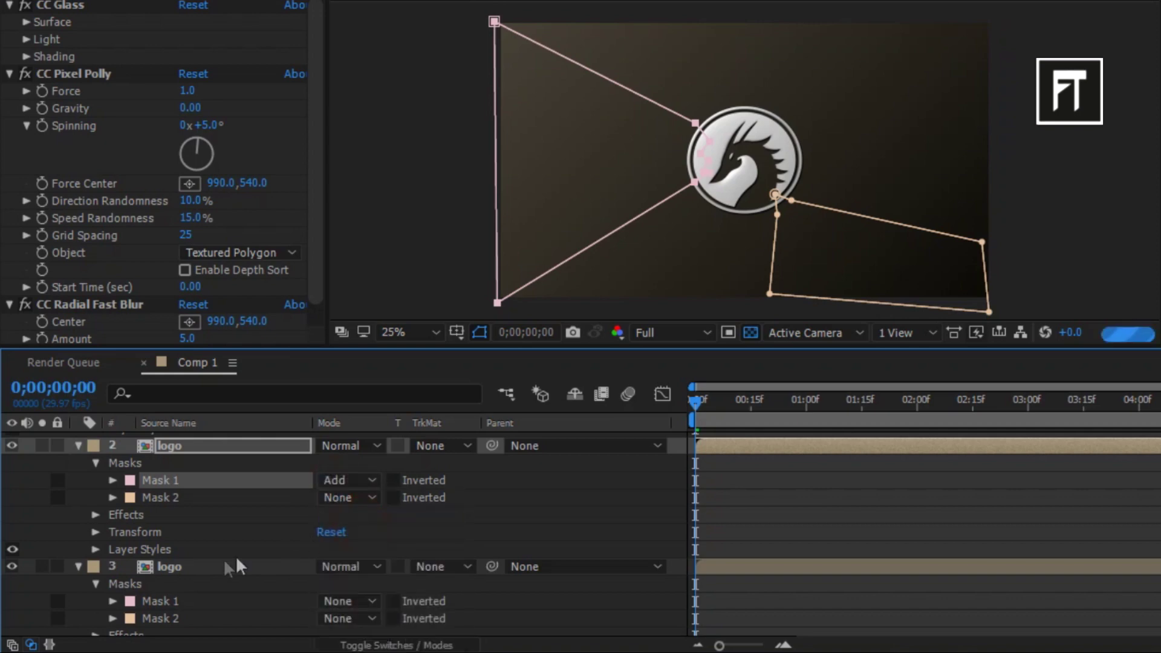
{"action": "left_click", "coordinate": [199, 616]}
{"action": "left_click", "coordinate": [337, 618]}
{"action": "left_click", "coordinate": [369, 486]}
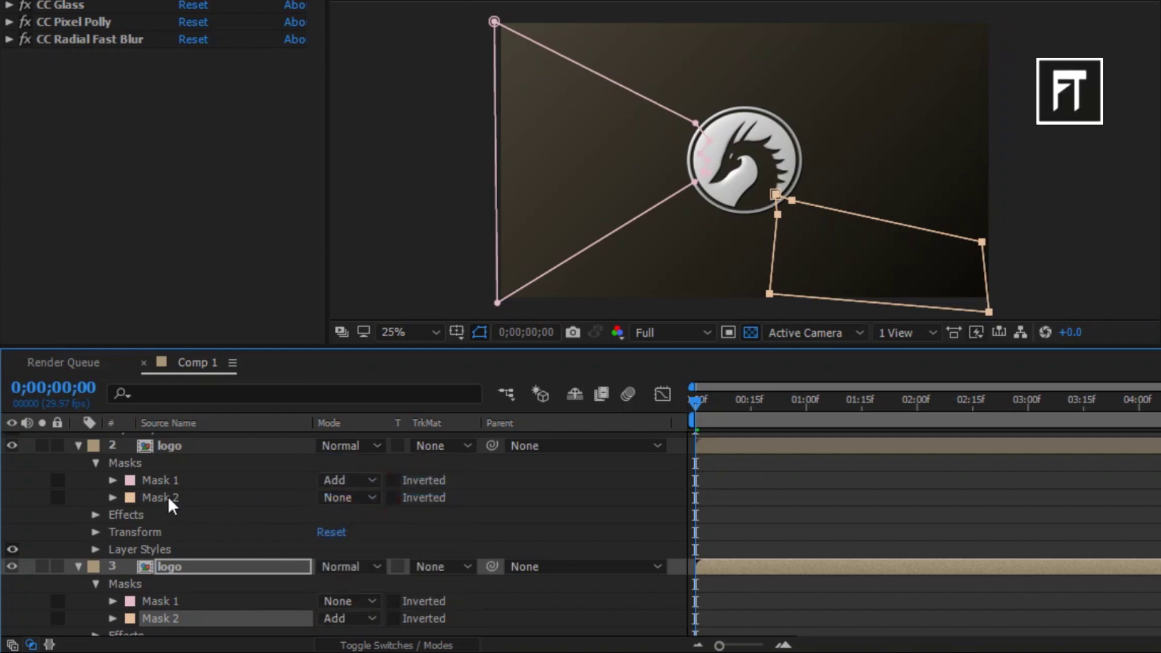
Step: Set both masks on logo layer 1 to Subtract and collapse the logo layers
{"action": "scroll", "coordinate": [169, 495], "scroll_direction": "up", "scroll_amount": 4}
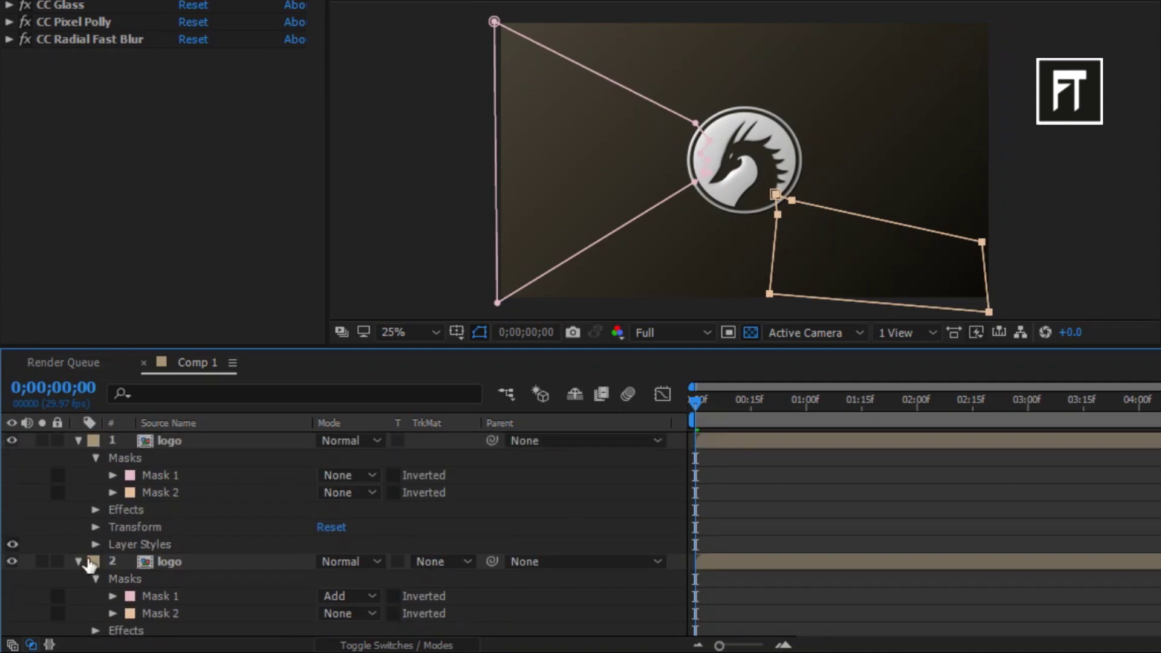
{"action": "left_click", "coordinate": [78, 561]}
{"action": "left_click", "coordinate": [78, 578]}
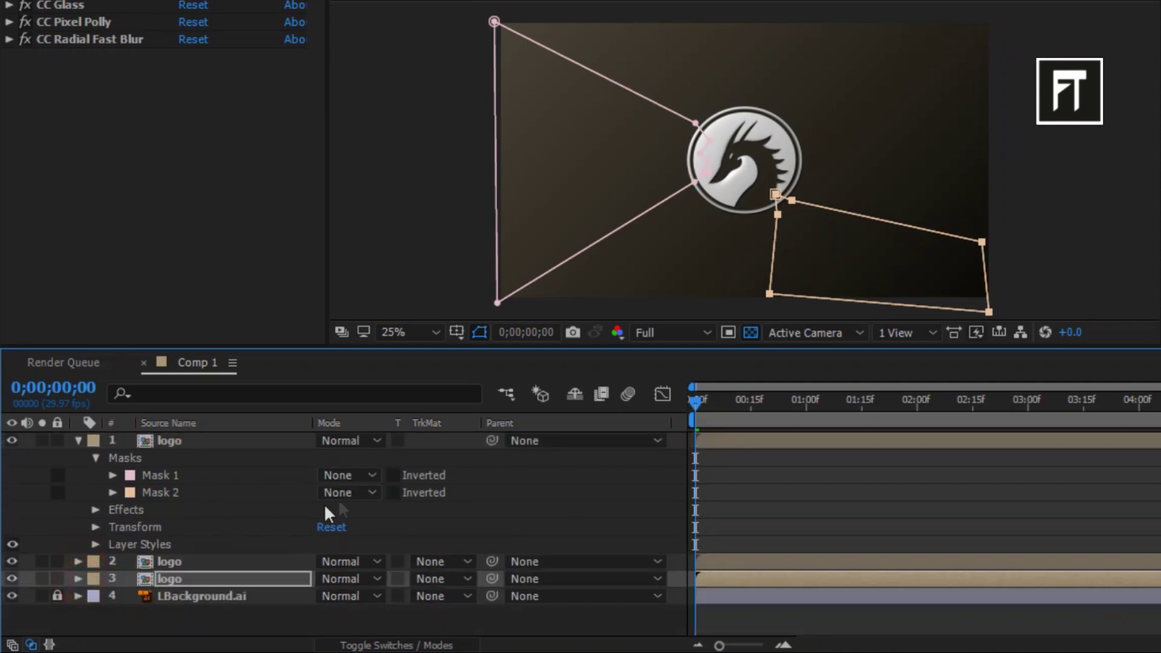
{"action": "left_click", "coordinate": [354, 493]}
{"action": "left_click", "coordinate": [383, 390]}
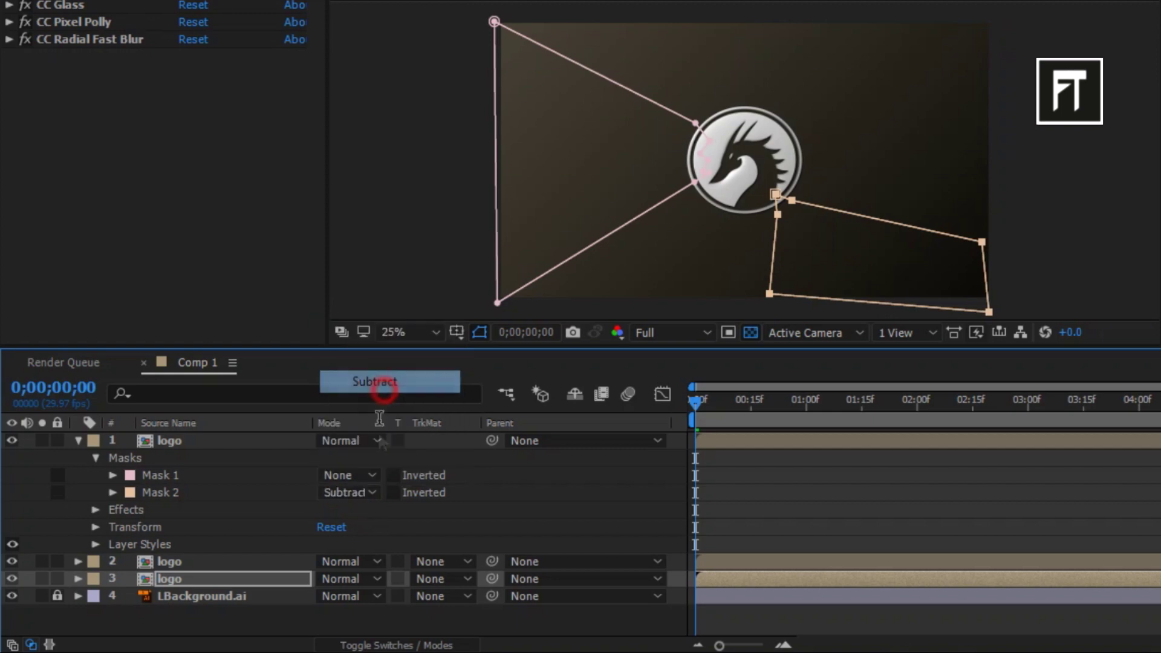
{"action": "left_click", "coordinate": [354, 476]}
{"action": "left_click", "coordinate": [379, 544]}
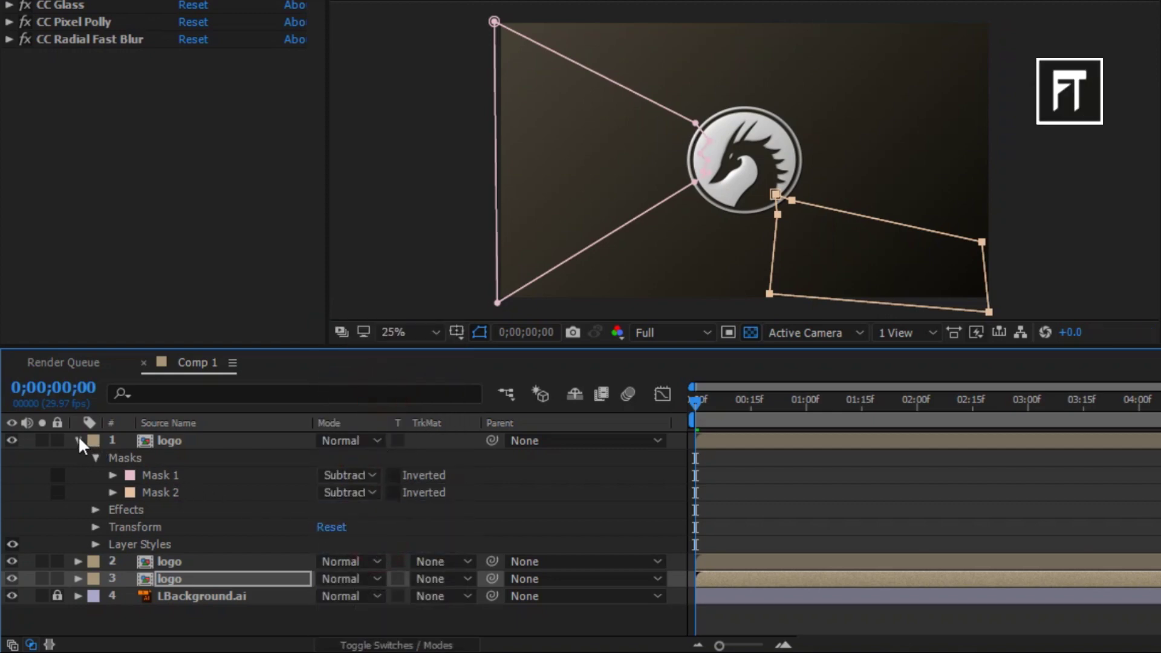
{"action": "left_click", "coordinate": [78, 440]}
Step: Jump to 0;00;02;20 and collapse layer 1's CC Glass, Pixel Polly and Radial Fast Blur effects
{"action": "left_click", "coordinate": [355, 546]}
{"action": "left_click", "coordinate": [990, 401]}
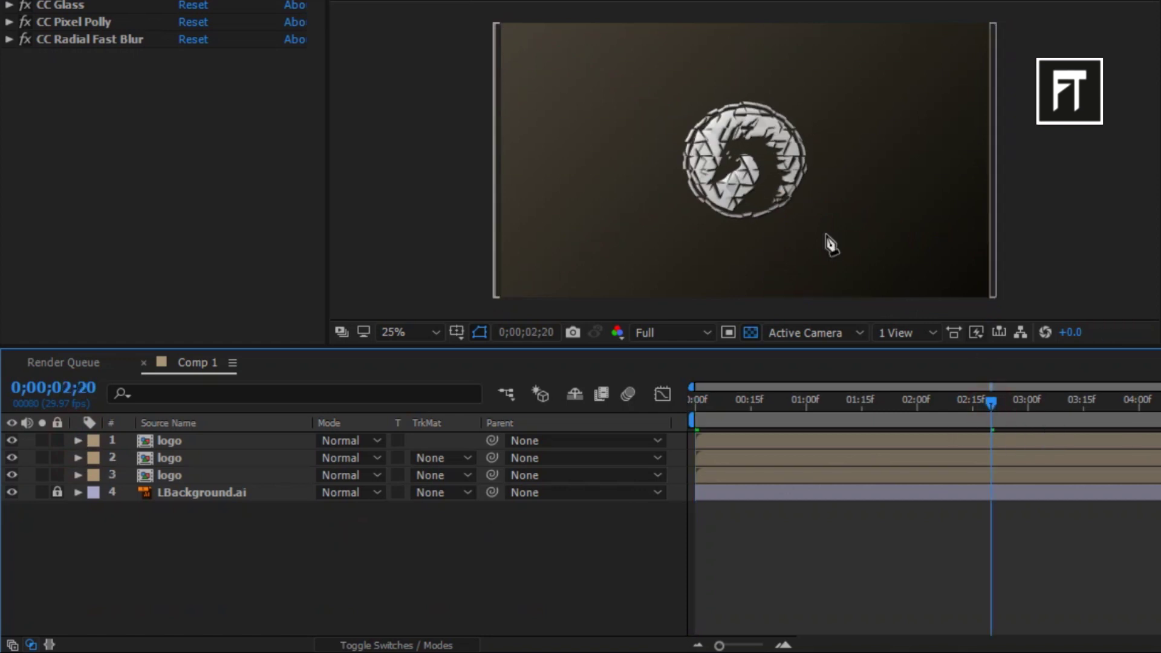
{"action": "left_click", "coordinate": [193, 441]}
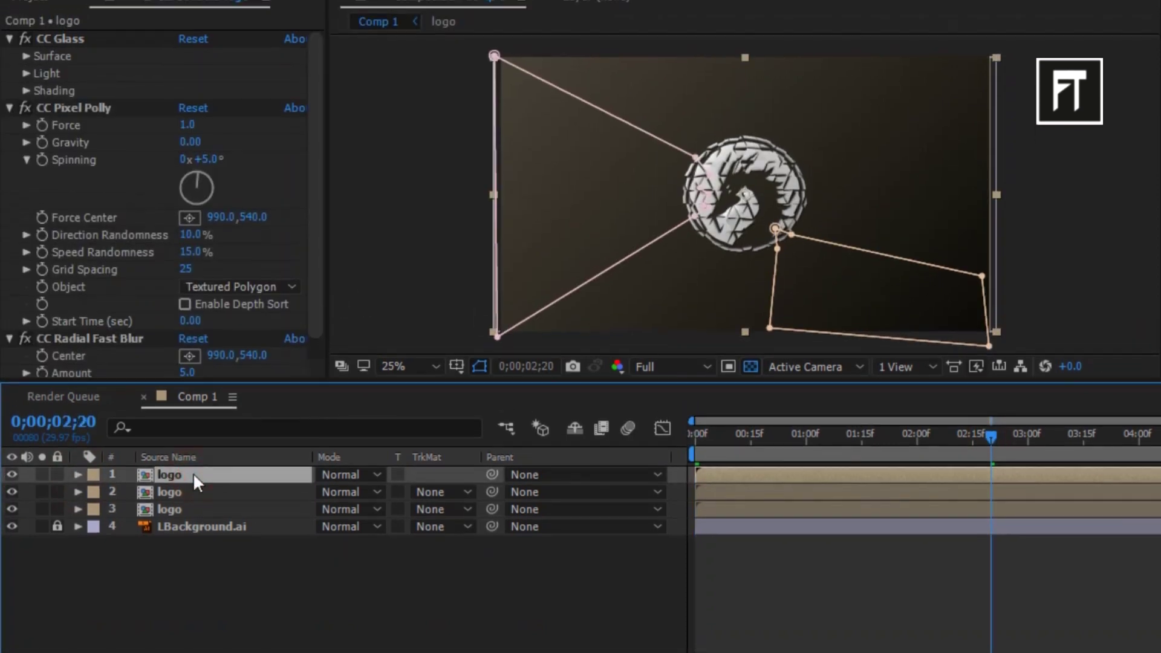
{"action": "left_click", "coordinate": [9, 110]}
{"action": "left_click", "coordinate": [10, 127]}
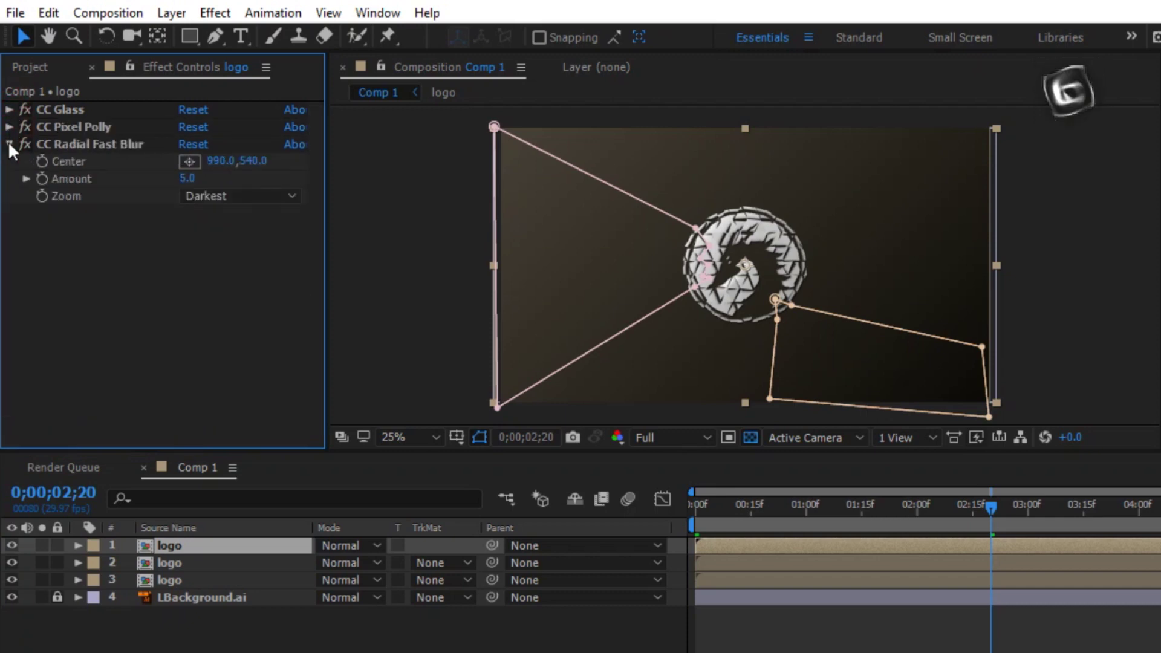
{"action": "left_click", "coordinate": [10, 144]}
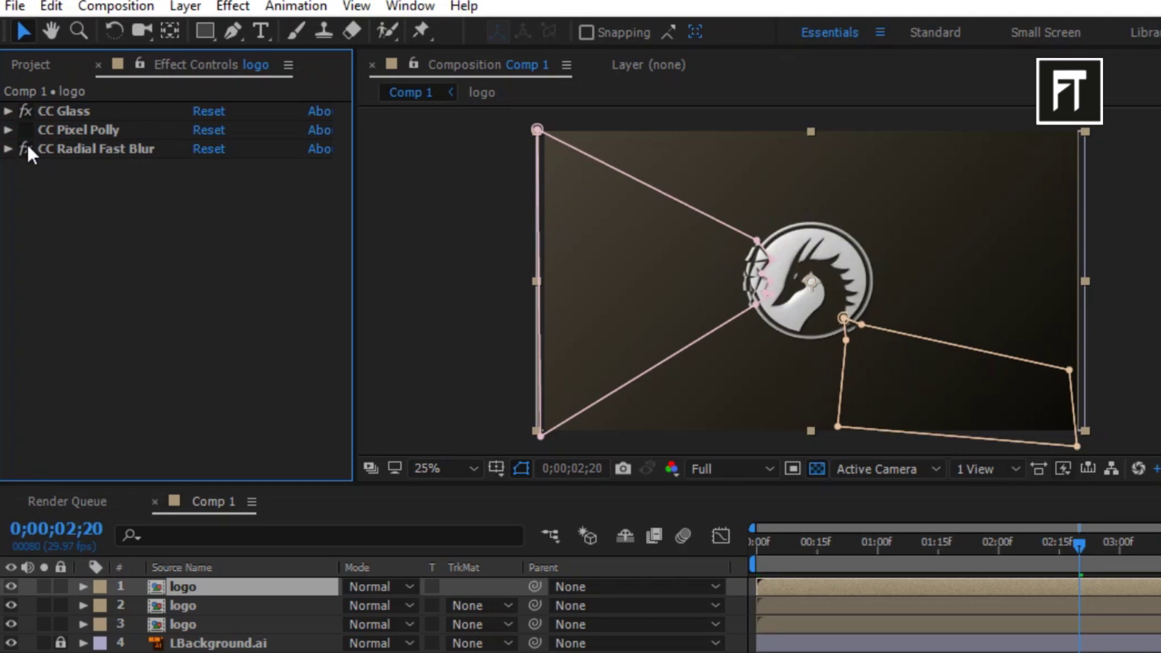
Step: Zoom the viewer to 50% and return to the composition's first frame
{"action": "left_click", "coordinate": [854, 349]}
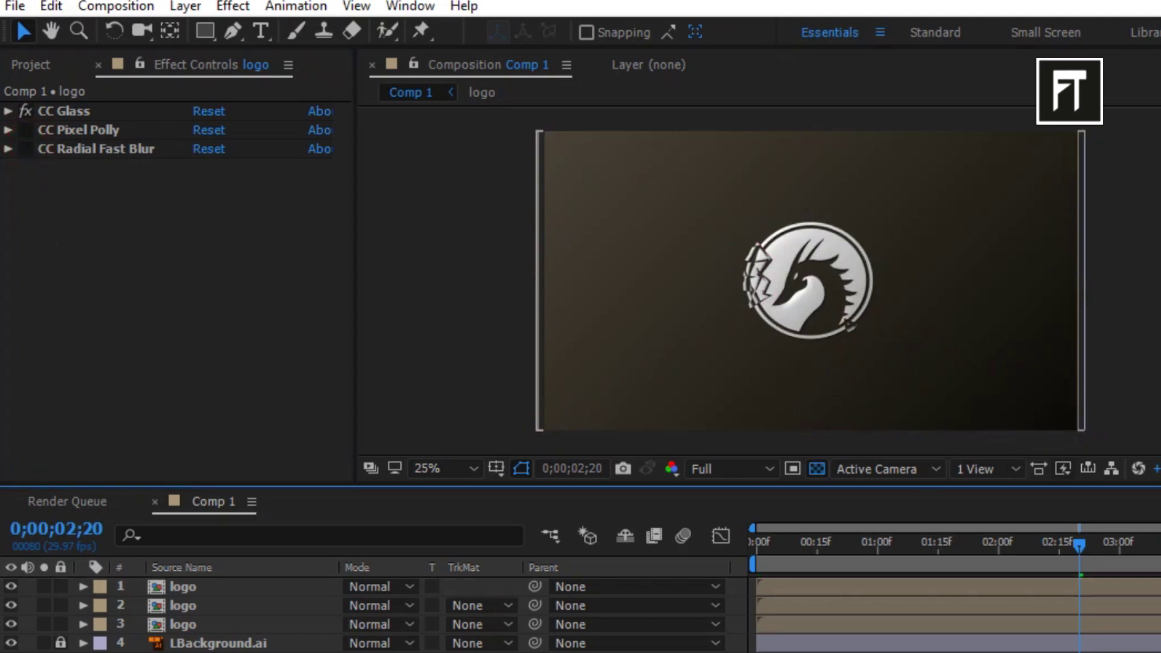
{"action": "key", "text": "period"}
{"action": "key", "text": "period"}
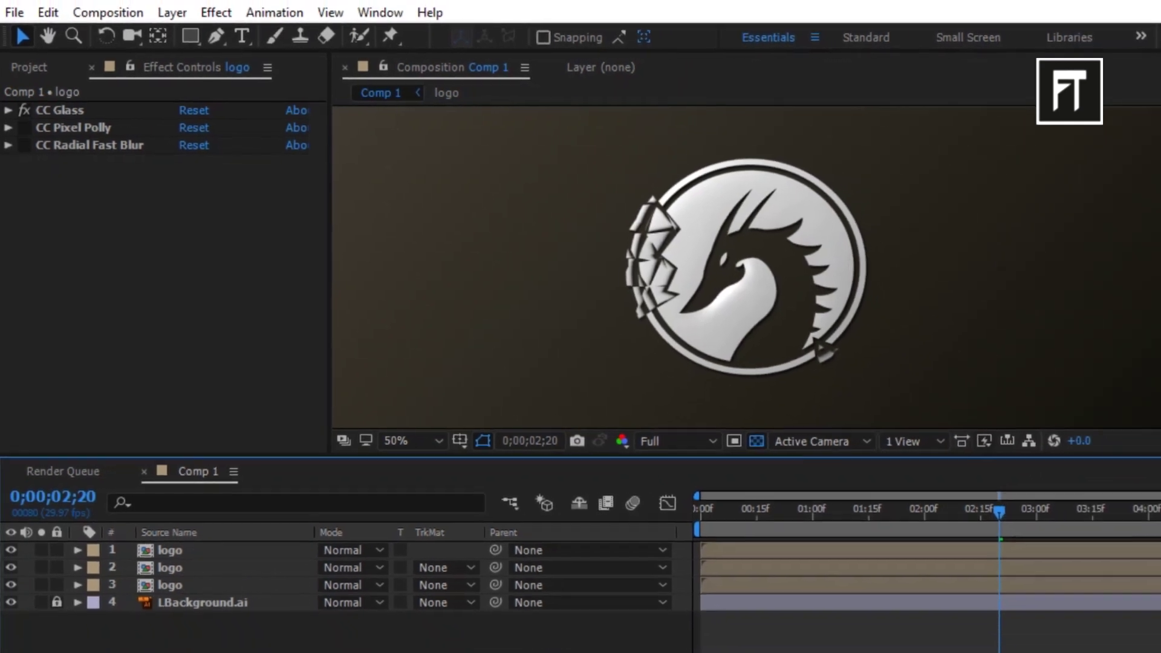
{"action": "left_click", "coordinate": [1067, 147]}
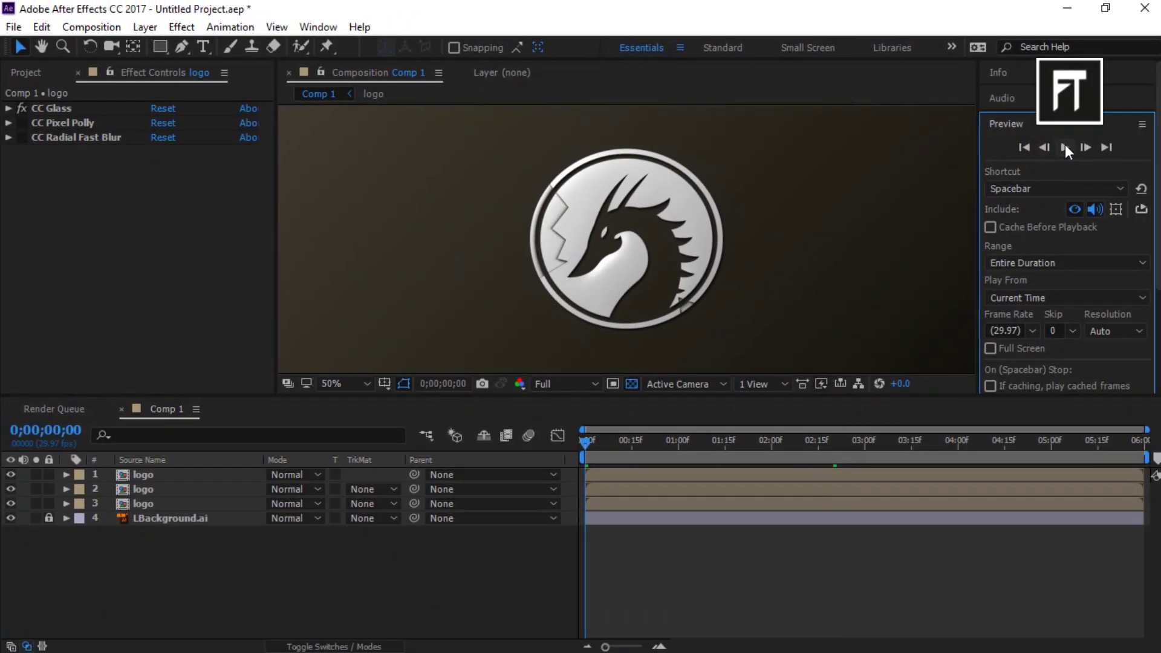
Step: Zoom back to 25% and add 100% Scale keyframes at frame 0 to logo layers 1–3
{"action": "key", "text": "comma"}
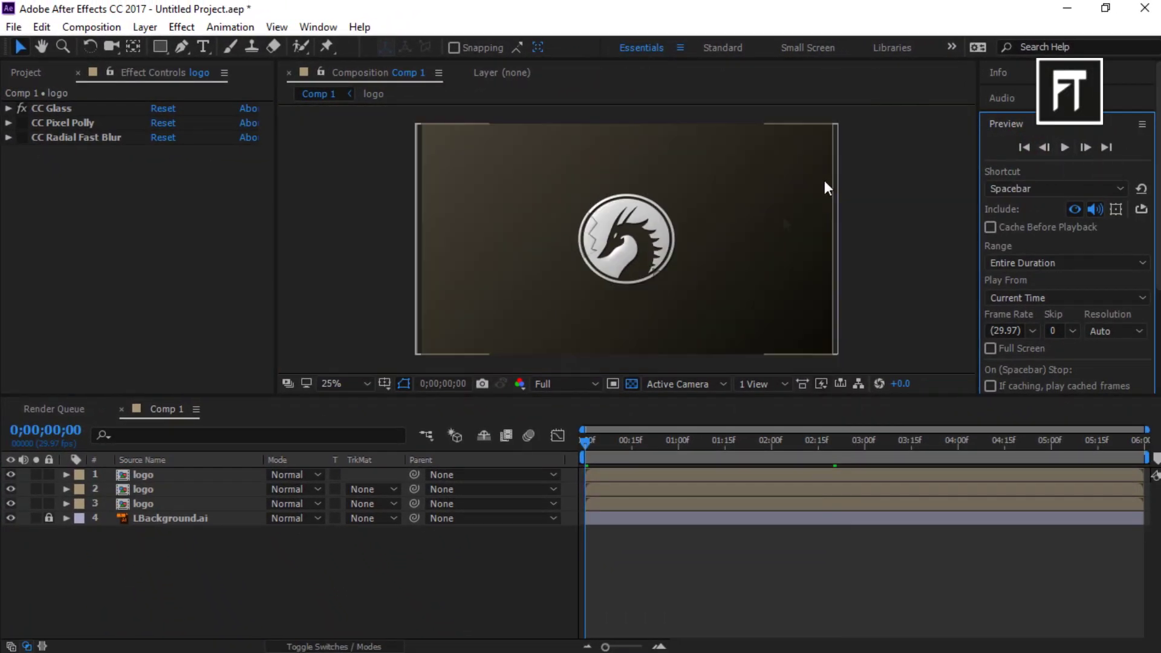
{"action": "left_click", "coordinate": [194, 503]}
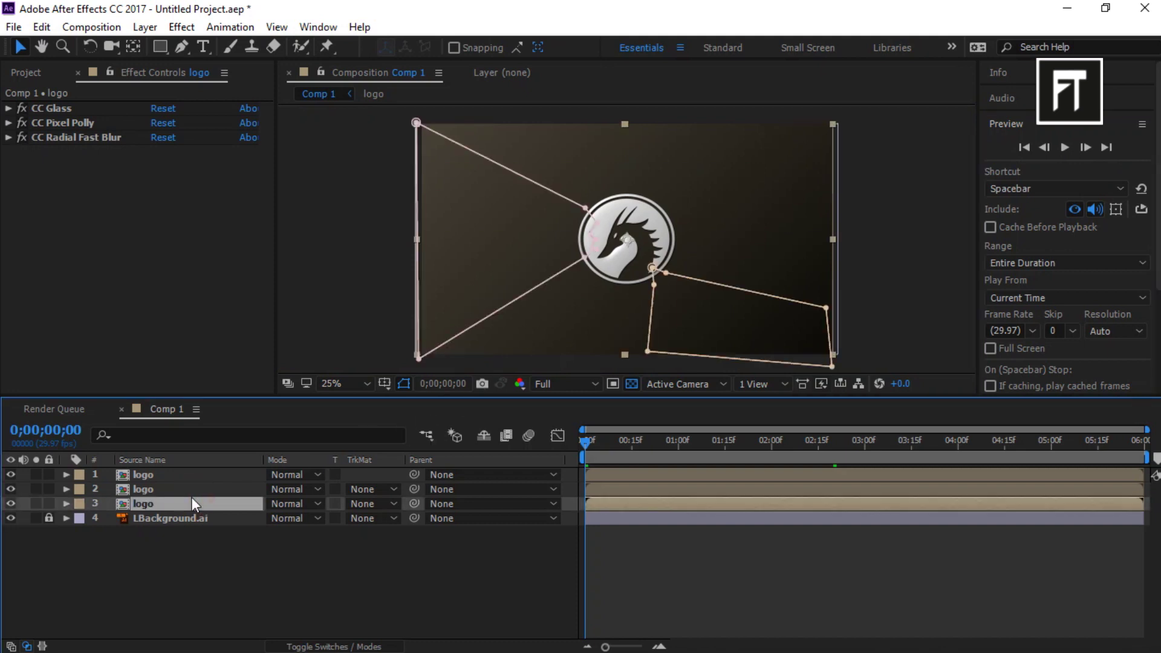
{"action": "left_click", "coordinate": [192, 474], "text": "shift"}
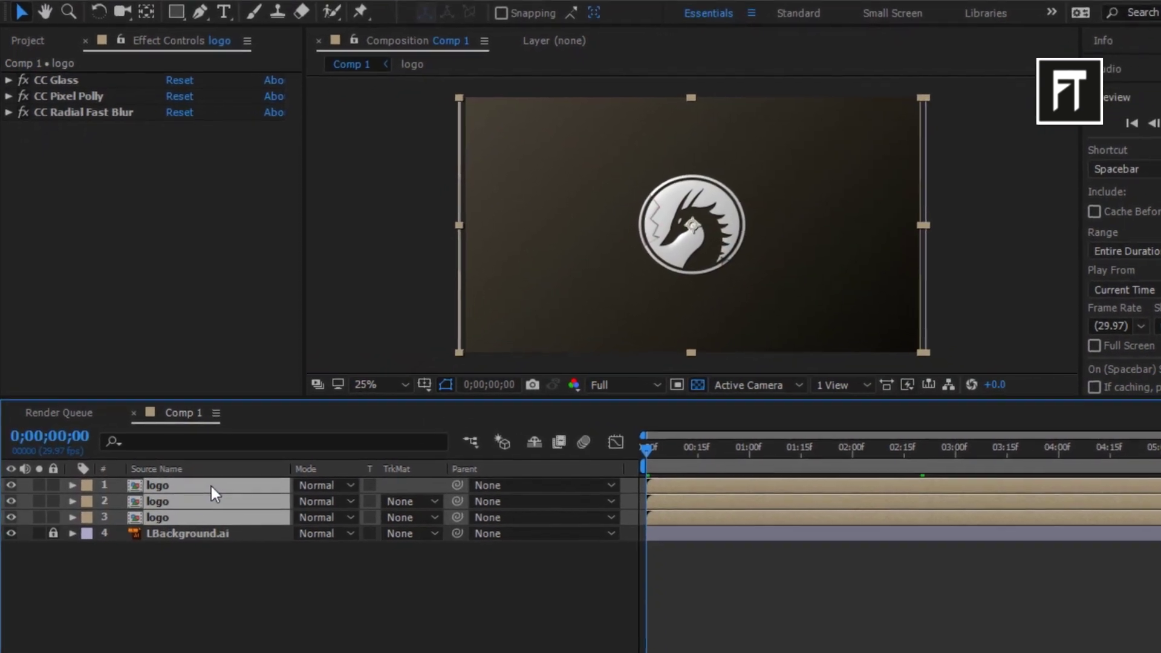
{"action": "key", "text": "s"}
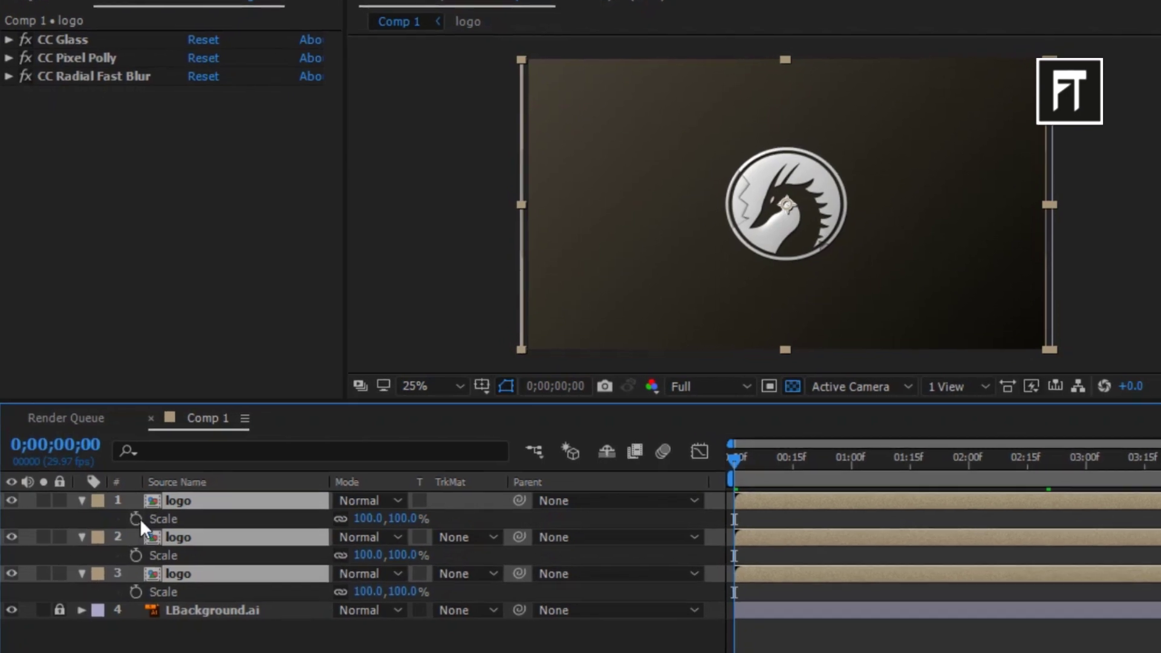
{"action": "left_click", "coordinate": [136, 519]}
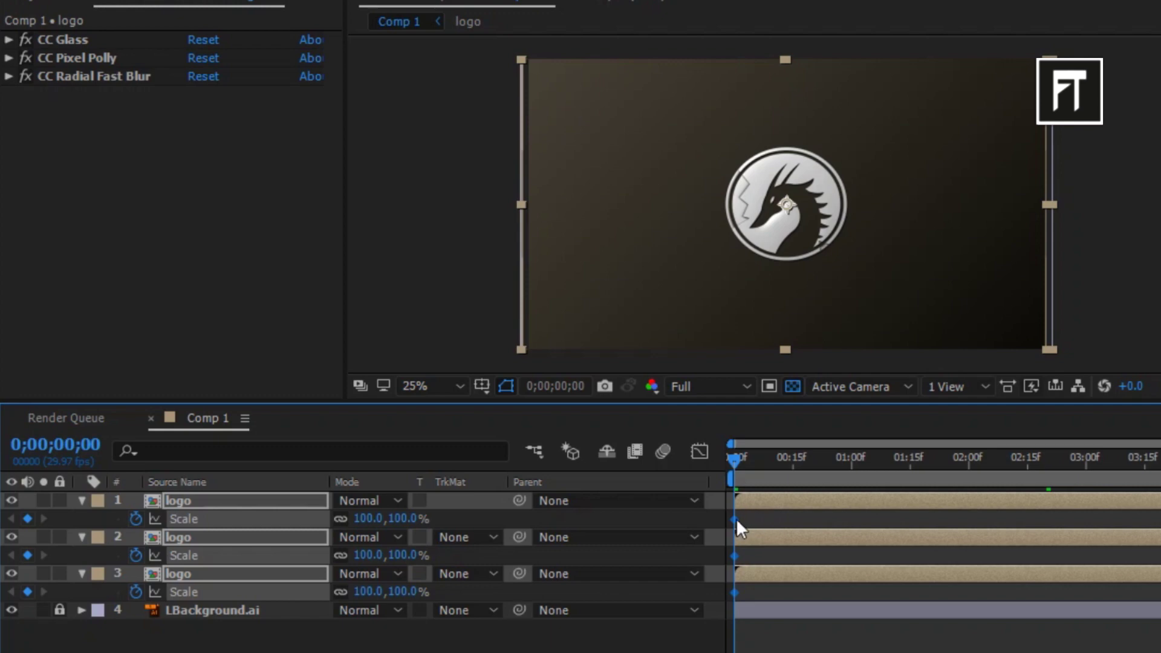
Step: Move the Scale keyframes to 1 second and set Scale to 9000% at frame 0
{"action": "left_click_drag", "start_coordinate": [771, 520], "coordinate": [849, 521]}
{"action": "left_click", "coordinate": [373, 519]}
{"action": "type", "text": "9000"}
{"action": "key", "text": "Return"}
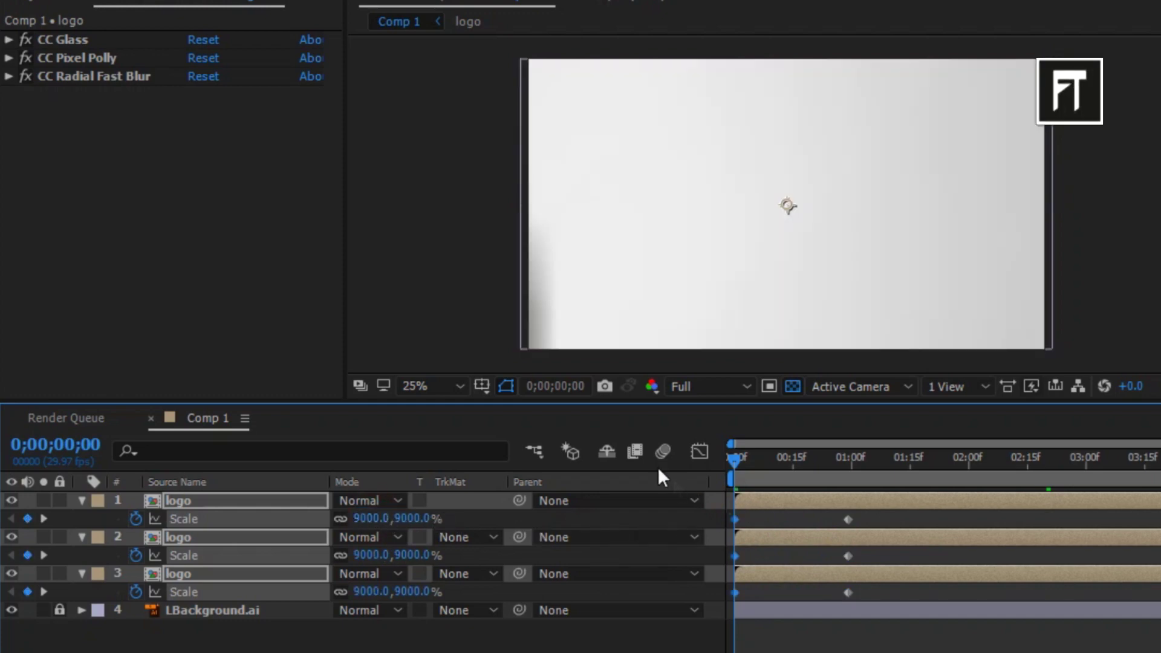
{"action": "left_click_drag", "start_coordinate": [737, 462], "coordinate": [863, 513]}
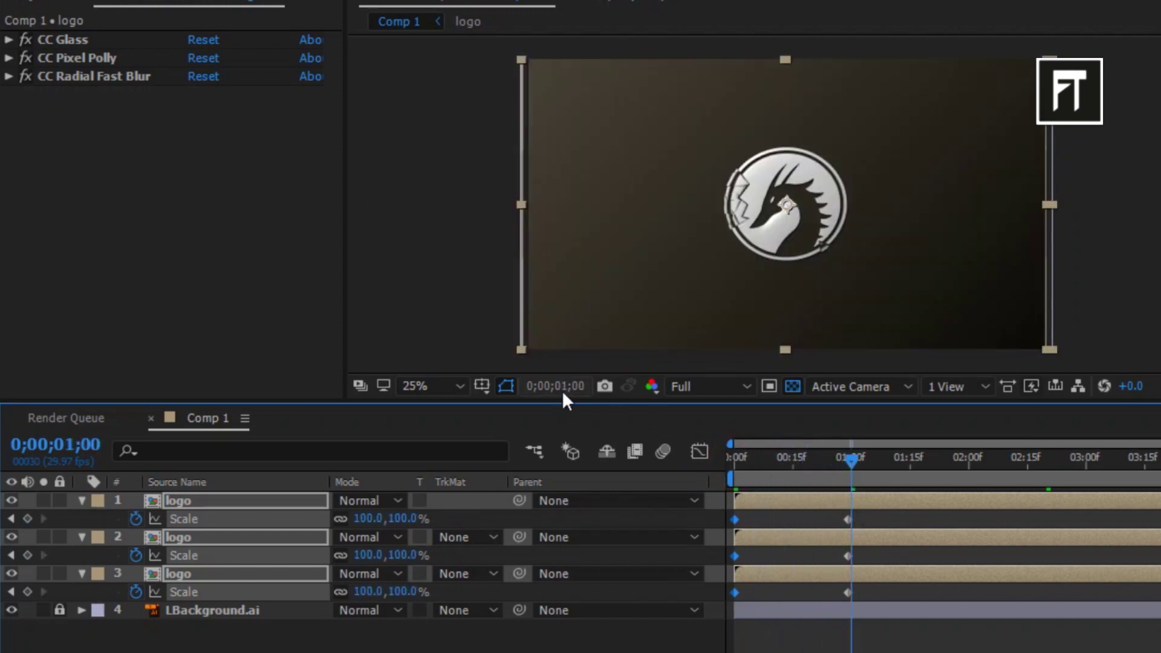
Step: Apply Easy Ease to all six Scale keyframes
{"action": "left_click_drag", "start_coordinate": [874, 510], "coordinate": [851, 591]}
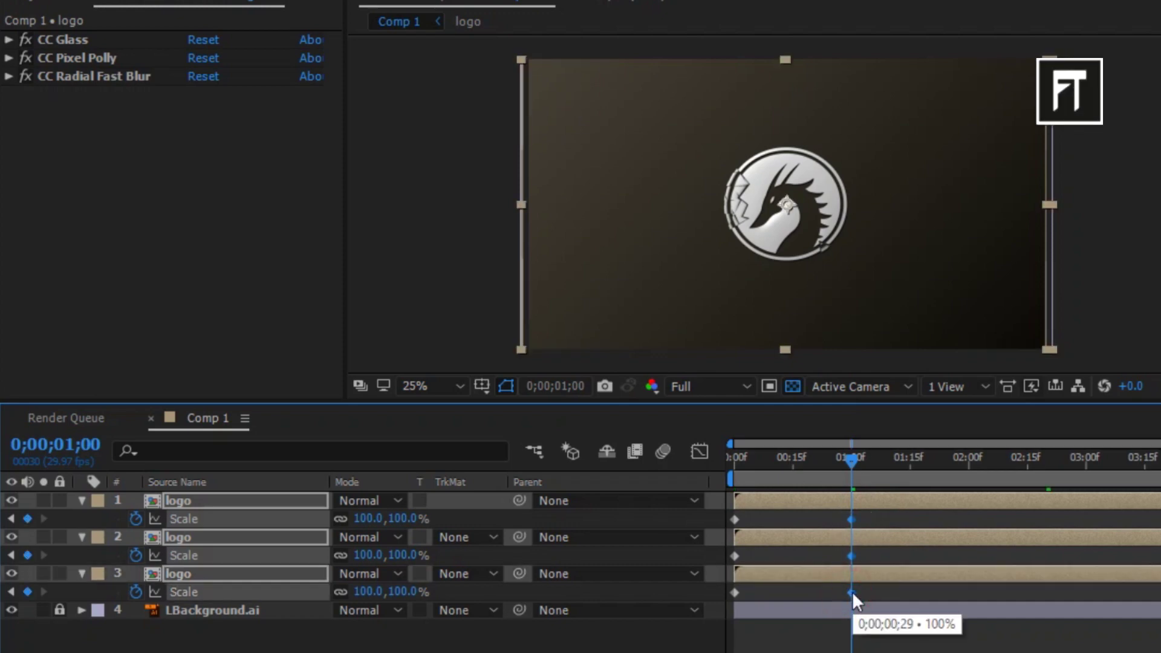
{"action": "left_click", "coordinate": [887, 519]}
{"action": "left_click_drag", "start_coordinate": [845, 519], "coordinate": [717, 601]}
{"action": "right_click", "coordinate": [735, 590]}
{"action": "mouse_move", "coordinate": [871, 580]}
{"action": "left_click", "coordinate": [1058, 445]}
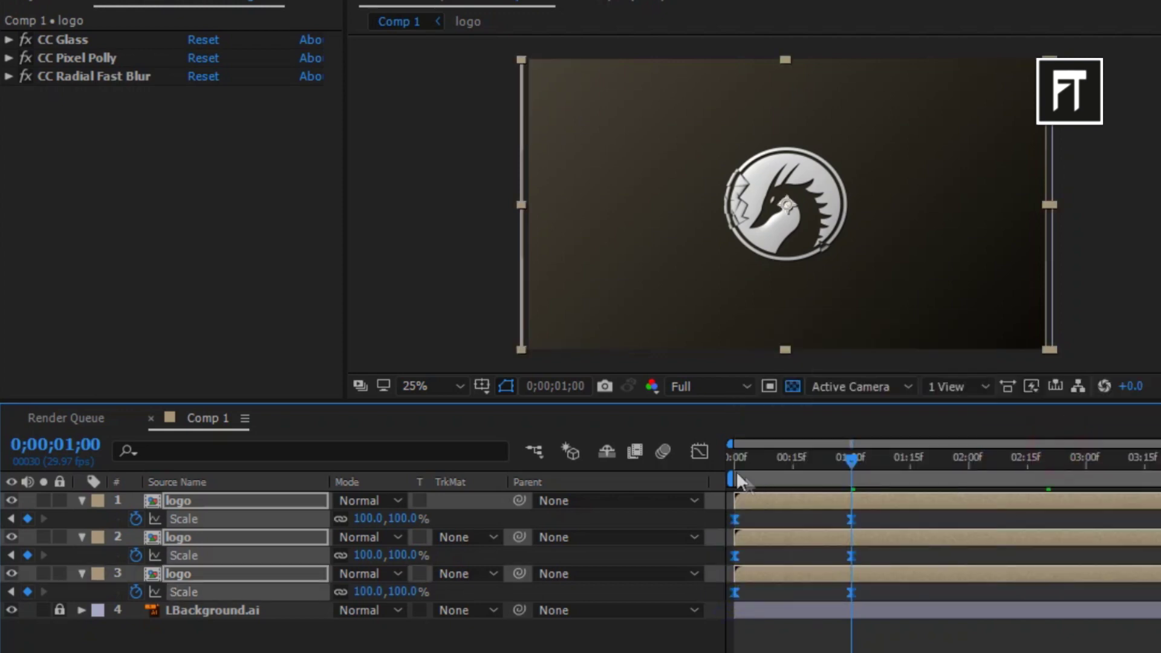
Step: Show the Scale speed graph in the Graph Editor and select both Scale keyframes
{"action": "left_click", "coordinate": [701, 450]}
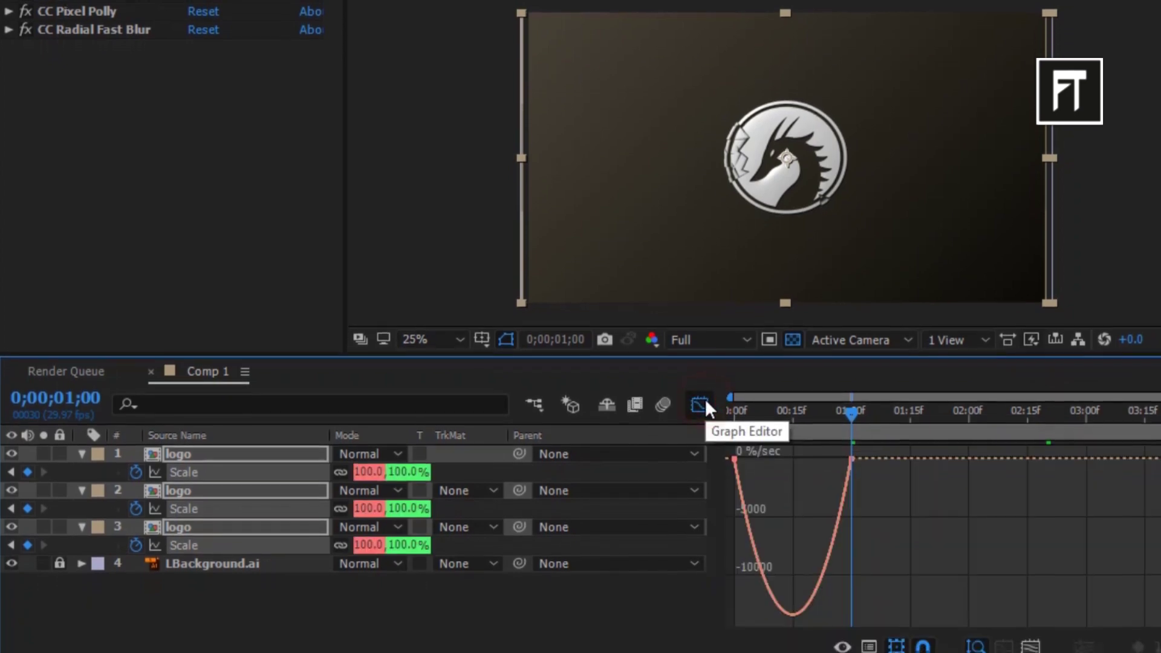
{"action": "left_click", "coordinate": [844, 626]}
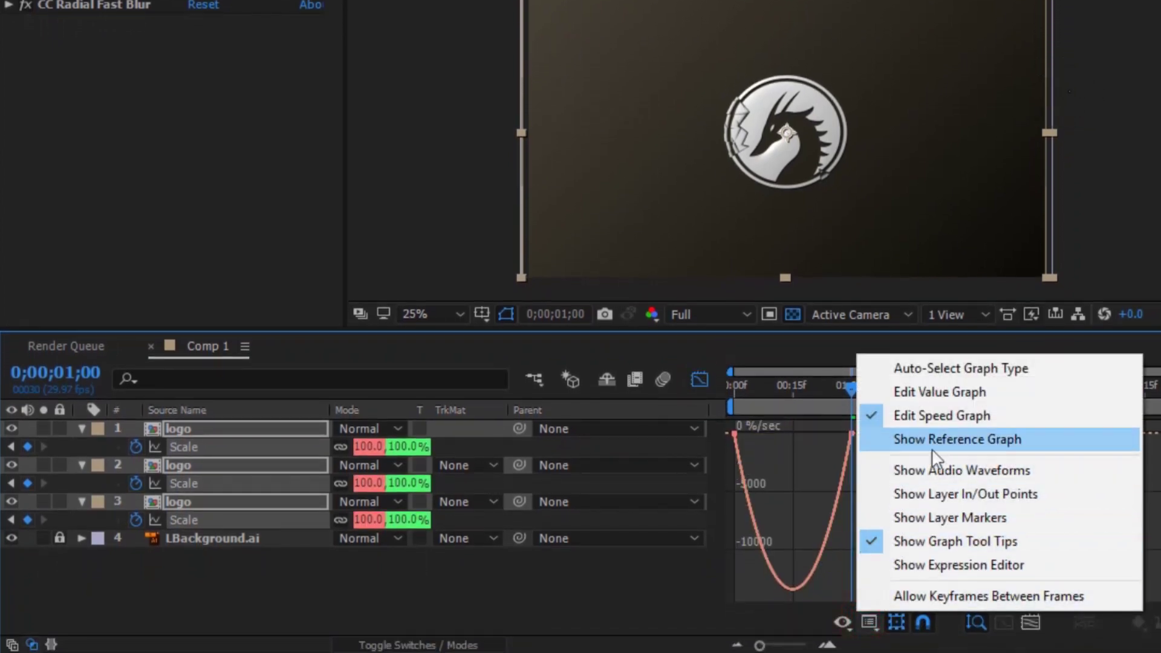
{"action": "key", "text": "Escape"}
{"action": "left_click_drag", "start_coordinate": [950, 513], "coordinate": [797, 436]}
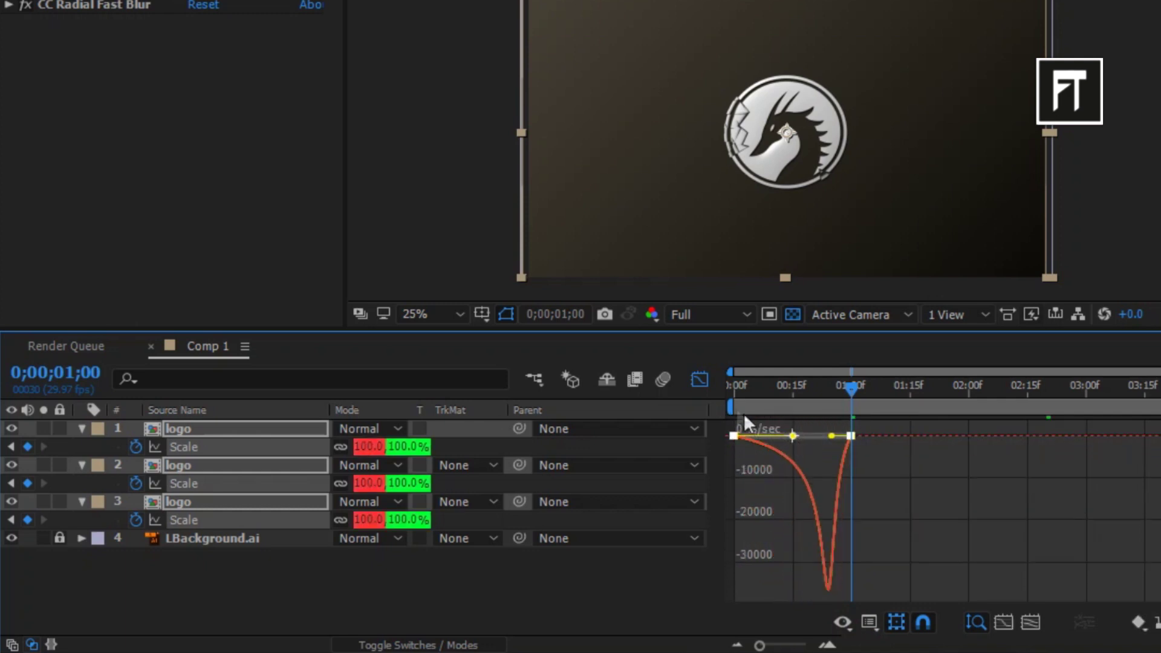
Step: Set CC Pixel Polly Start Time to 1.00 on logo layer 2
{"action": "left_click", "coordinate": [701, 380]}
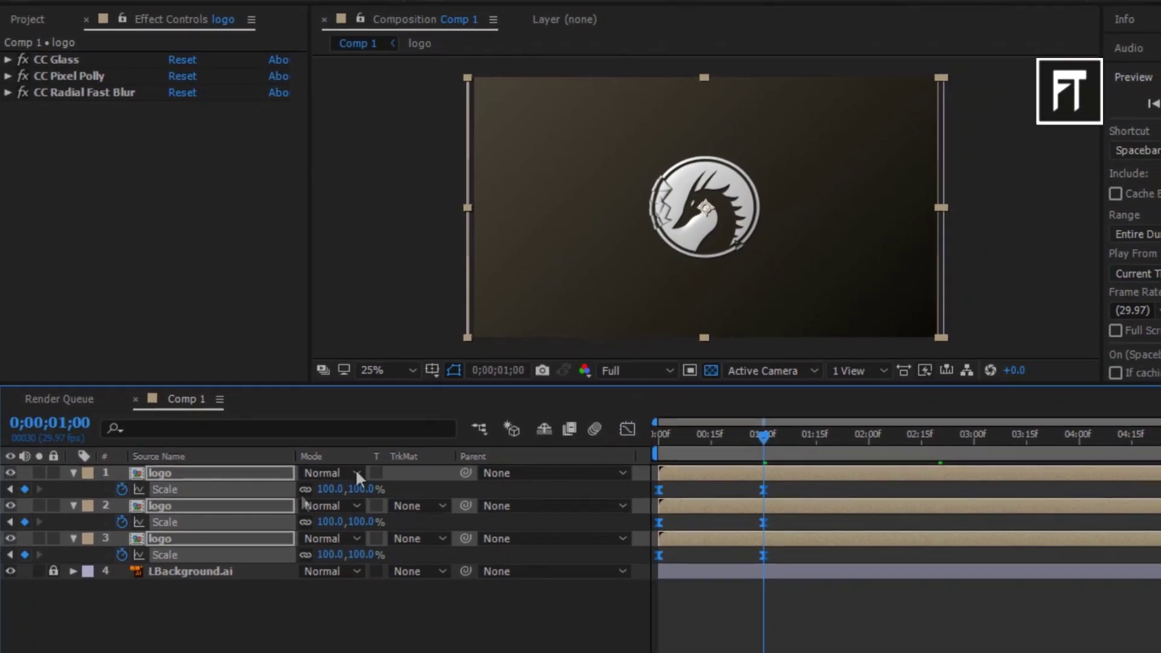
{"action": "left_click", "coordinate": [256, 597]}
{"action": "left_click", "coordinate": [195, 521]}
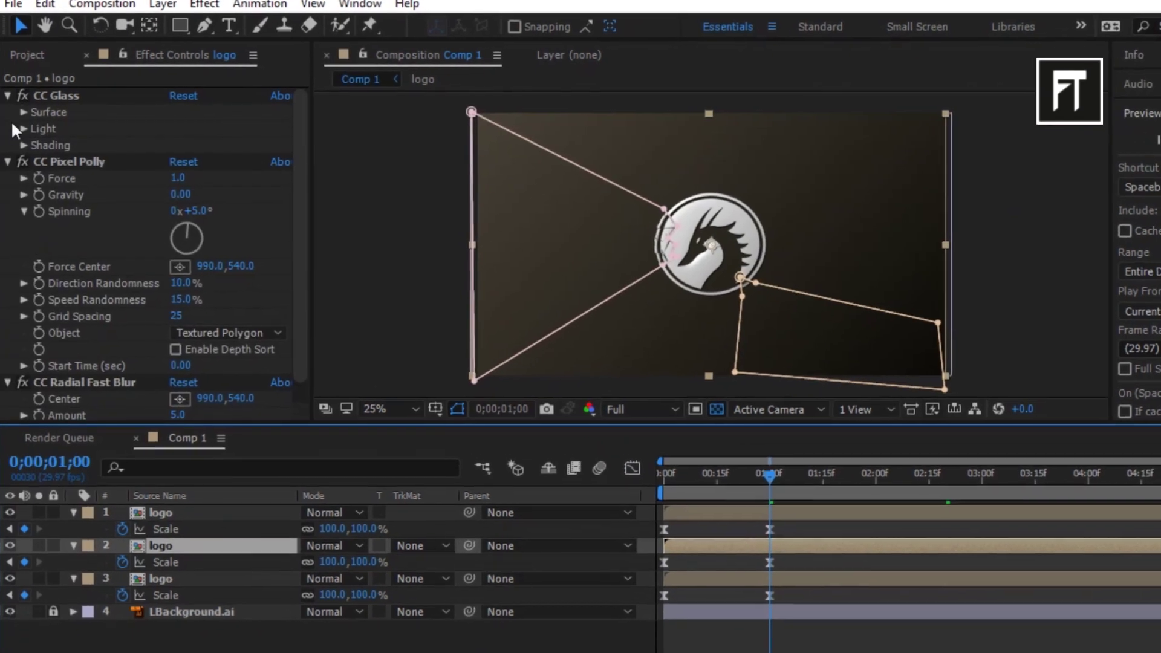
{"action": "left_click", "coordinate": [9, 94]}
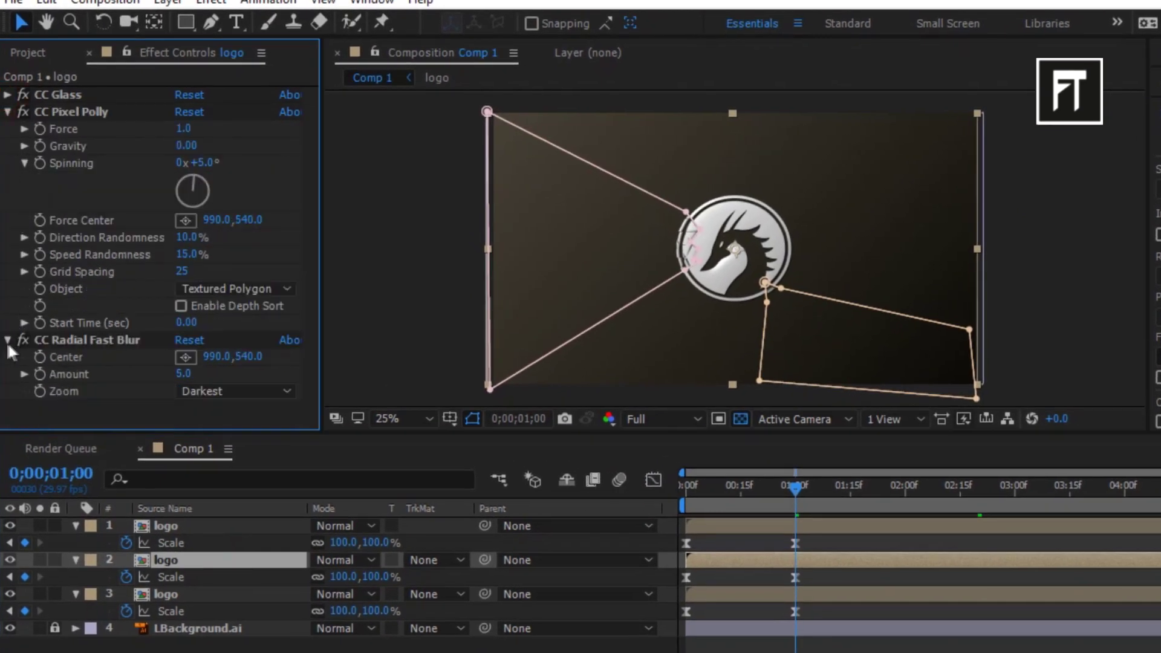
{"action": "left_click", "coordinate": [8, 340]}
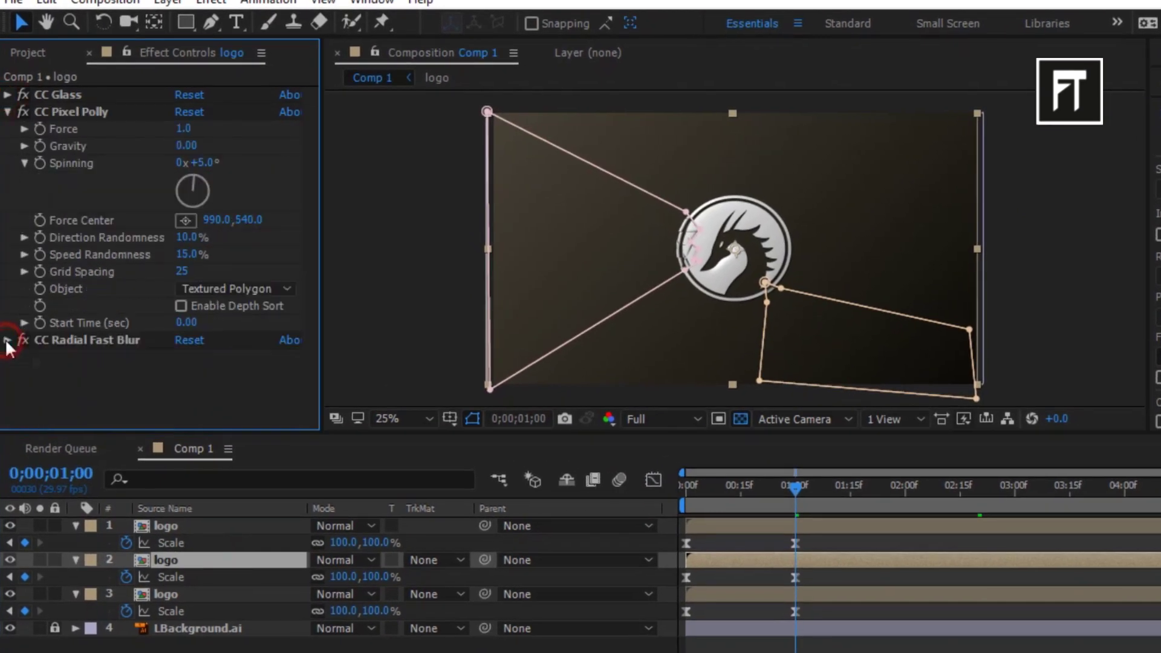
{"action": "left_click", "coordinate": [186, 322]}
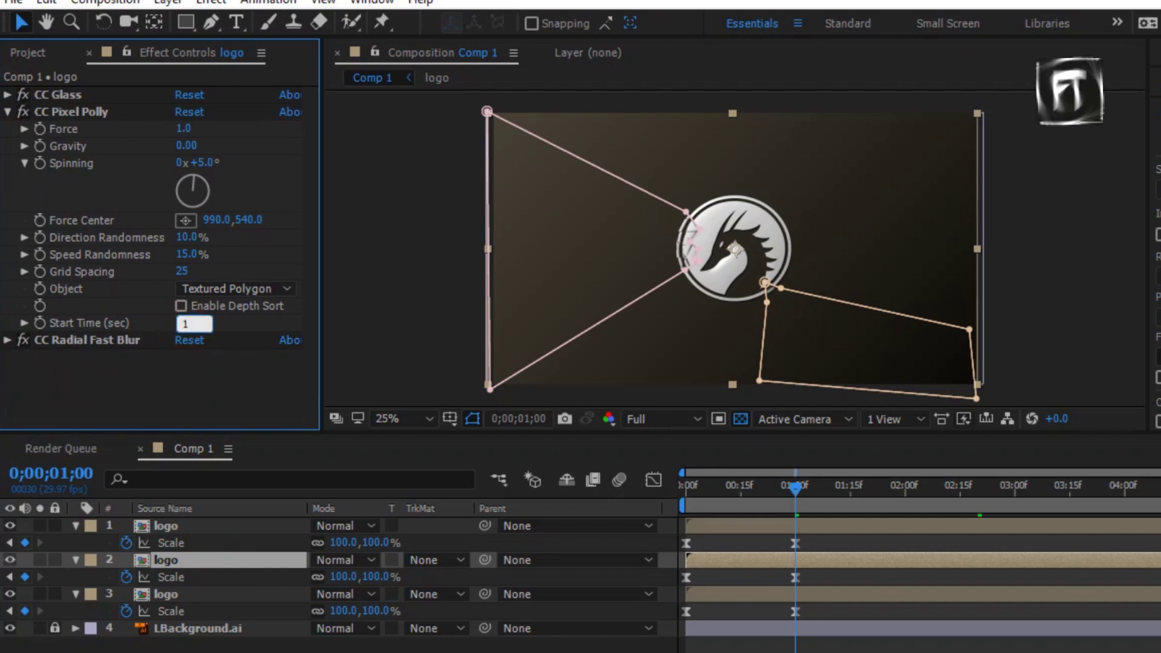
{"action": "type", "text": "1"}
{"action": "key", "text": "Return"}
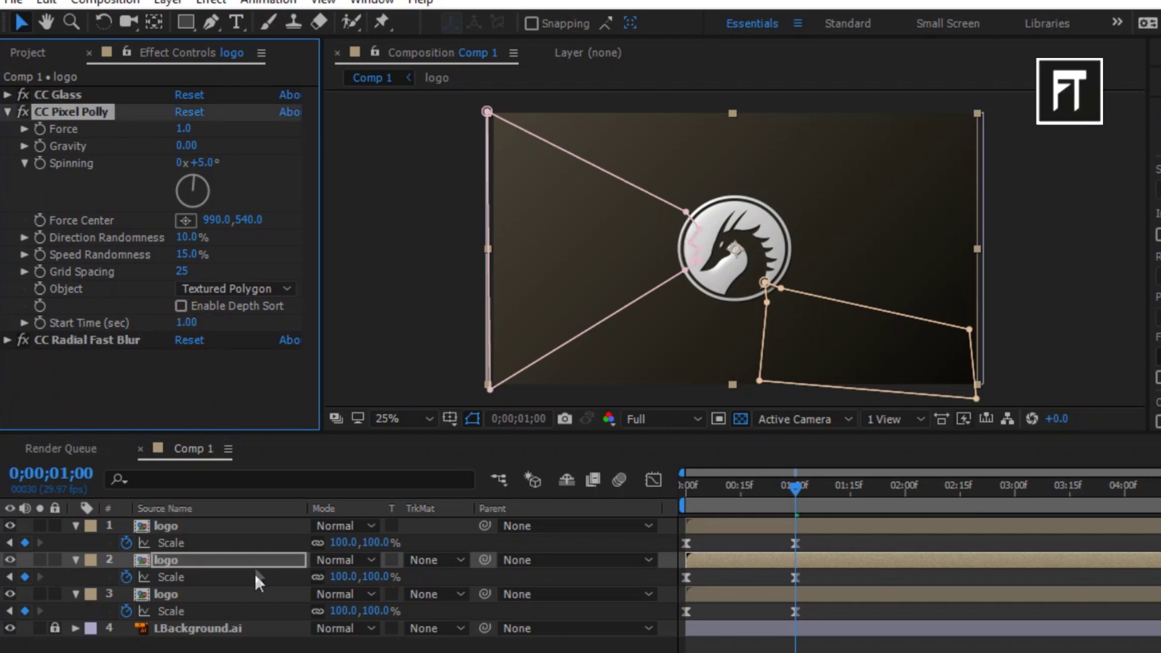
Step: Set CC Pixel Polly Start Time to 2.00 on logo layer 3 and collapse the logo layers
{"action": "left_click", "coordinate": [240, 593]}
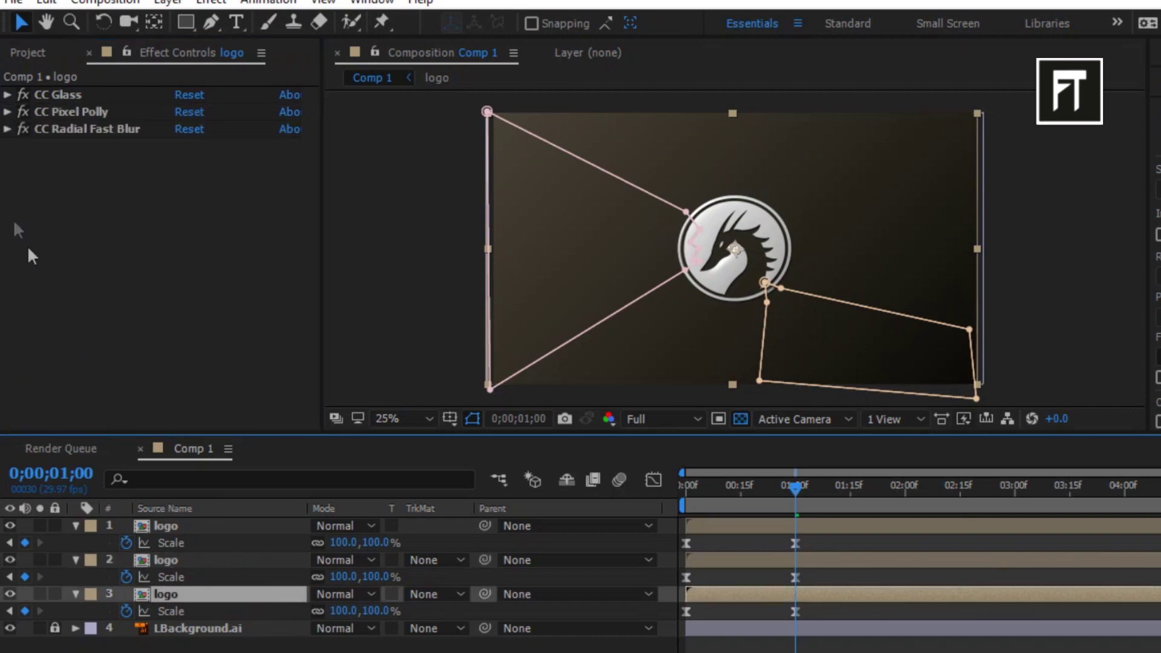
{"action": "left_click", "coordinate": [8, 111]}
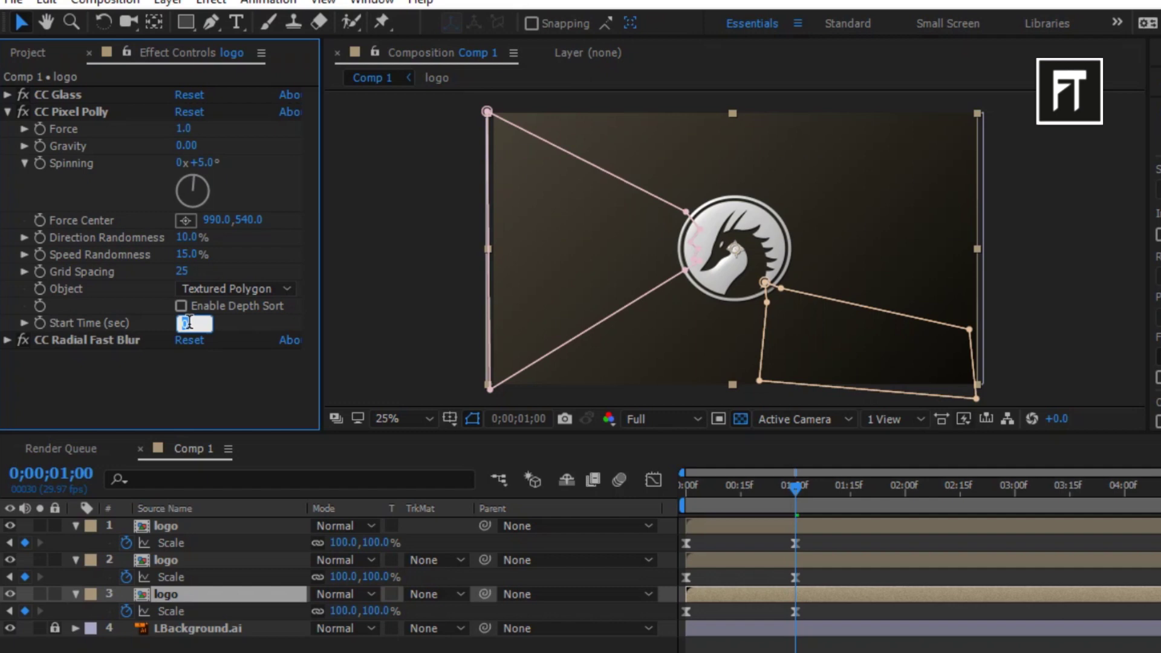
{"action": "type", "text": "2"}
{"action": "key", "text": "Return"}
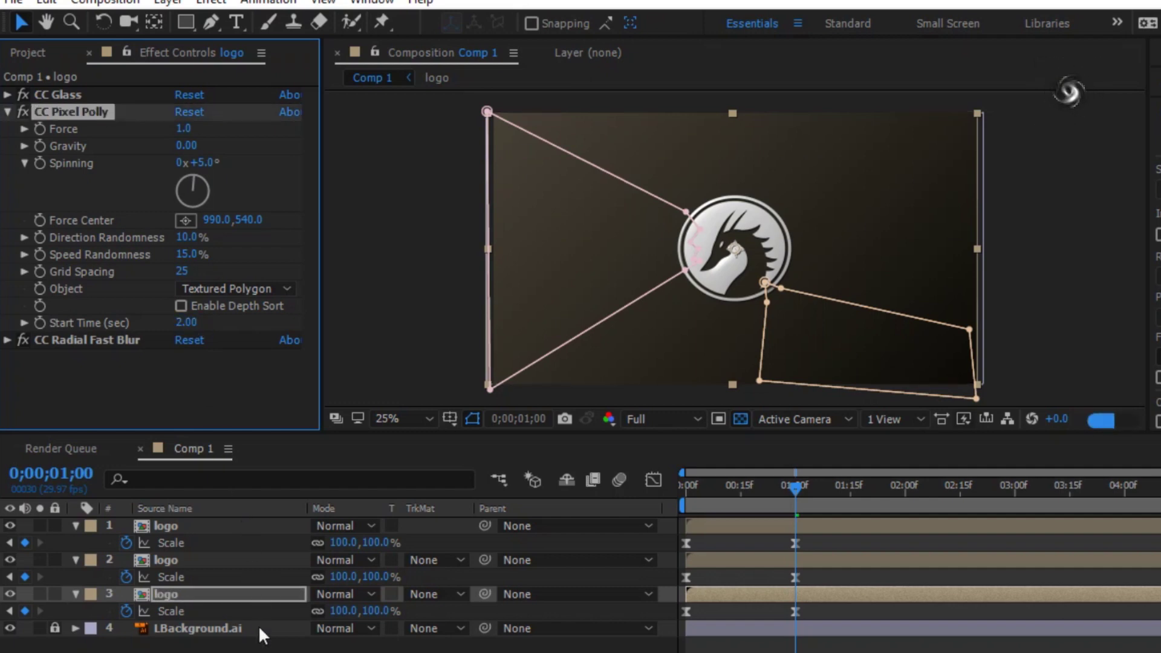
{"action": "left_click", "coordinate": [311, 643]}
{"action": "left_click", "coordinate": [75, 525]}
{"action": "left_click", "coordinate": [75, 543]}
{"action": "left_click", "coordinate": [75, 559]}
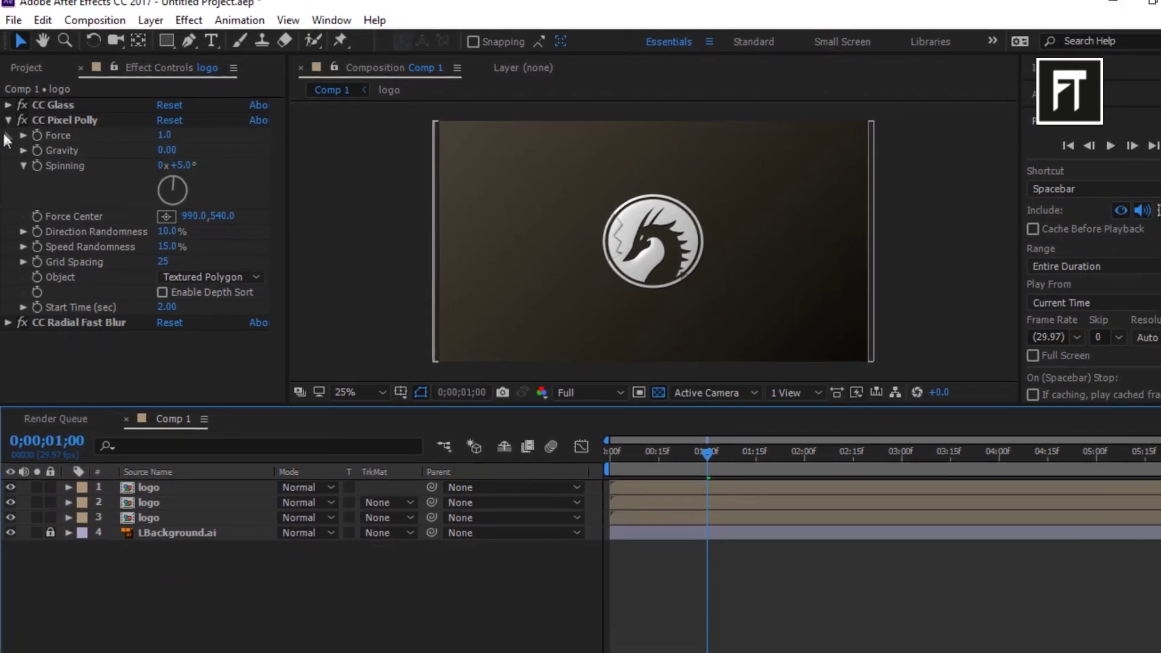
{"action": "left_click", "coordinate": [8, 118]}
{"action": "left_click", "coordinate": [248, 580]}
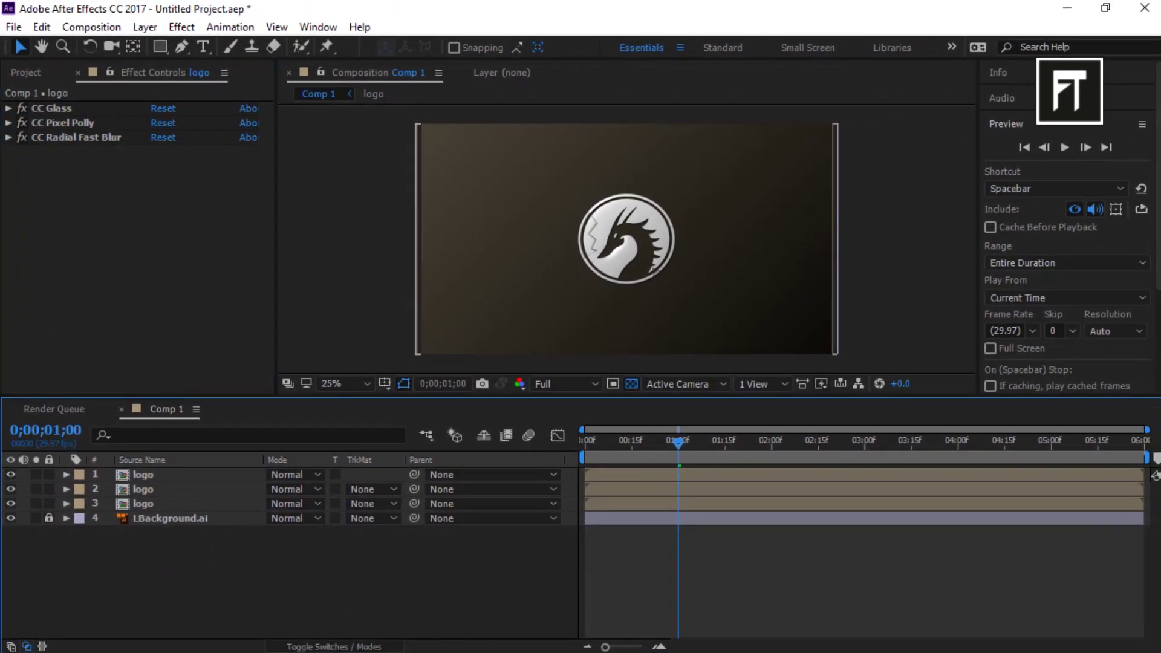
Step: Extract the smoke explosion archive and add FT - Smoke Explosion.mp4 to Comp 1
{"action": "left_click", "coordinate": [435, 640]}
{"action": "left_click", "coordinate": [322, 404]}
{"action": "right_click", "coordinate": [200, 156]}
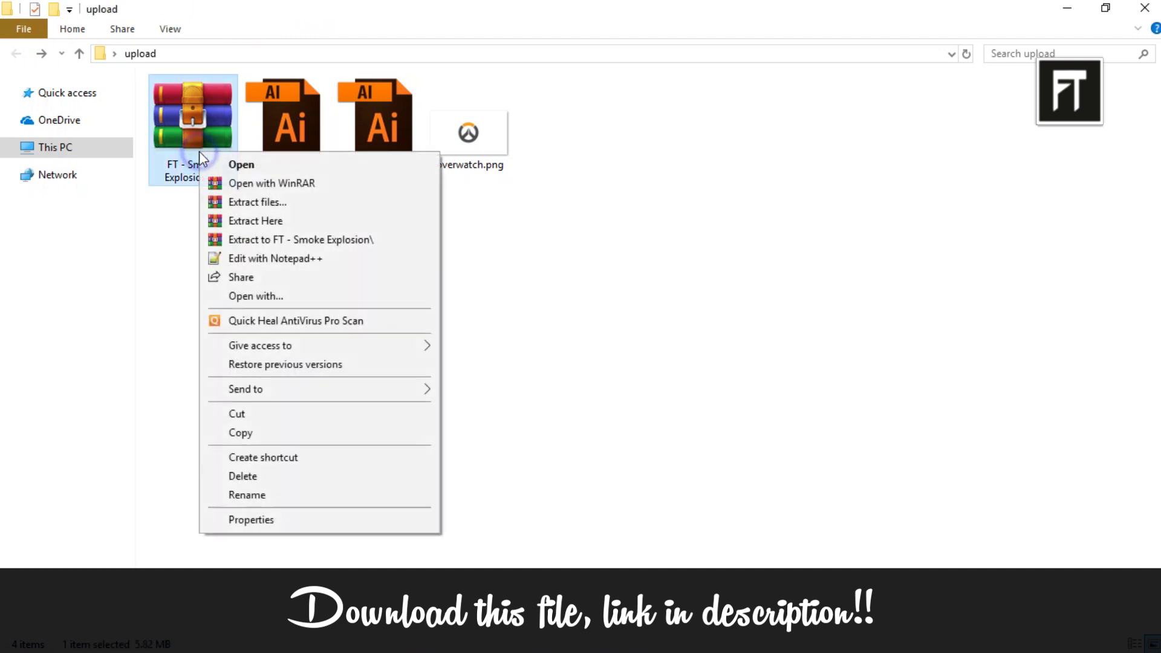
{"action": "left_click", "coordinate": [252, 221]}
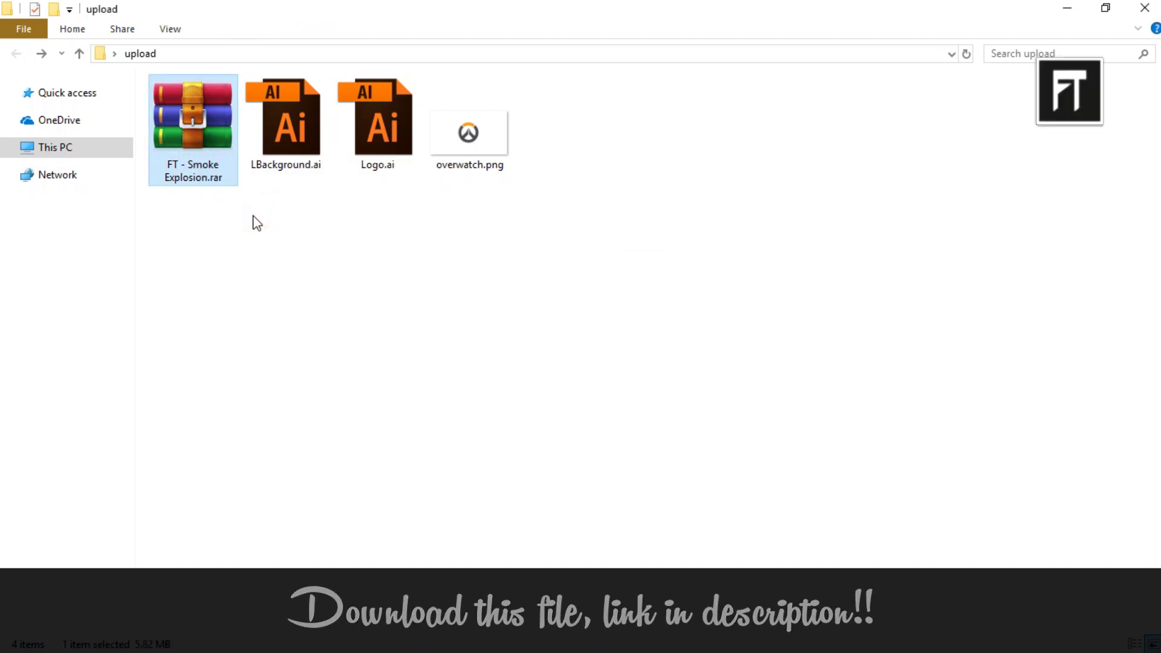
{"action": "left_click", "coordinate": [553, 176]}
{"action": "left_click_drag", "start_coordinate": [567, 136], "coordinate": [228, 587]}
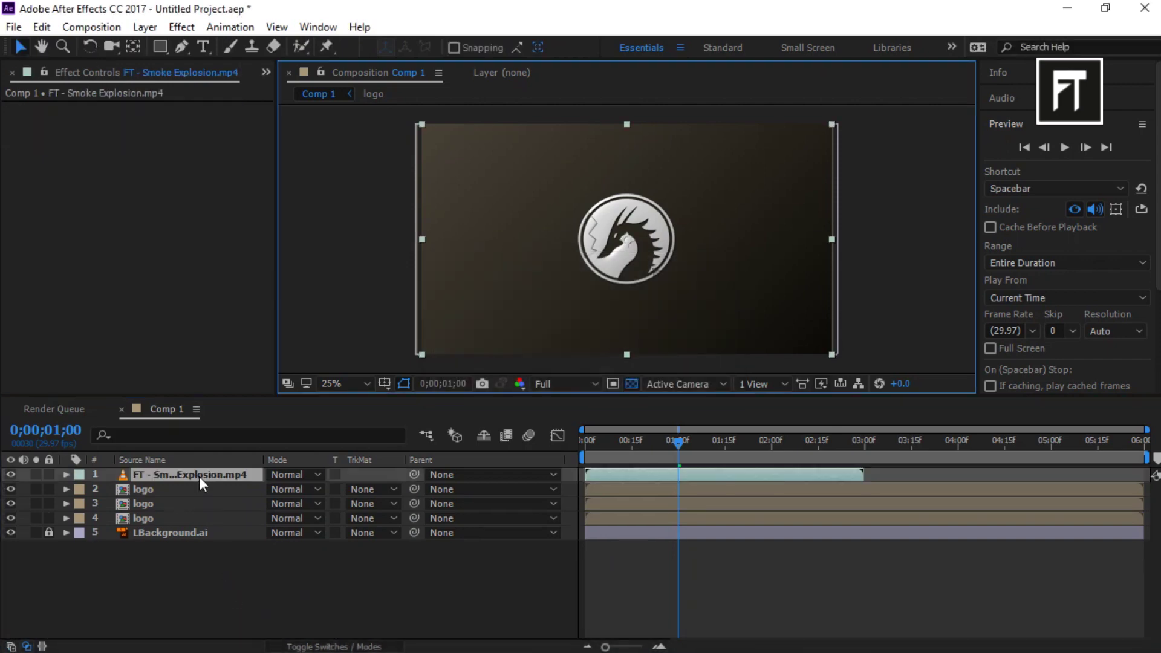
Step: Move the smoke video just above the background layer and blend it in Add mode
{"action": "left_click_drag", "start_coordinate": [198, 477], "coordinate": [207, 520]}
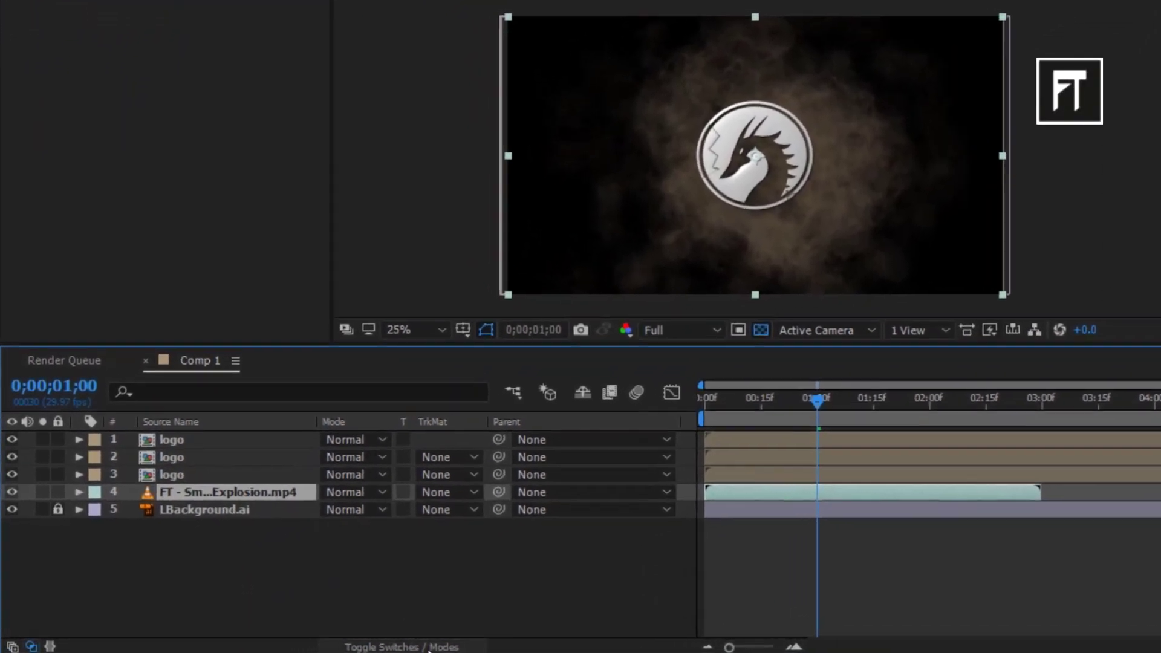
{"action": "left_click", "coordinate": [419, 475]}
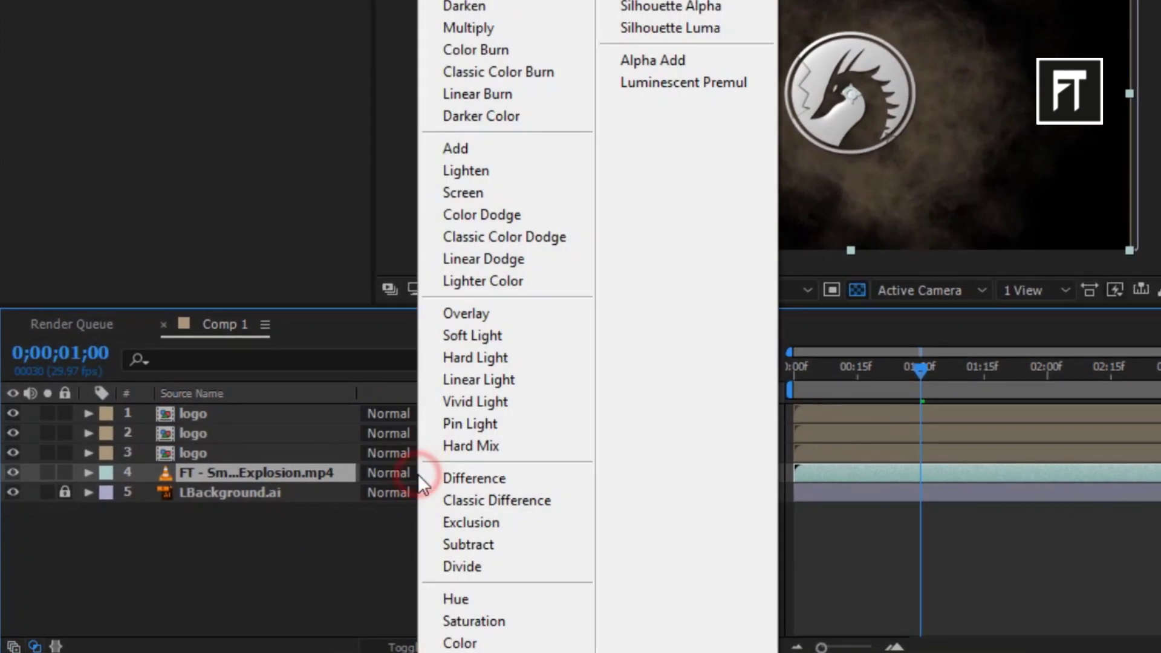
{"action": "left_click", "coordinate": [509, 150]}
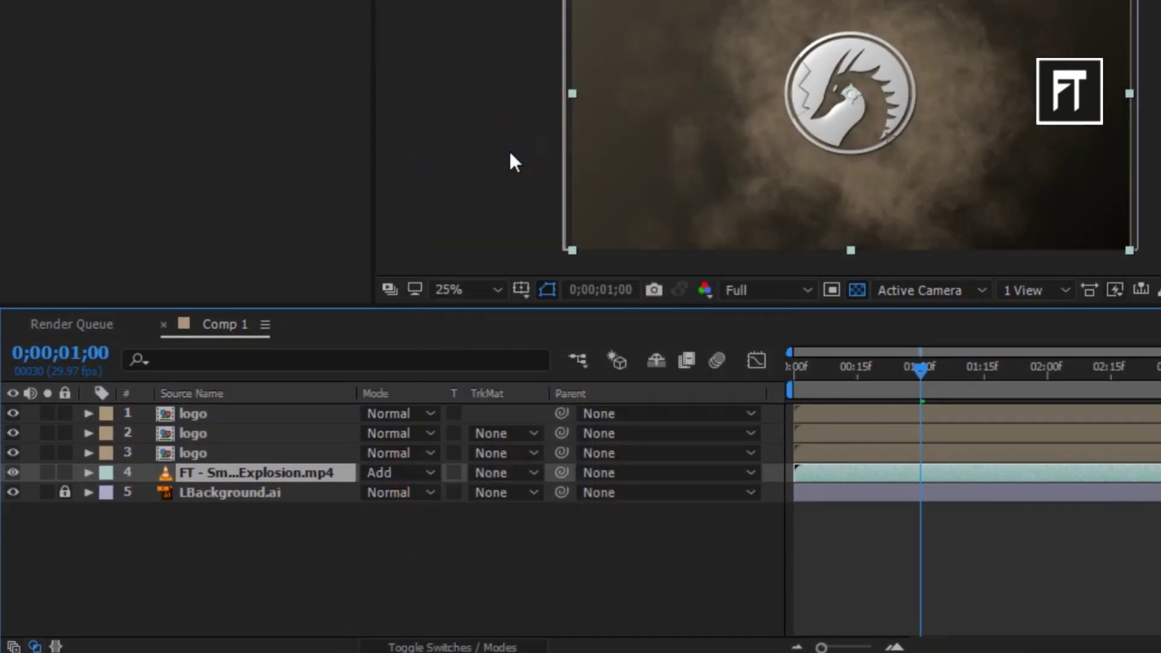
Step: Set the smoke layer's opacity to 50%, then select logo layers 1–3
{"action": "left_click", "coordinate": [89, 473]}
{"action": "left_click", "coordinate": [108, 492]}
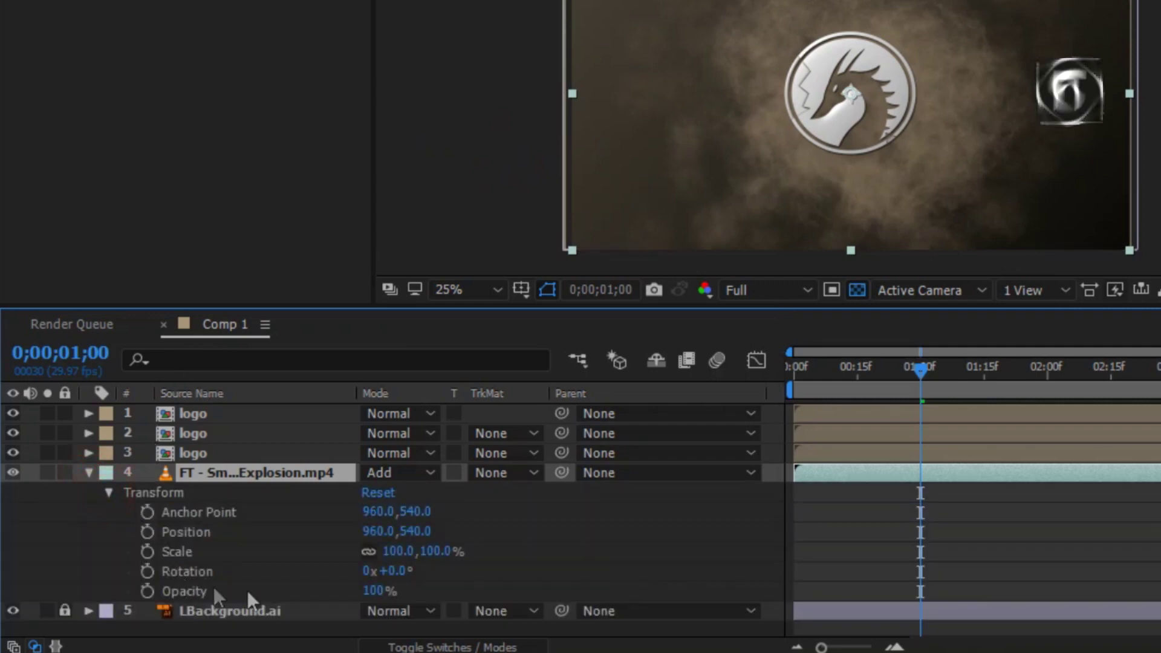
{"action": "left_click", "coordinate": [373, 591]}
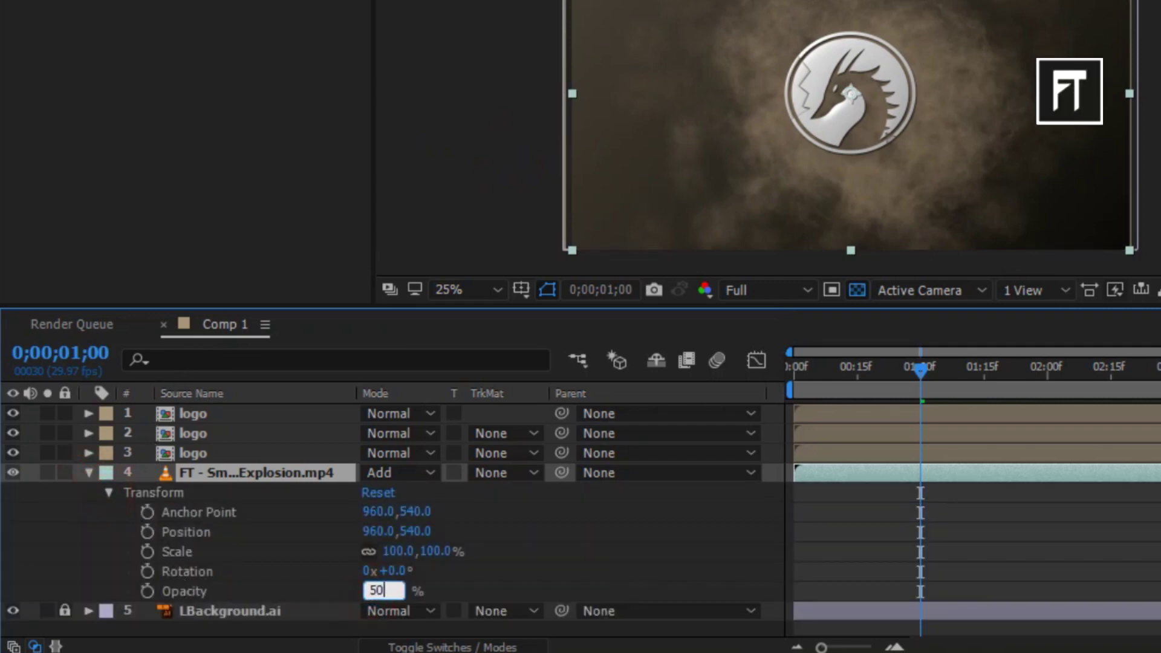
{"action": "key", "text": "Return"}
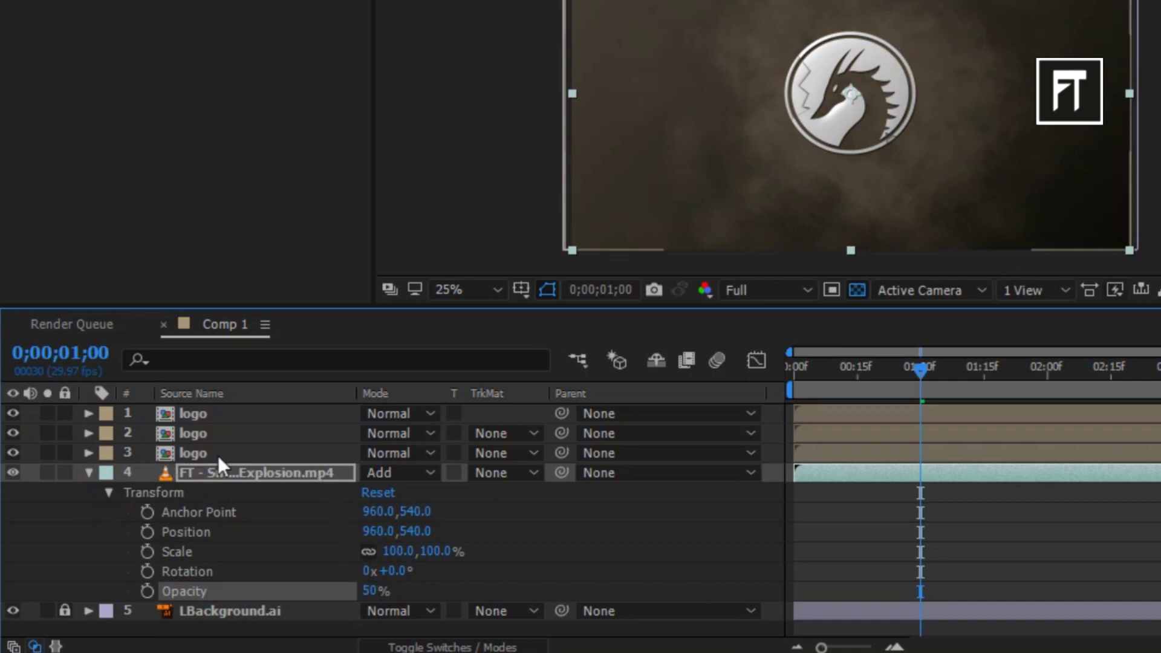
{"action": "left_click", "coordinate": [220, 453]}
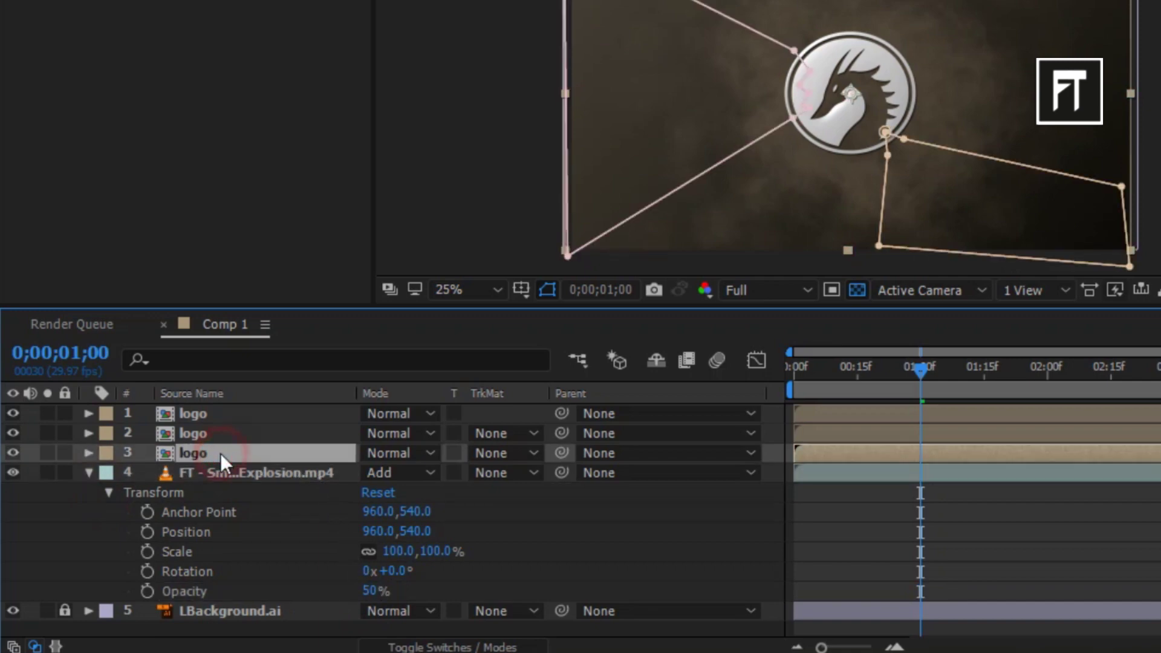
{"action": "left_click", "coordinate": [238, 412], "text": "shift"}
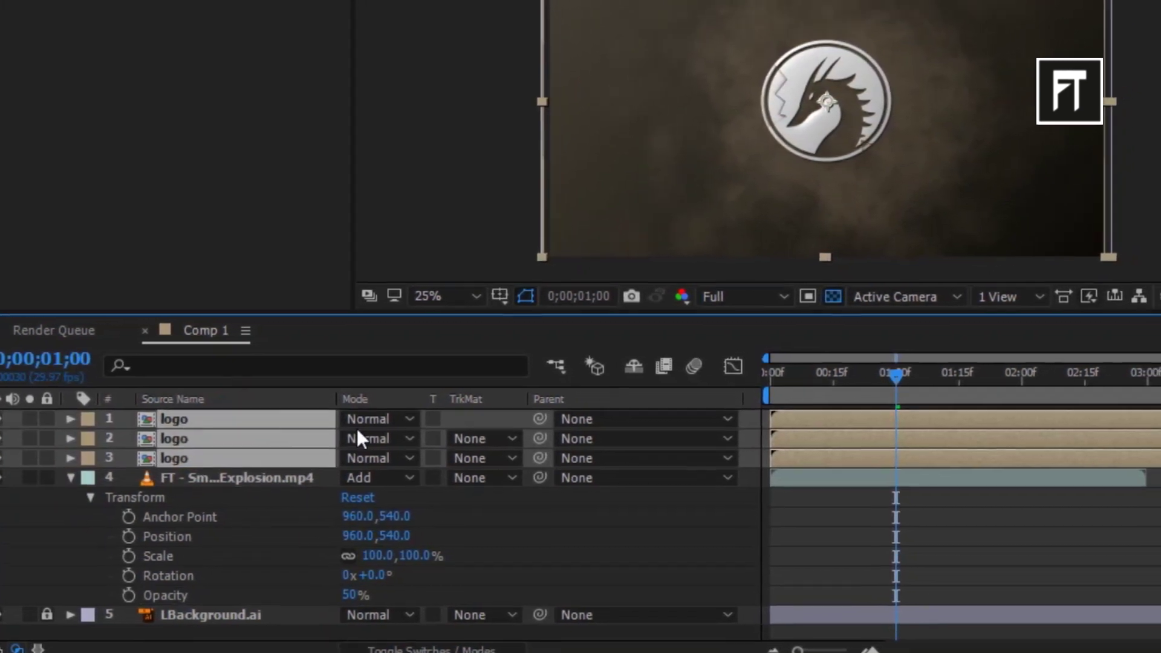
Step: Reveal the logo Scale keyframes and slide the smoke clip to start just before 1 second
{"action": "key", "text": "s"}
{"action": "left_click", "coordinate": [819, 536]}
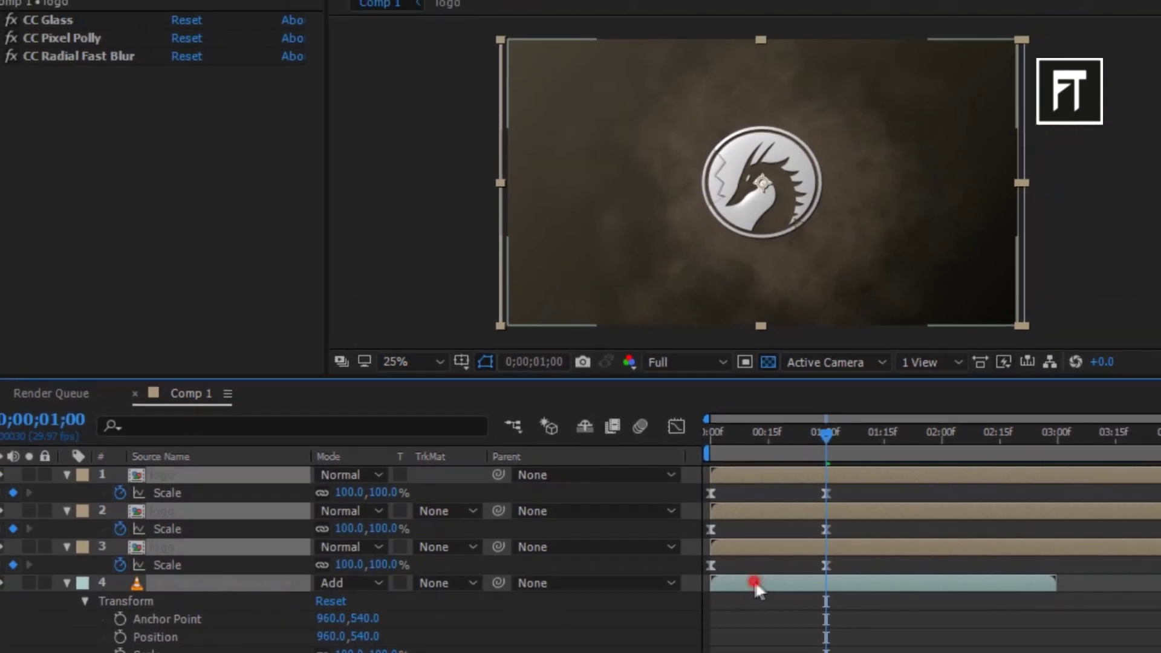
{"action": "left_click_drag", "start_coordinate": [756, 582], "coordinate": [841, 580]}
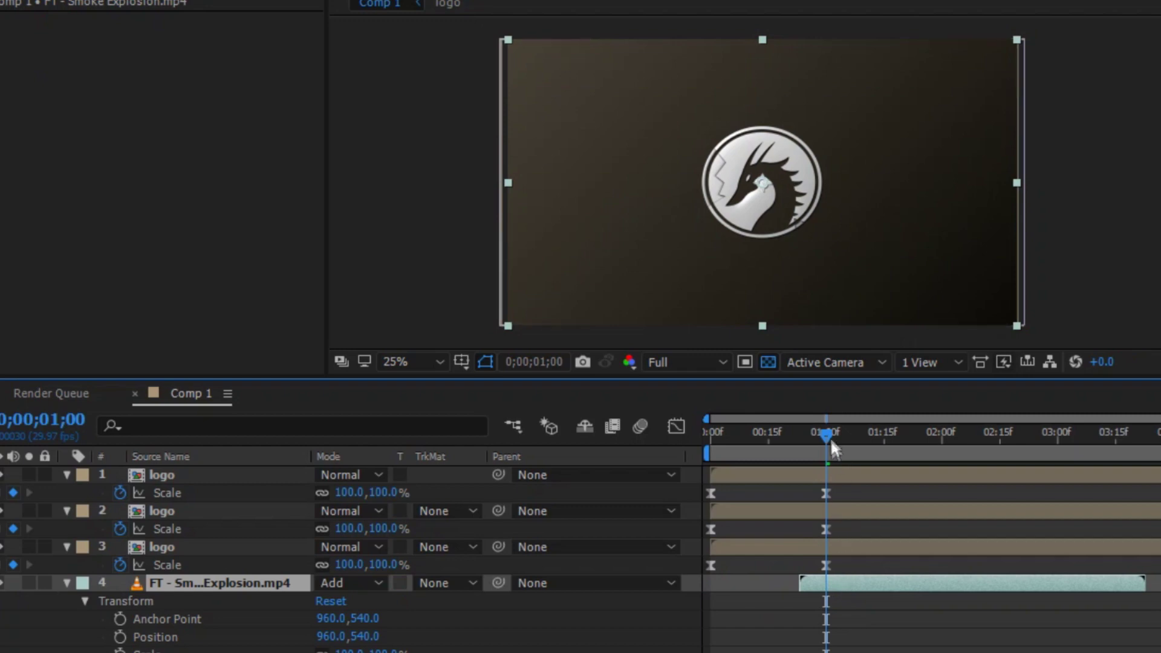
{"action": "mouse_move", "coordinate": [829, 435]}
{"action": "left_mouse_down"}
{"action": "mouse_move", "coordinate": [818, 437]}
{"action": "mouse_move", "coordinate": [829, 437]}
{"action": "left_mouse_up"}
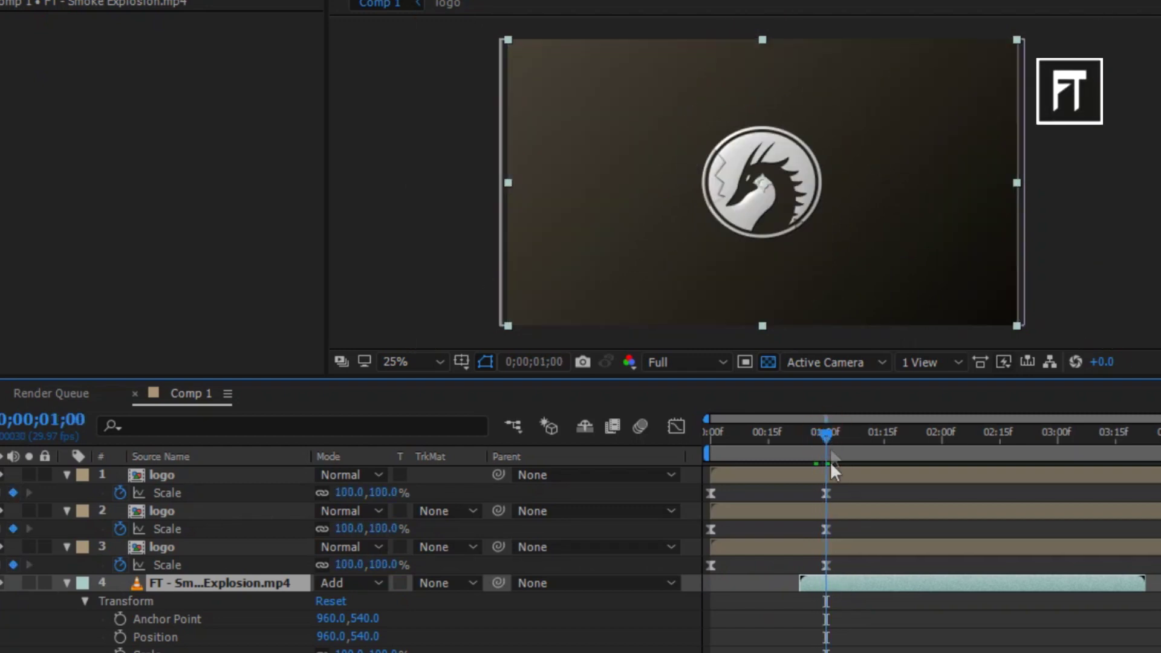
{"action": "left_click_drag", "start_coordinate": [848, 576], "coordinate": [840, 576]}
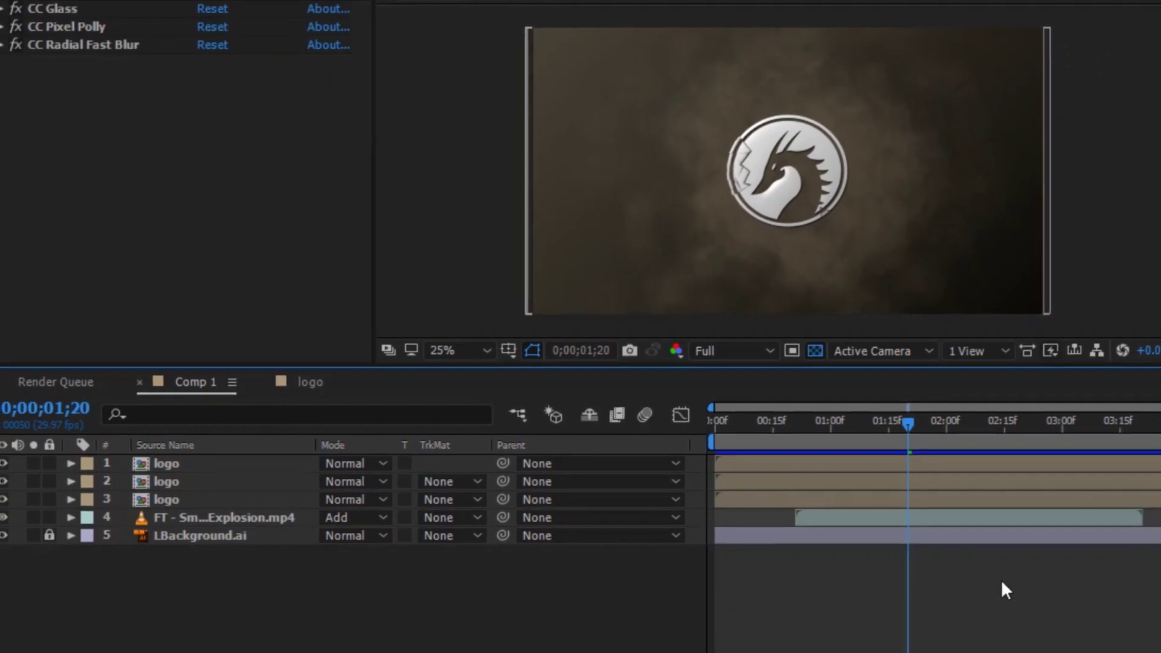
Step: Enable motion blur for the composition and logo layers 1–3, then preview from the start
{"action": "left_click", "coordinate": [441, 642]}
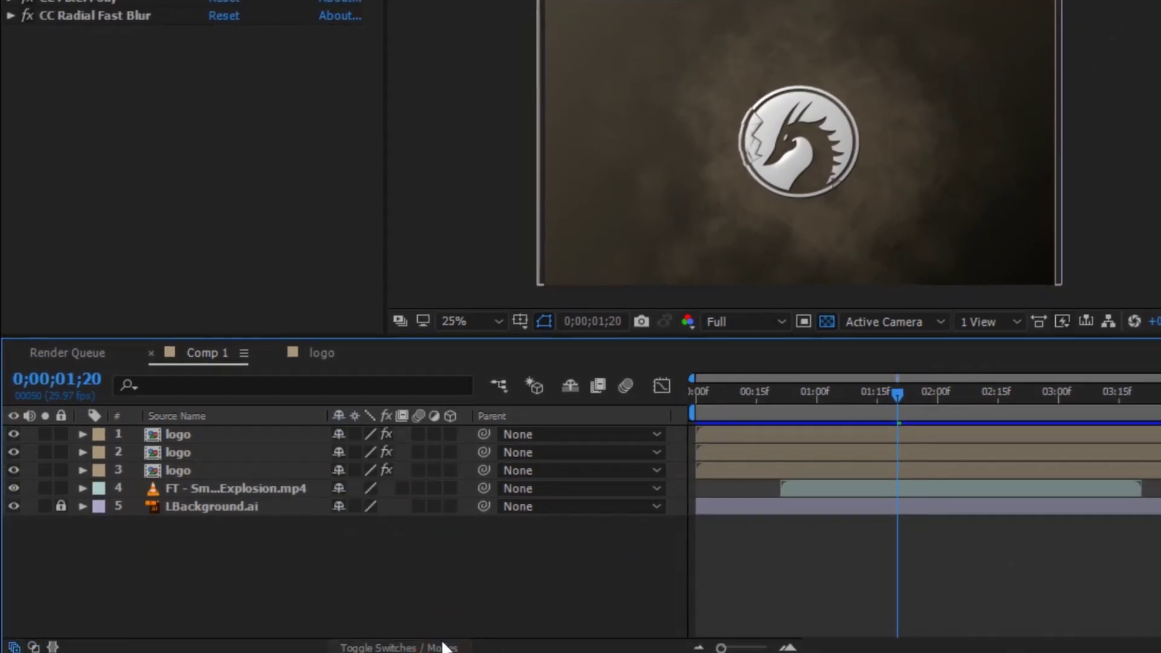
{"action": "left_click", "coordinate": [630, 384]}
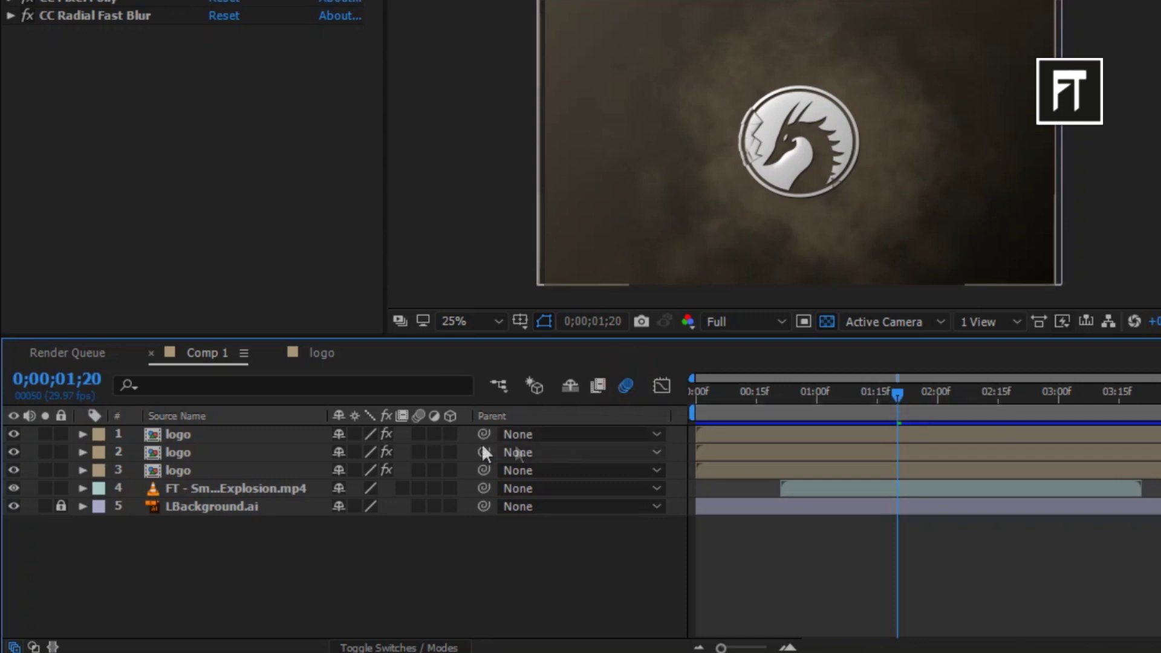
{"action": "left_click", "coordinate": [421, 435]}
{"action": "left_click", "coordinate": [421, 452]}
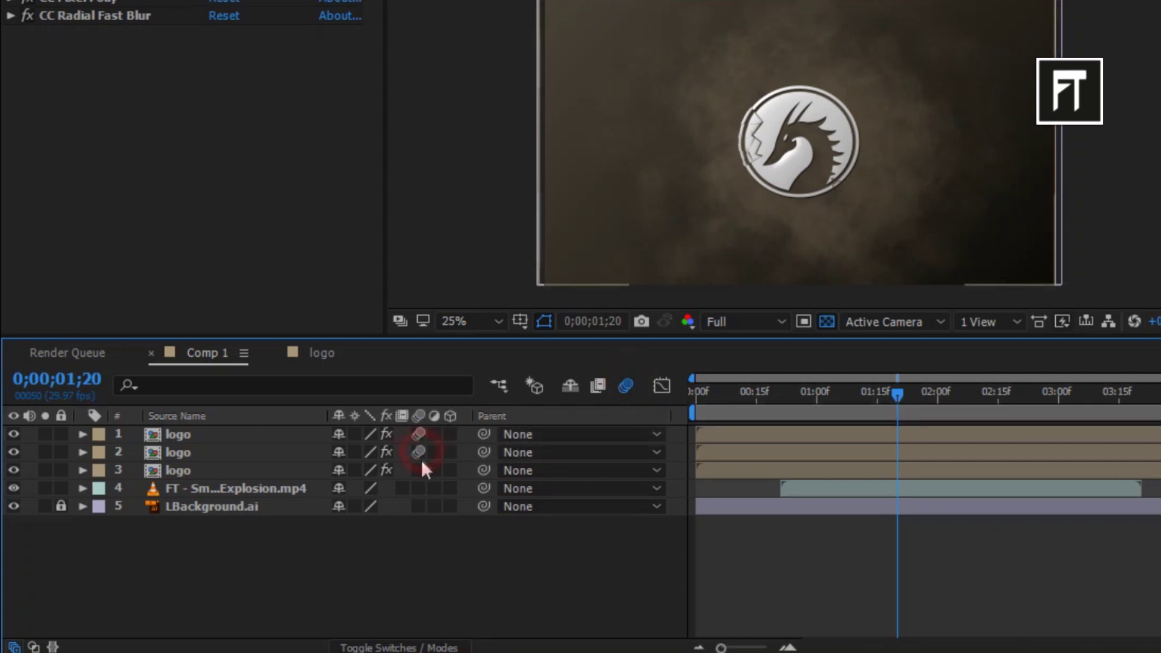
{"action": "left_click", "coordinate": [419, 469]}
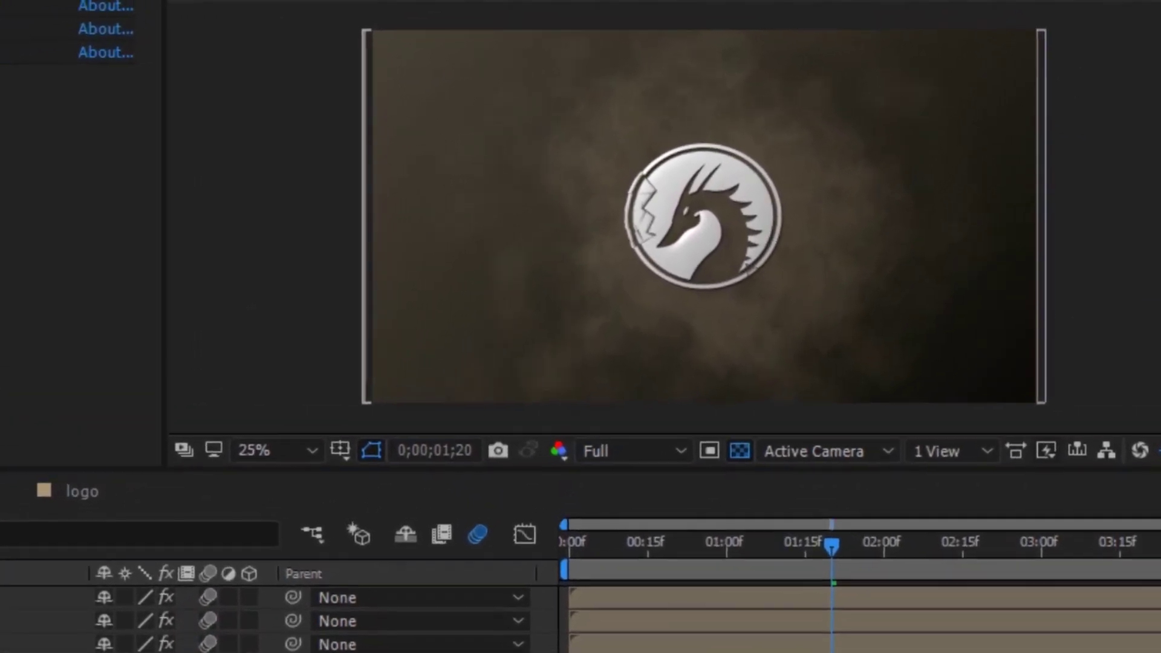
{"action": "key", "text": "Home"}
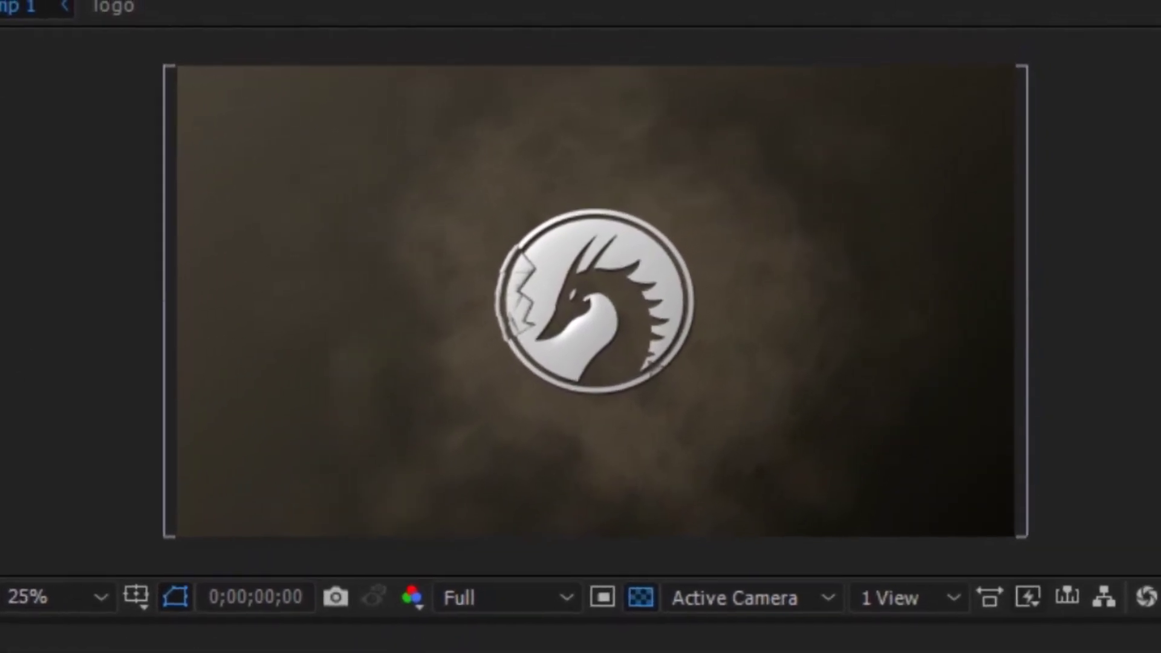
{"action": "key", "text": "space"}
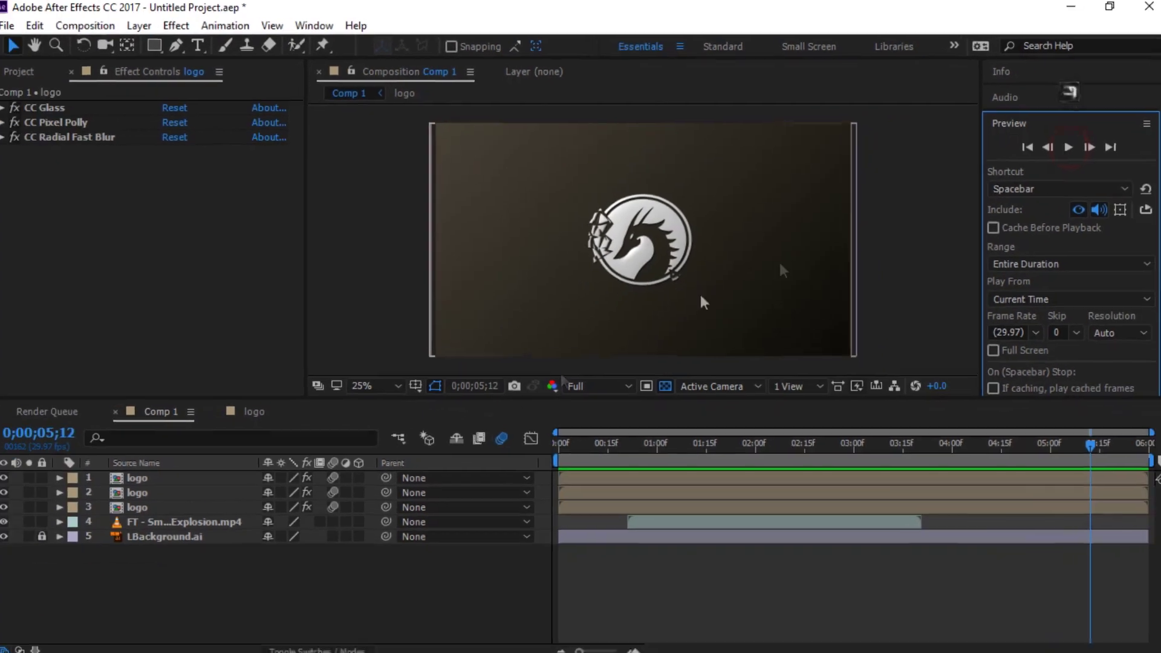
Step: Create a DRAGON text layer and centre it horizontally with the Align panel
{"action": "right_click", "coordinate": [217, 592]}
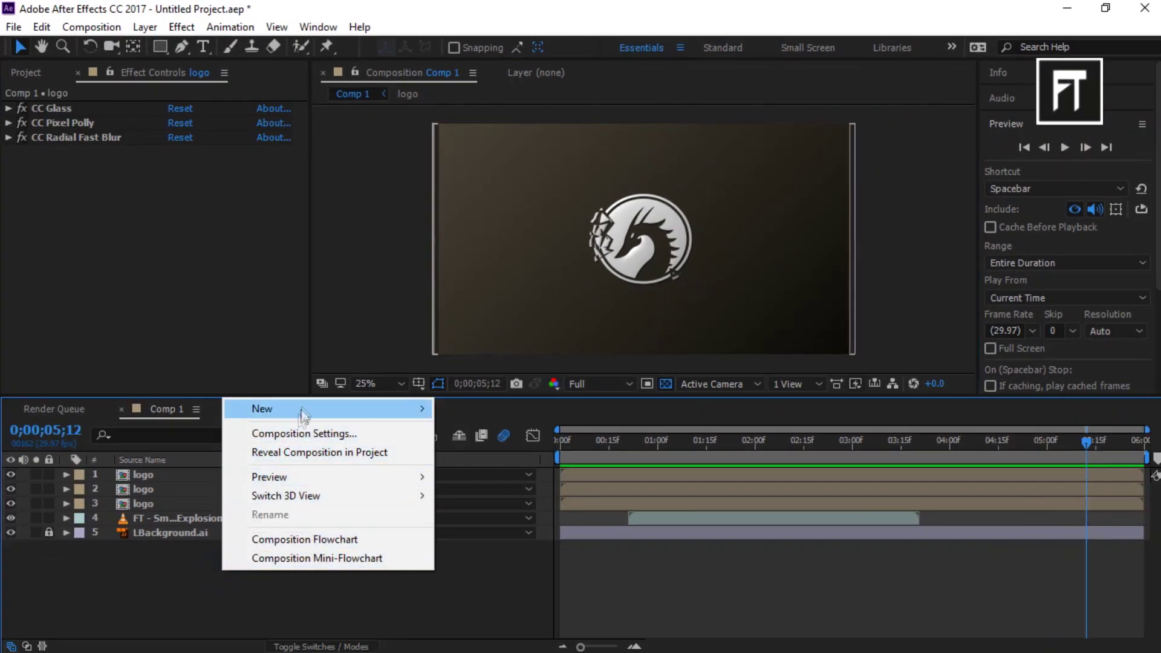
{"action": "mouse_move", "coordinate": [400, 416]}
{"action": "left_click", "coordinate": [505, 430]}
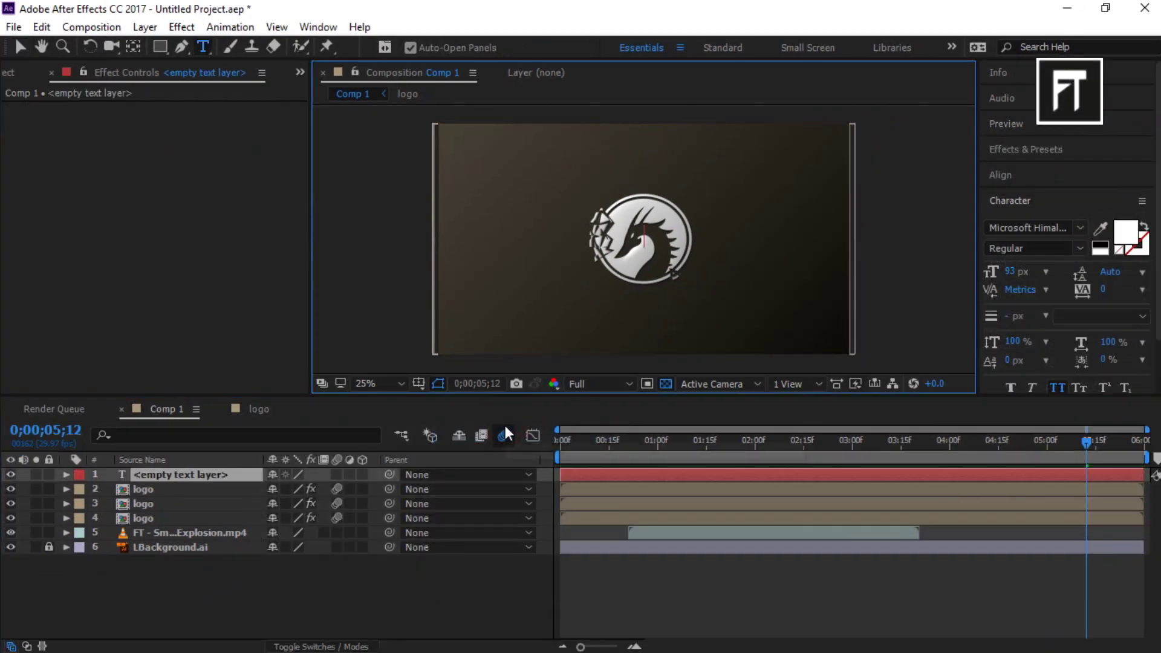
{"action": "type", "text": "DRAGON"}
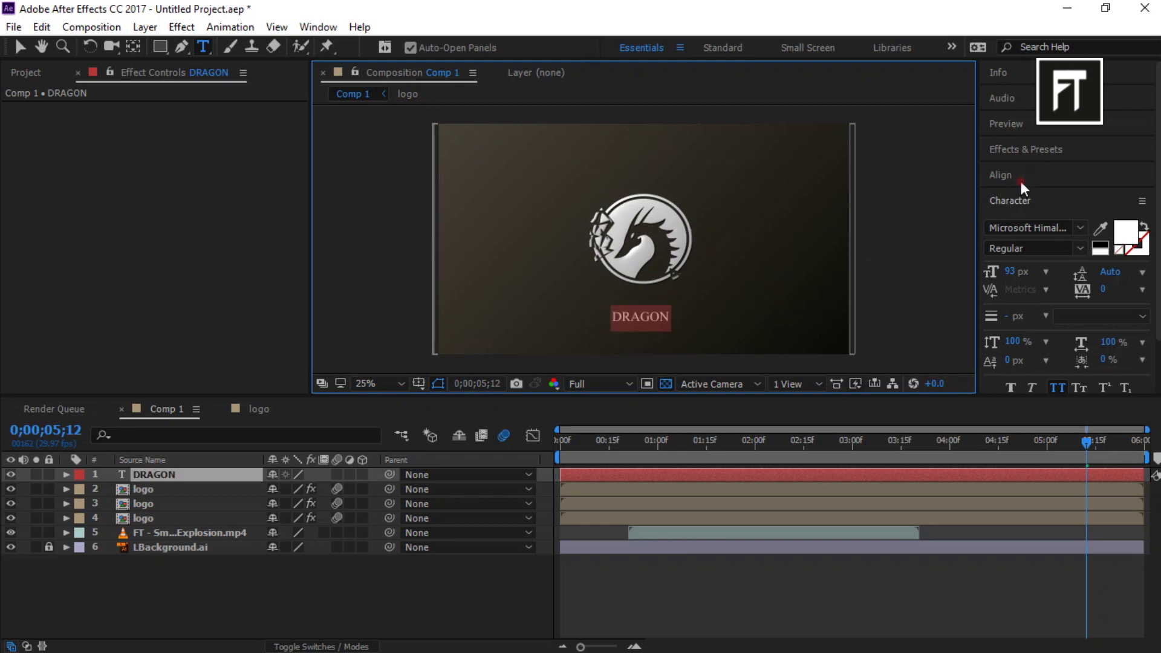
{"action": "left_click", "coordinate": [1020, 177]}
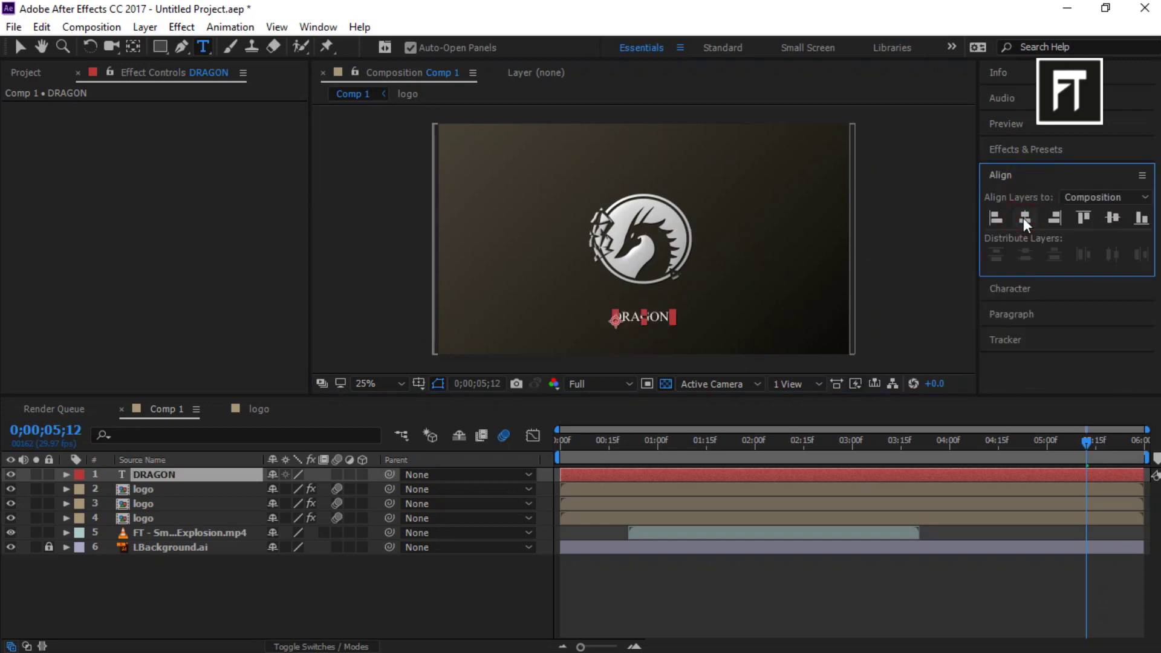
{"action": "key", "text": "Caps_Lock"}
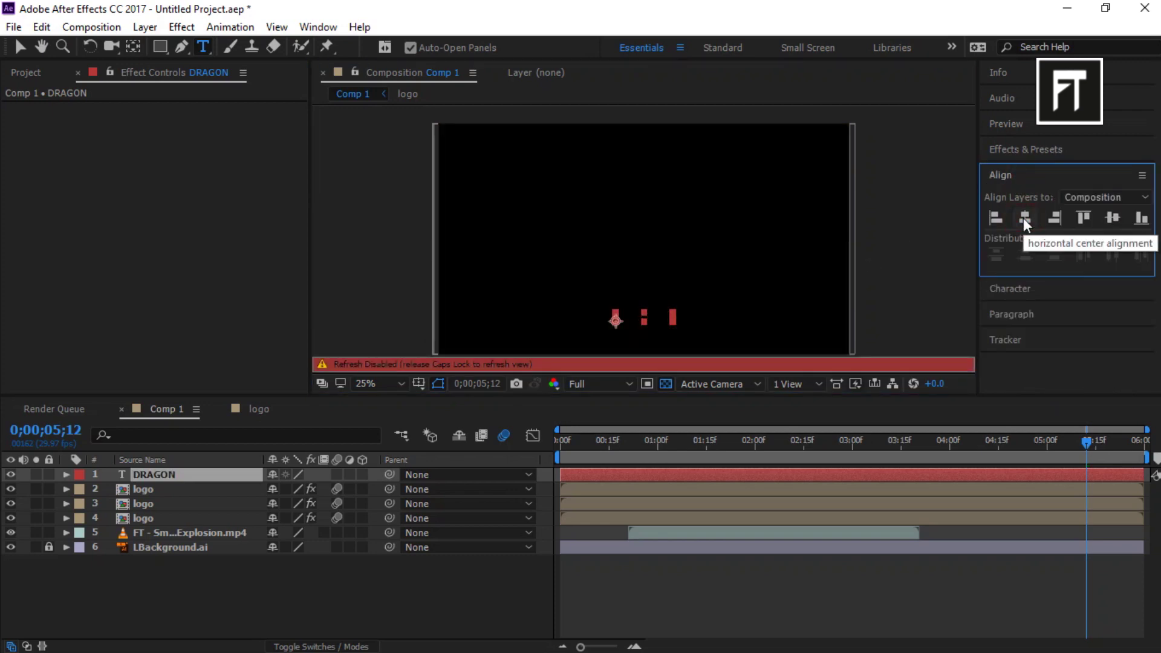
{"action": "key", "text": "Caps_Lock"}
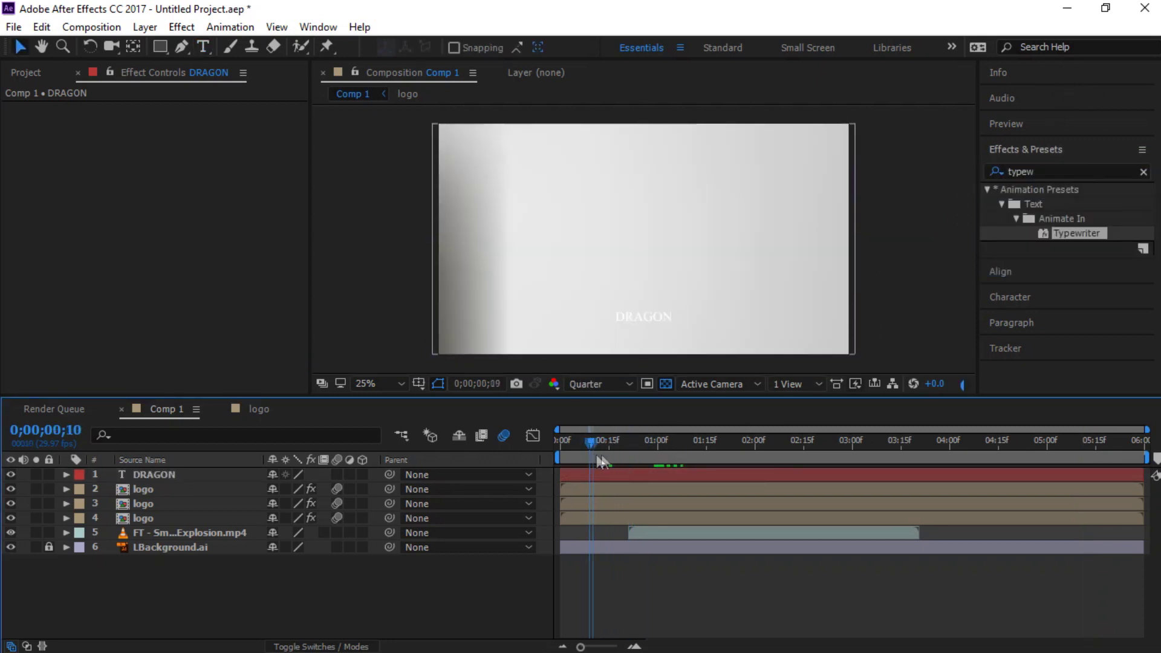
Step: Apply the Typewriter preset to the DRAGON text layer starting at 0;00;01;07
{"action": "left_click_drag", "start_coordinate": [599, 458], "coordinate": [684, 458]}
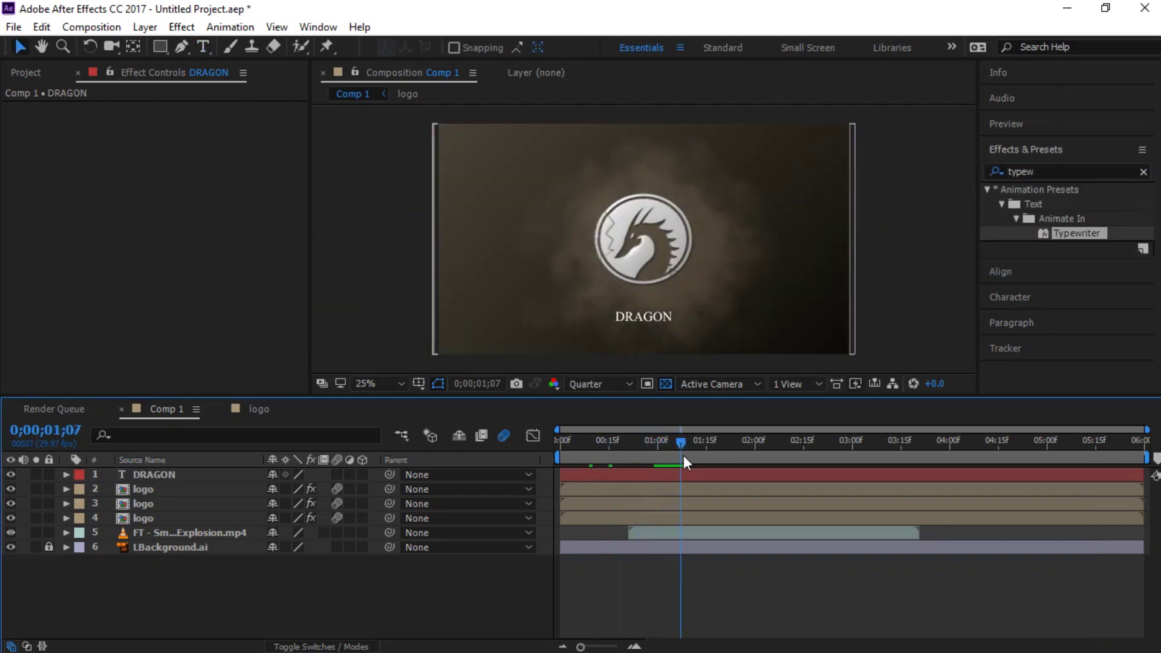
{"action": "left_click_drag", "start_coordinate": [1065, 236], "coordinate": [208, 478]}
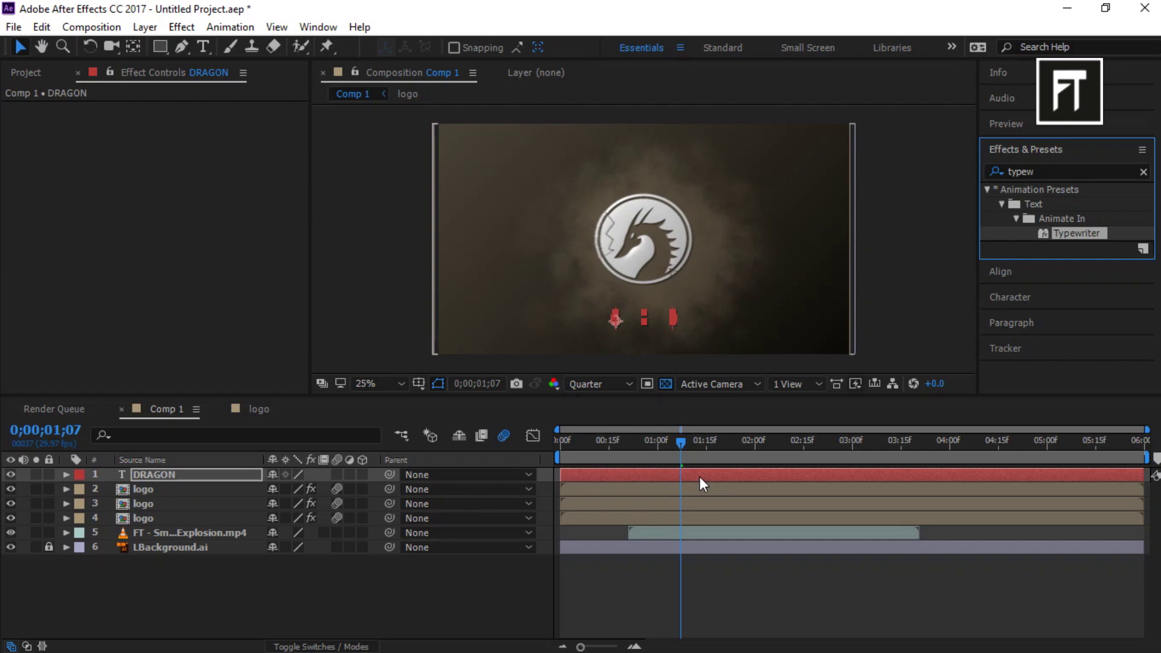
{"action": "left_click", "coordinate": [217, 472]}
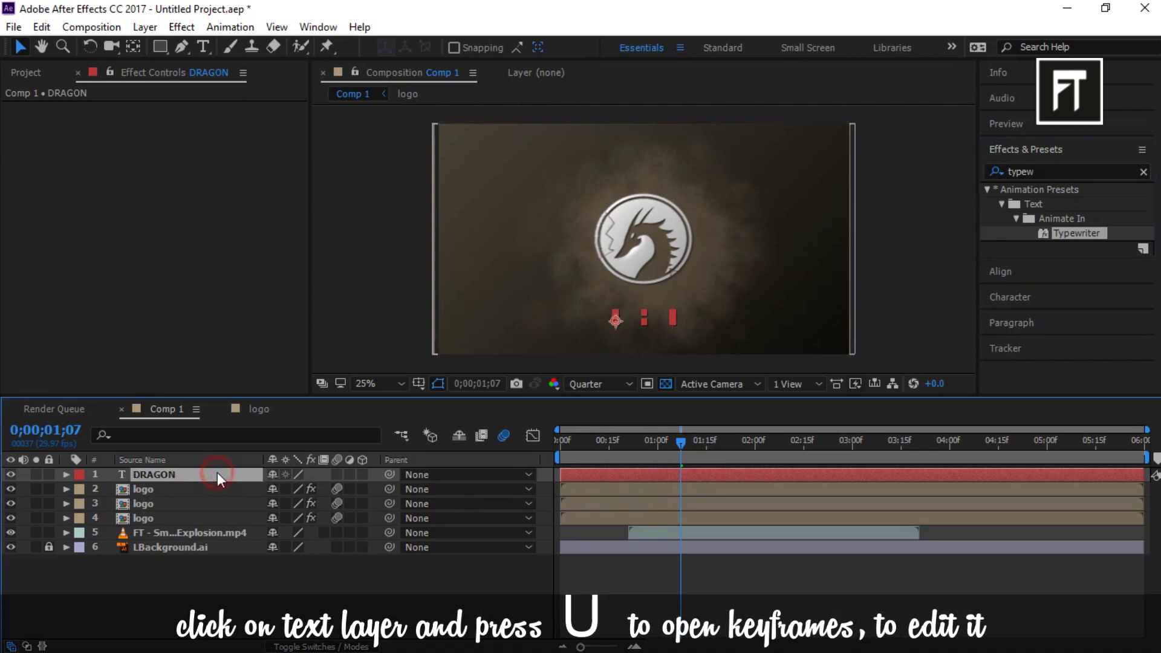
{"action": "key", "text": "u"}
Step: Move the last Start keyframe to 02:15f and apply Easy Ease In to both Start keyframes
{"action": "left_click_drag", "start_coordinate": [934, 511], "coordinate": [804, 505]}
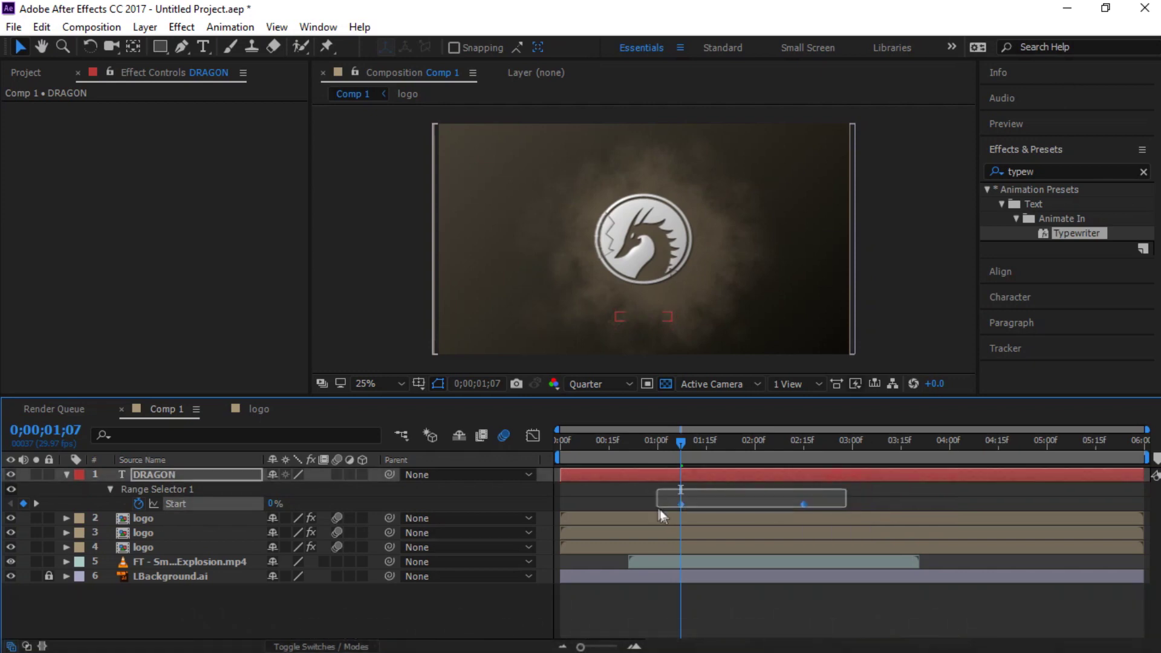
{"action": "left_click_drag", "start_coordinate": [662, 511], "coordinate": [662, 509]}
{"action": "right_click", "coordinate": [681, 505]}
{"action": "mouse_move", "coordinate": [835, 495]}
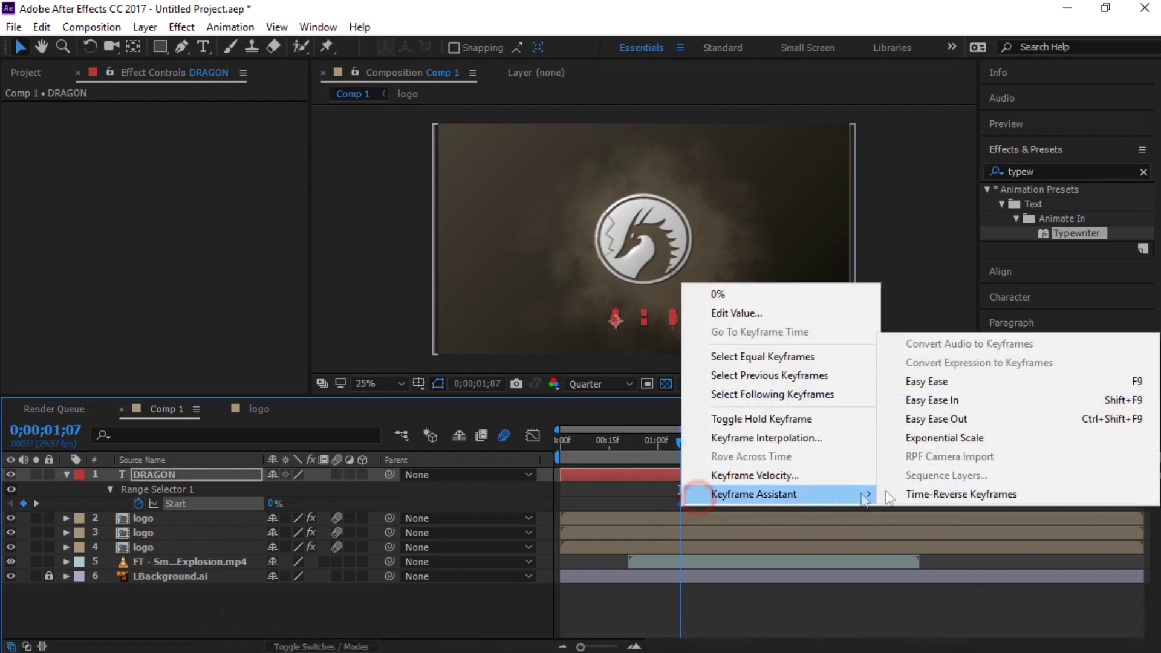
{"action": "left_click", "coordinate": [926, 402]}
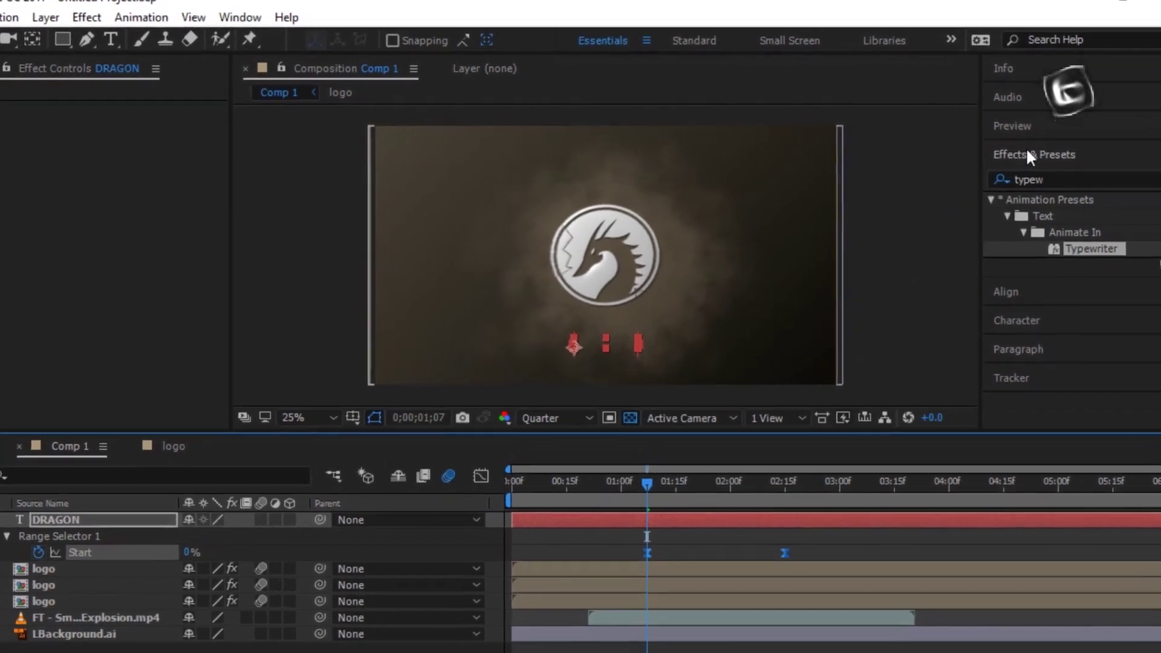
Step: Preview Comp 1 from the first frame in the Preview panel
{"action": "left_click", "coordinate": [1016, 124]}
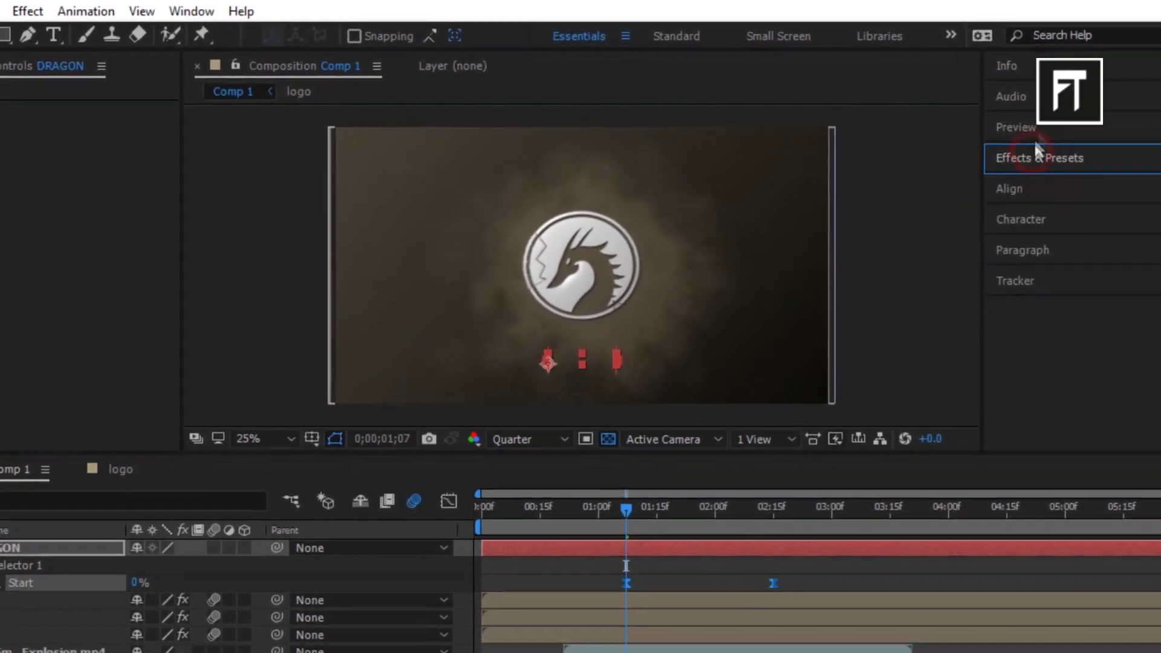
{"action": "left_click", "coordinate": [1044, 159]}
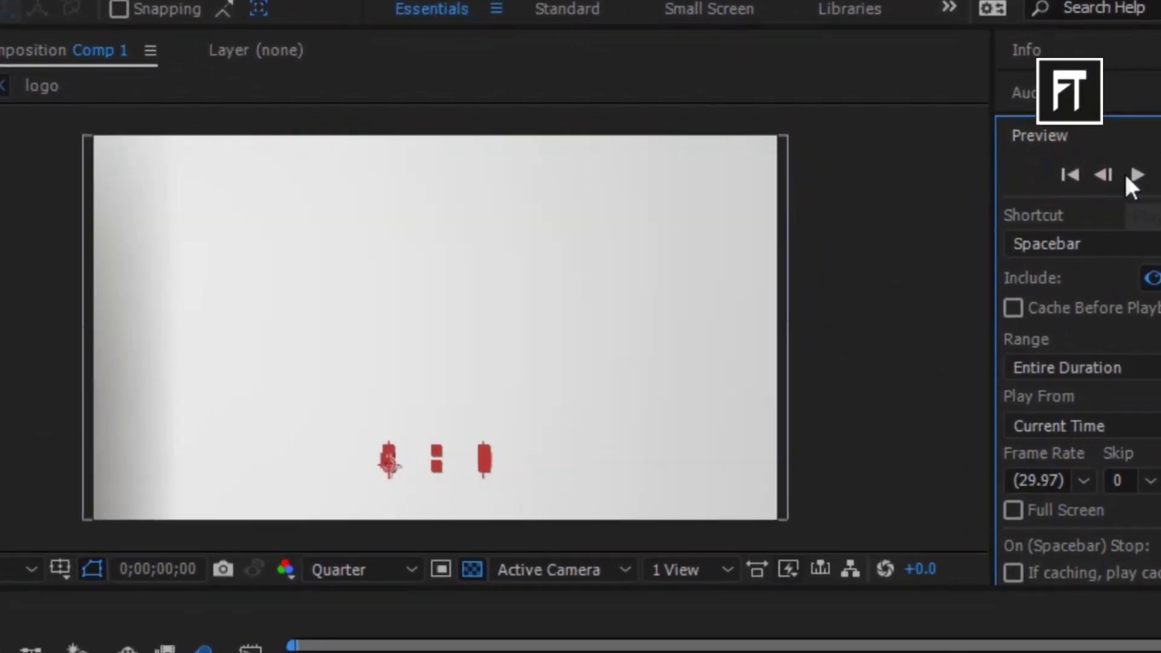
{"action": "left_click", "coordinate": [1097, 159]}
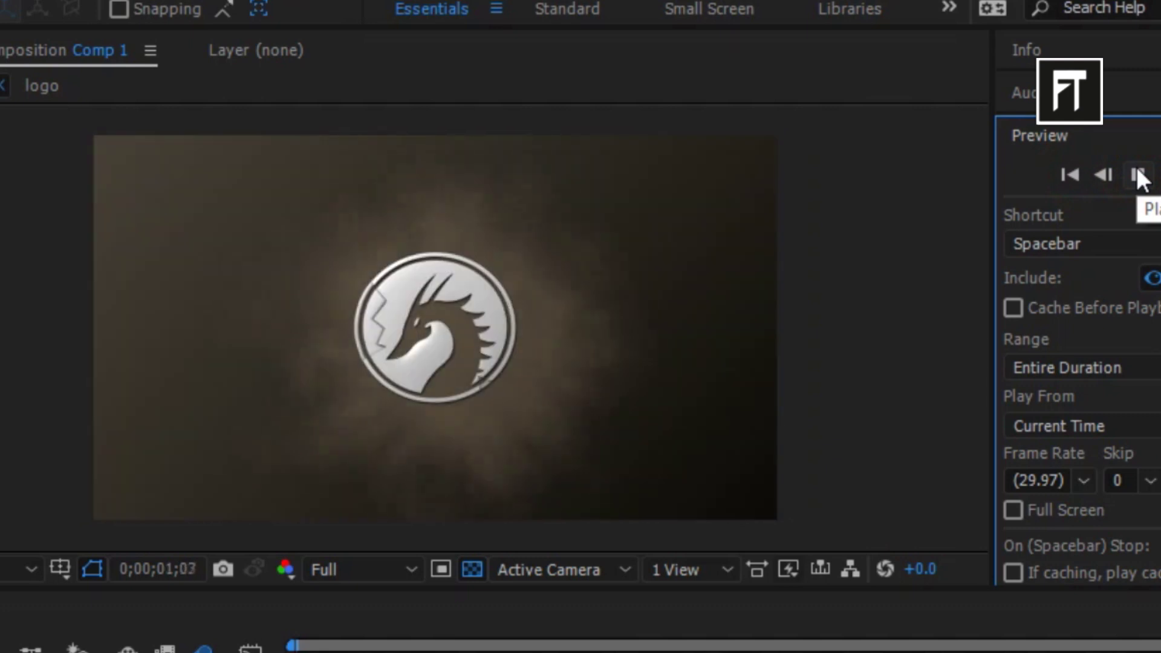